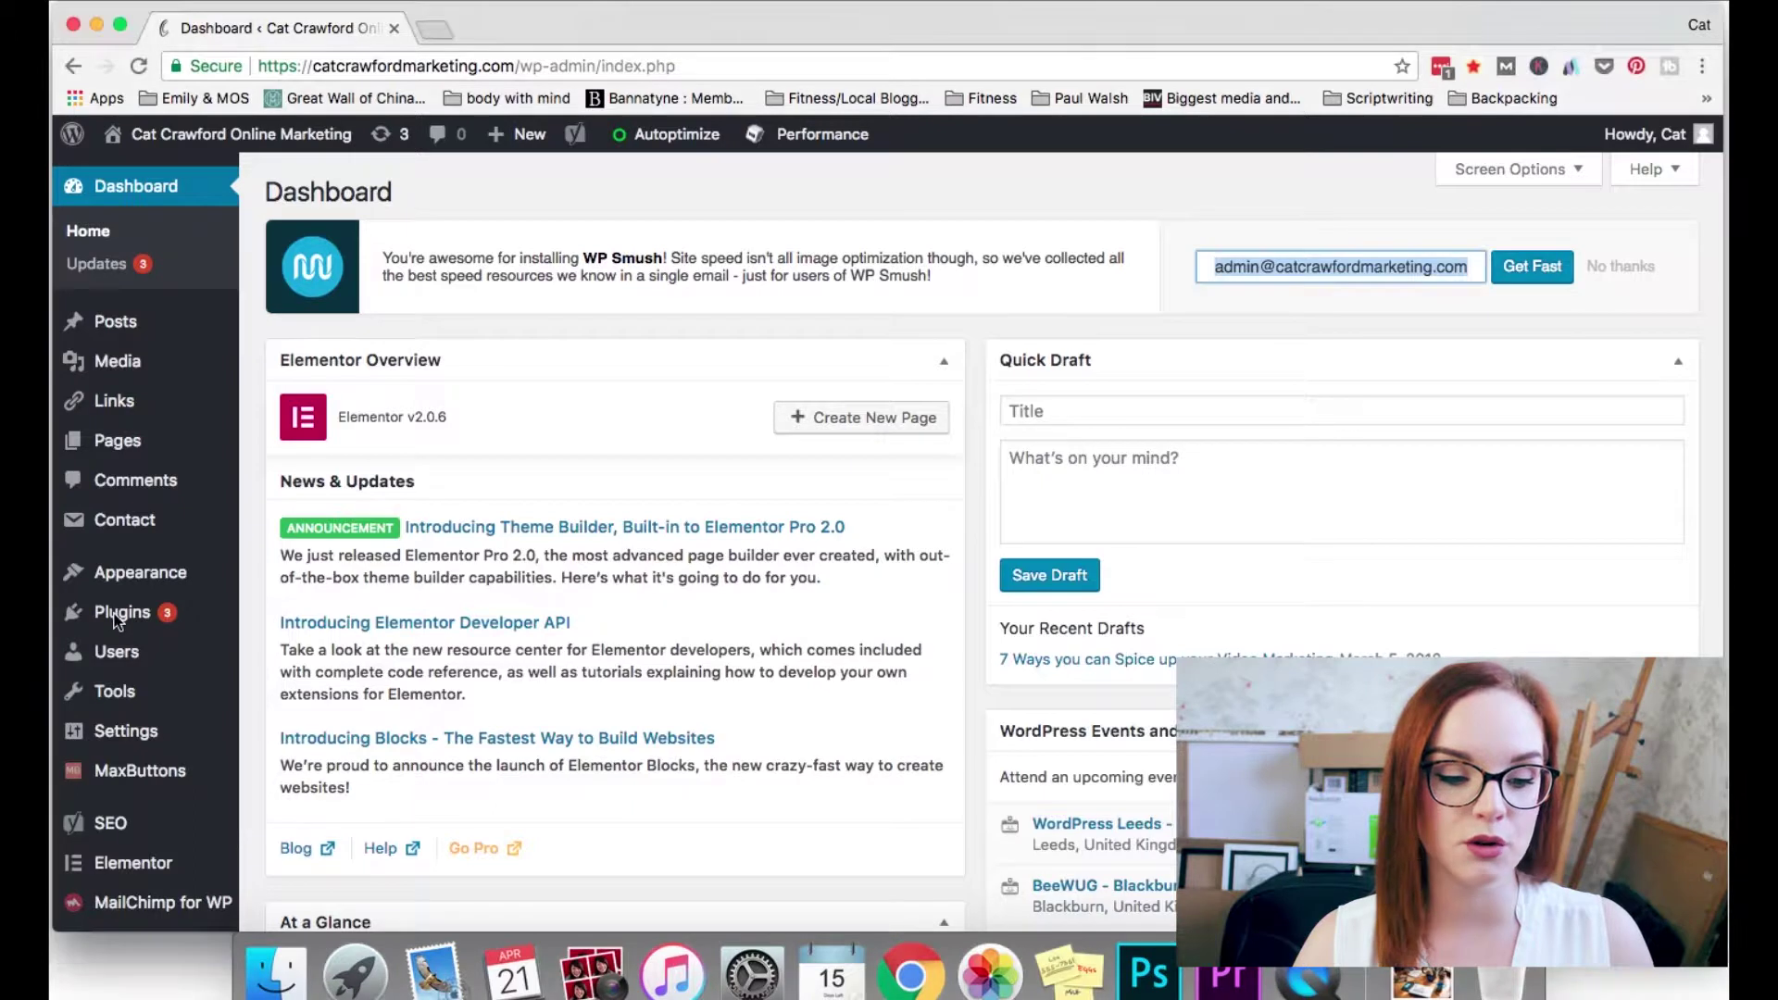
- Open the page for adding new plugins and search the plugin directory for "yoast"
mouse_move(135, 623)
click(296, 651)
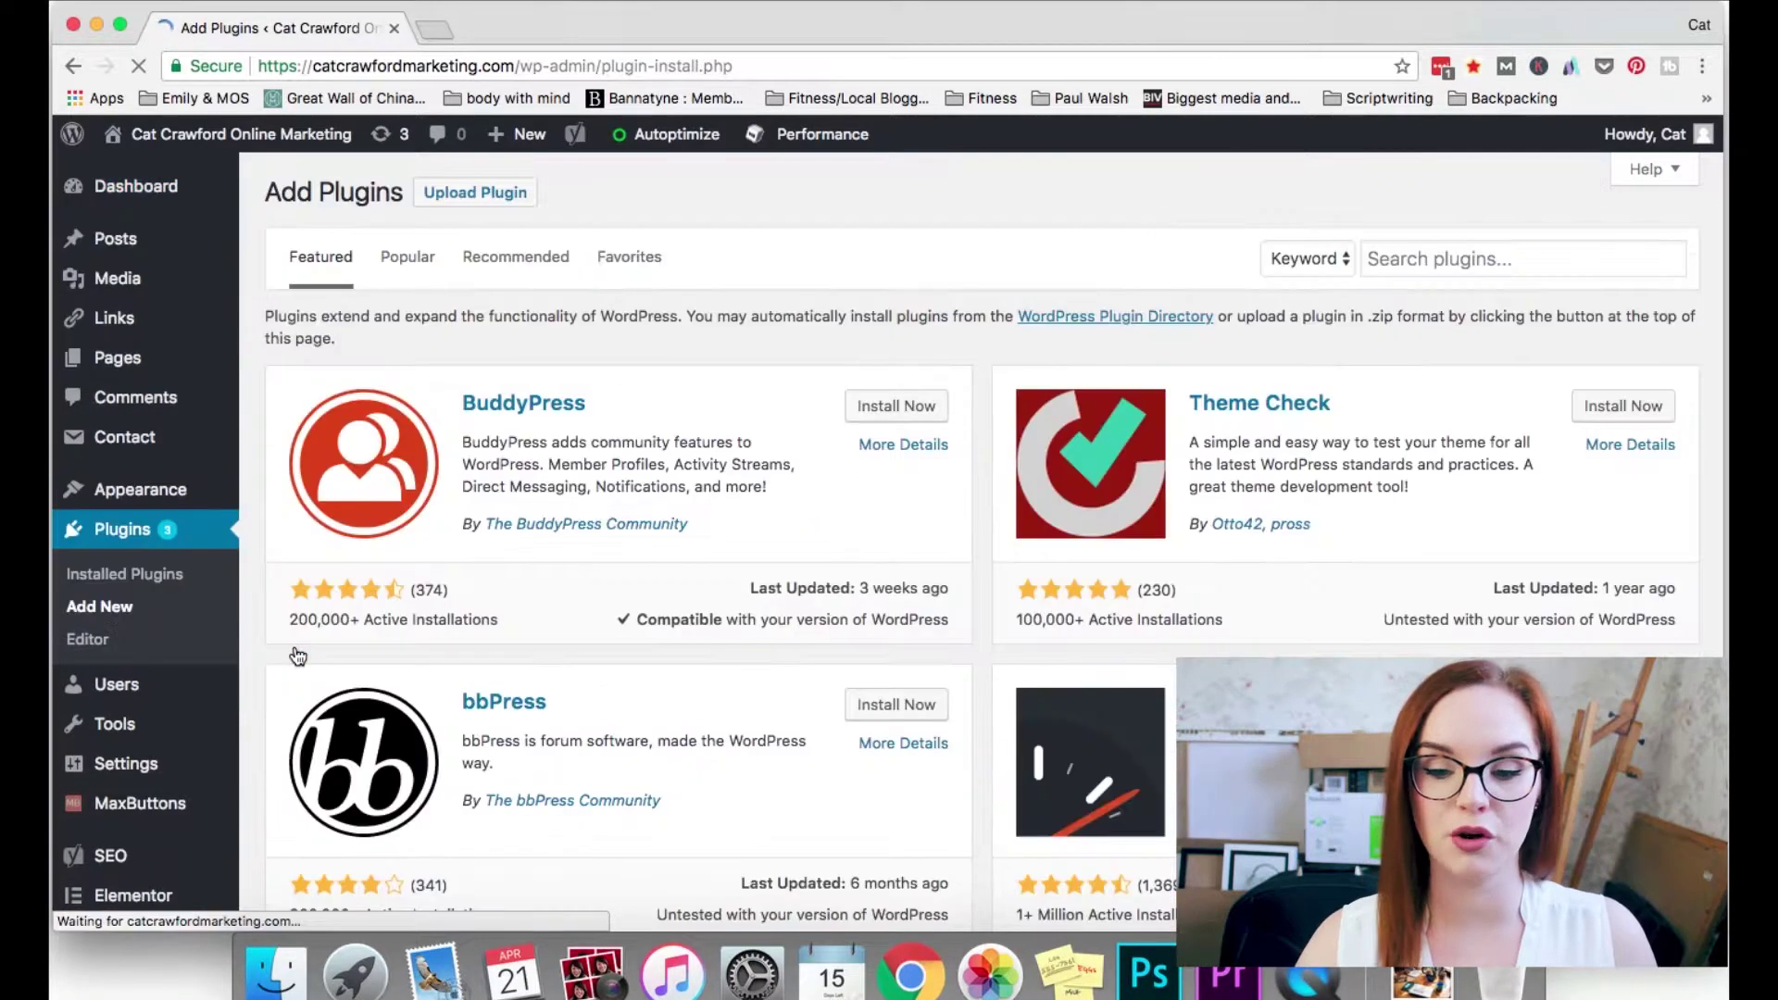
click(1466, 260)
text(yoast)
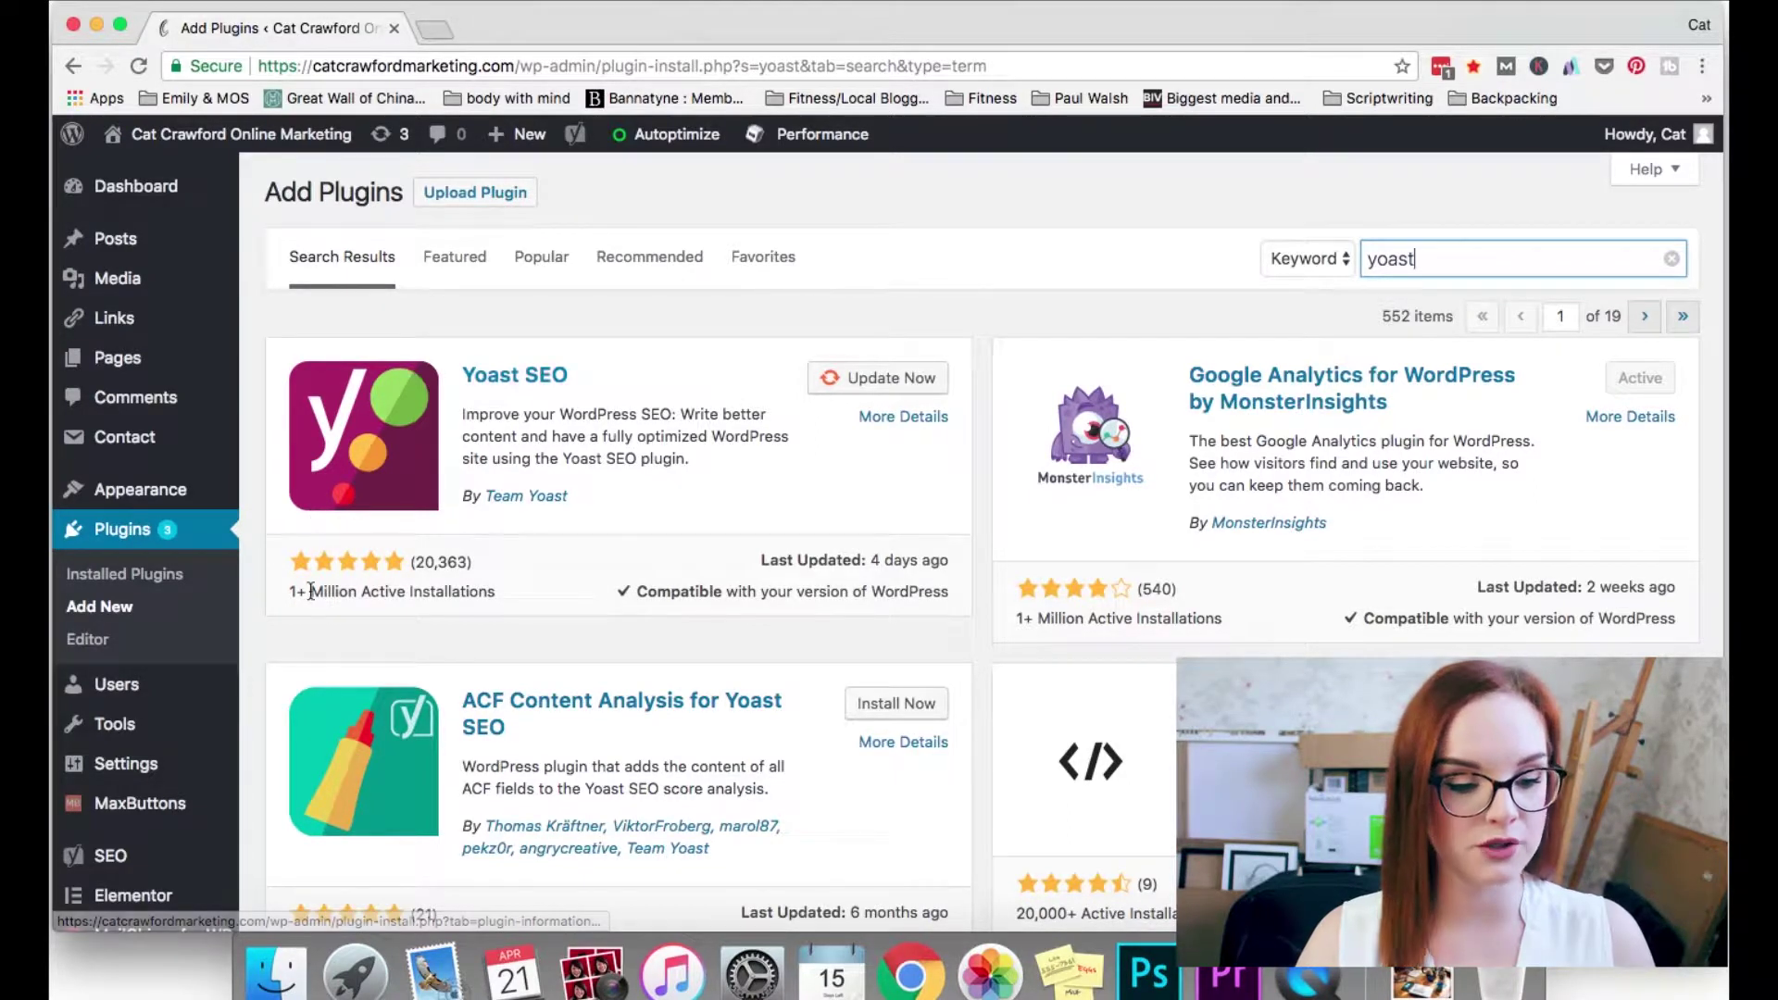
- Open the general Yoast SEO dashboard and review its configuration check, Problems and Notifications sections
mouse_move(139, 759)
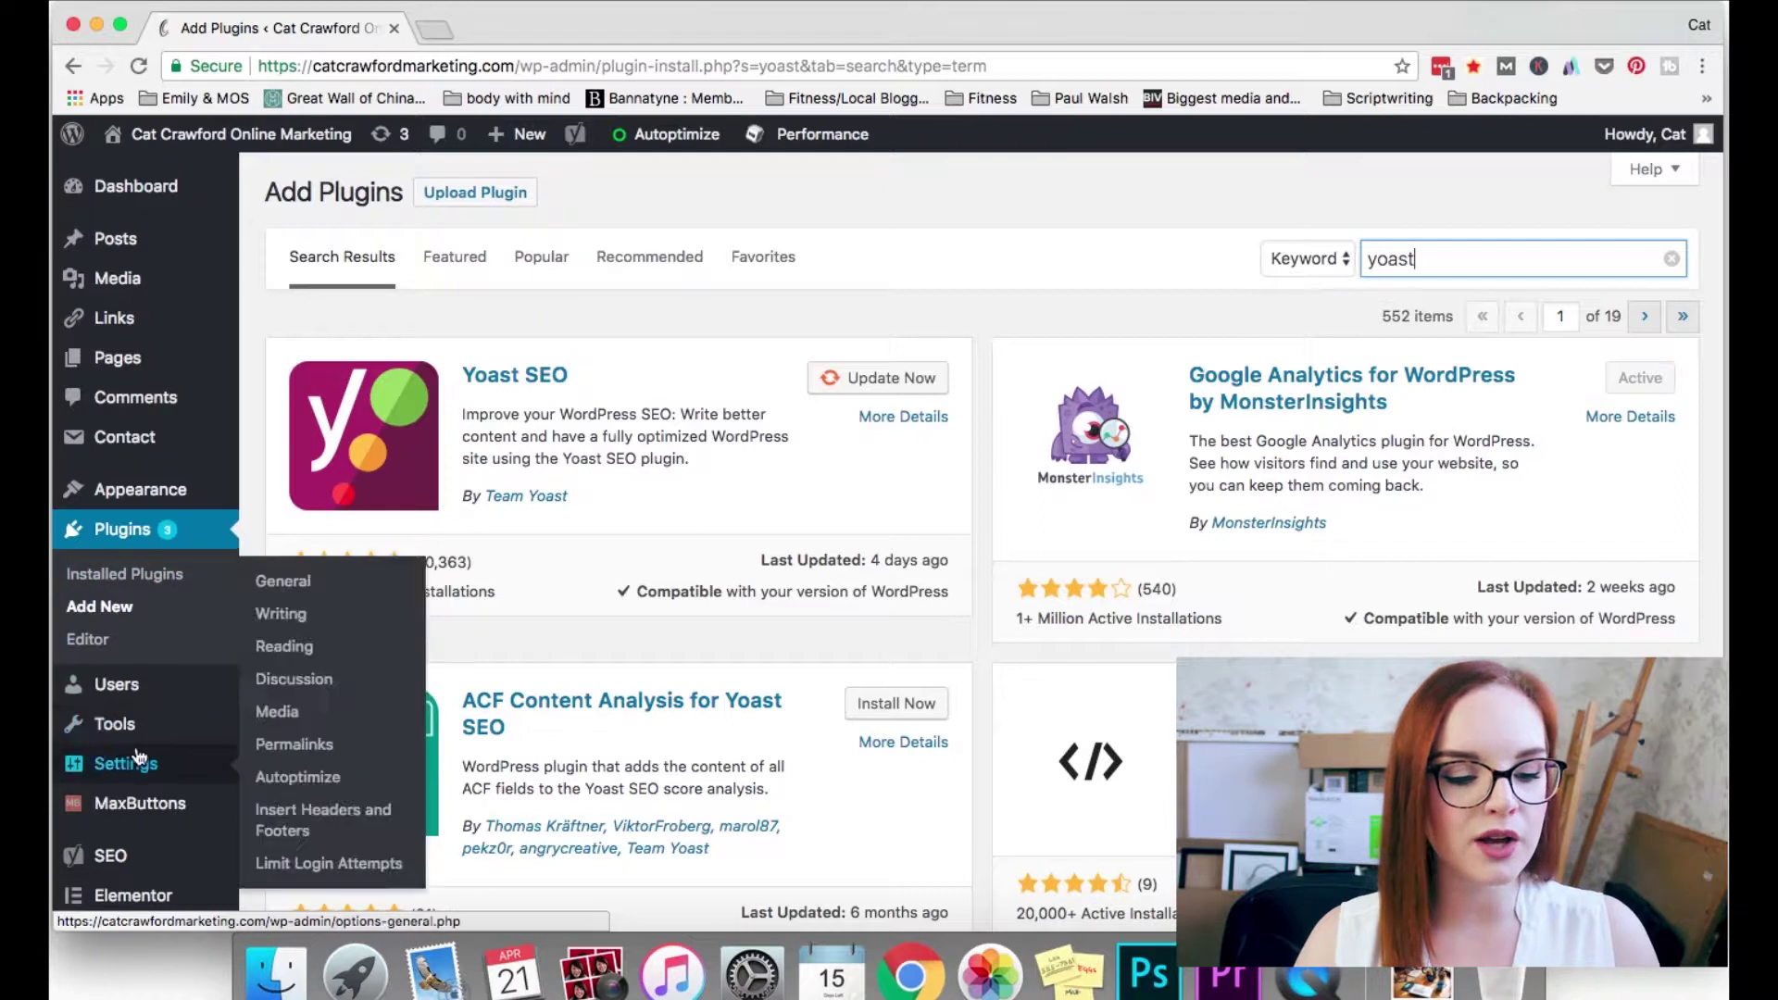
scroll(232, 760, down, 5)
mouse_move(166, 711)
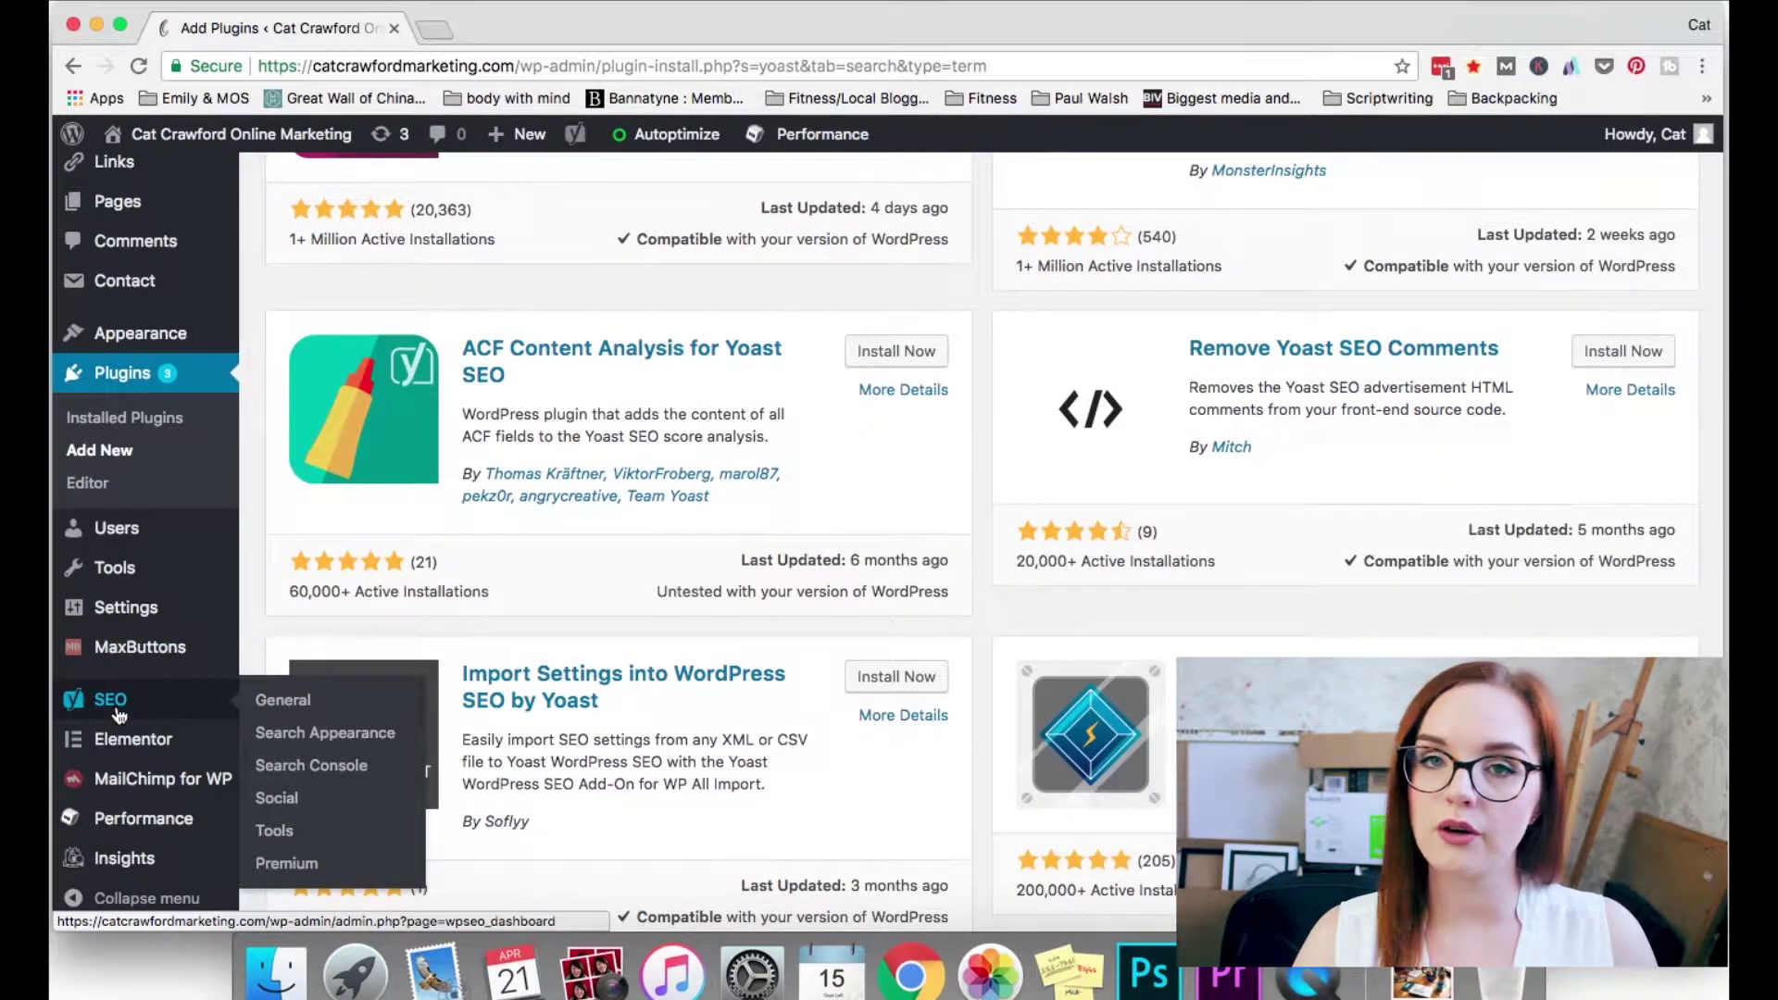
click(115, 712)
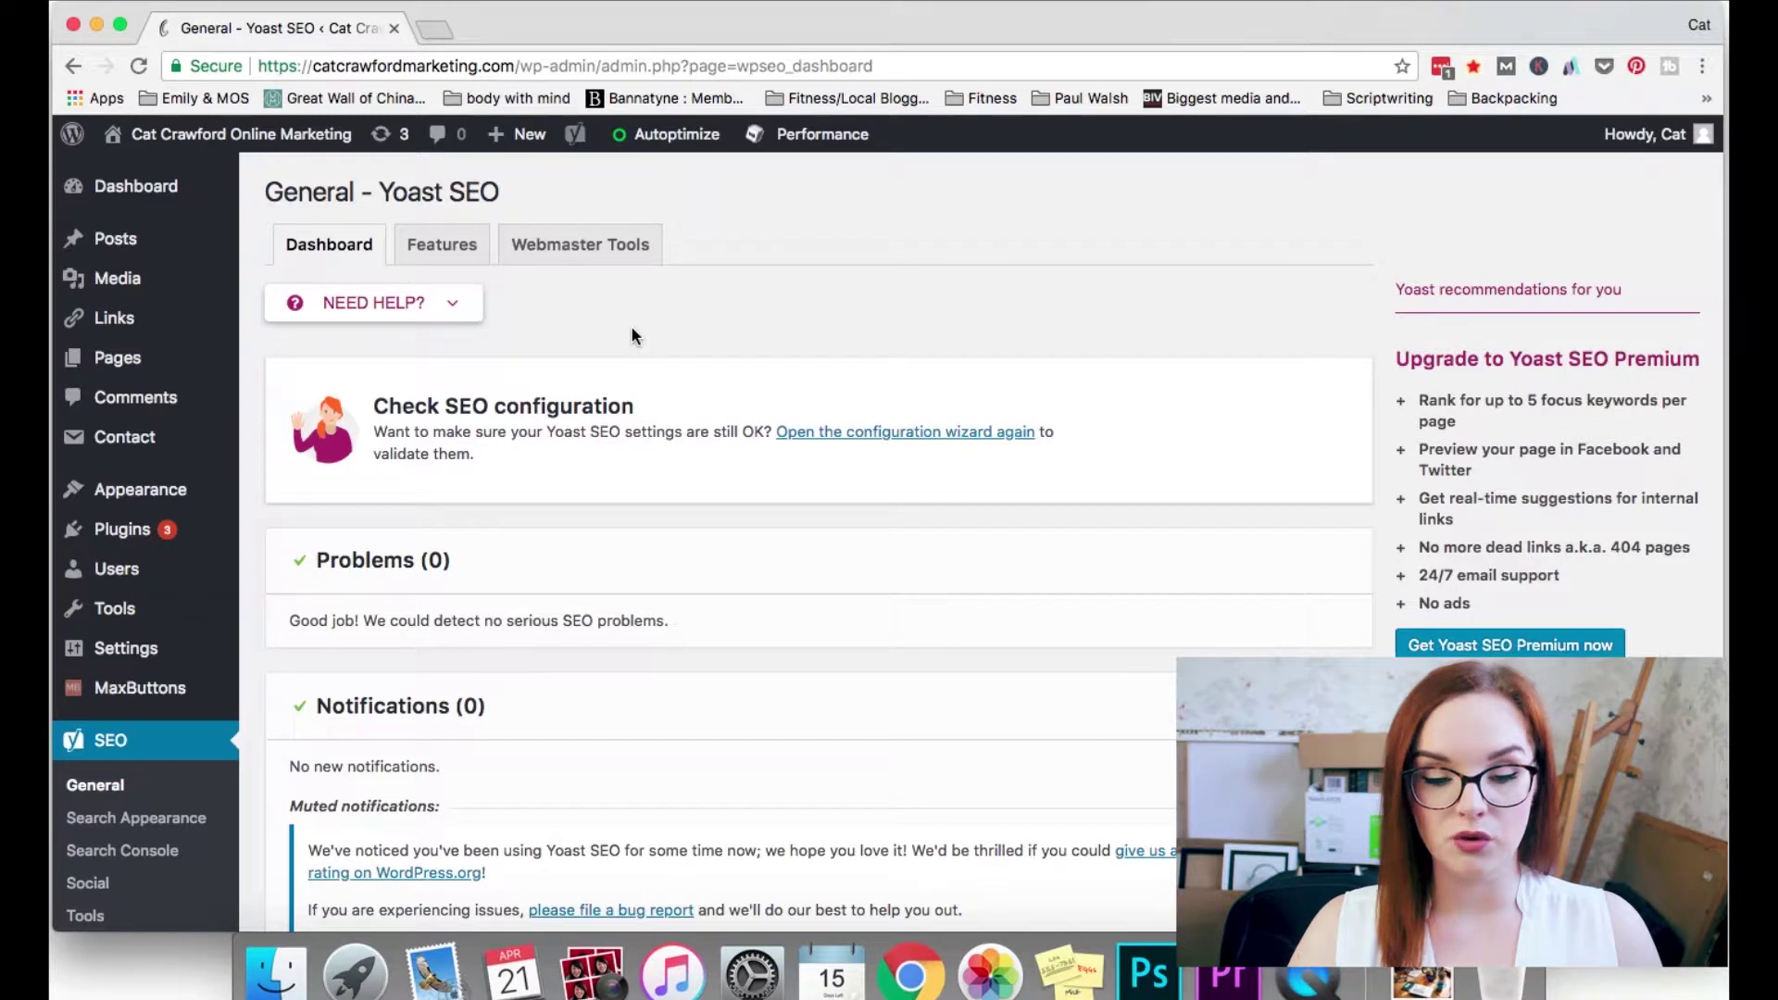
scroll(633, 335, down, 5)
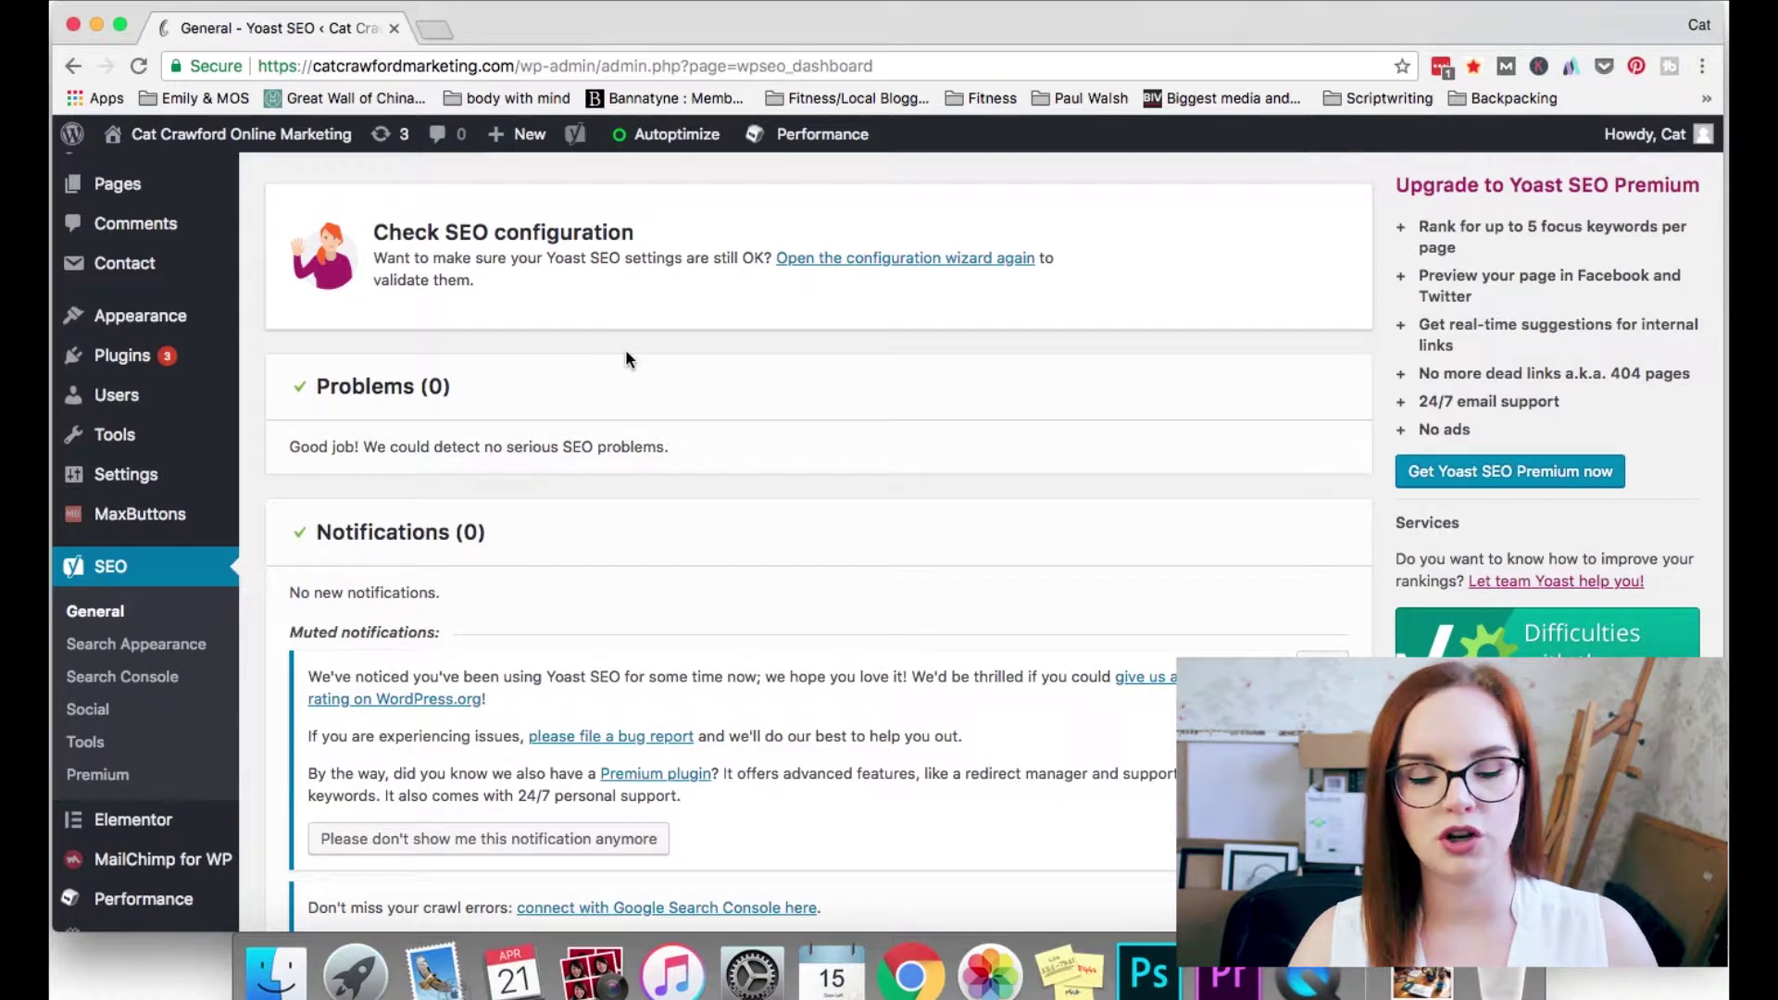
scroll(628, 401, down, 2)
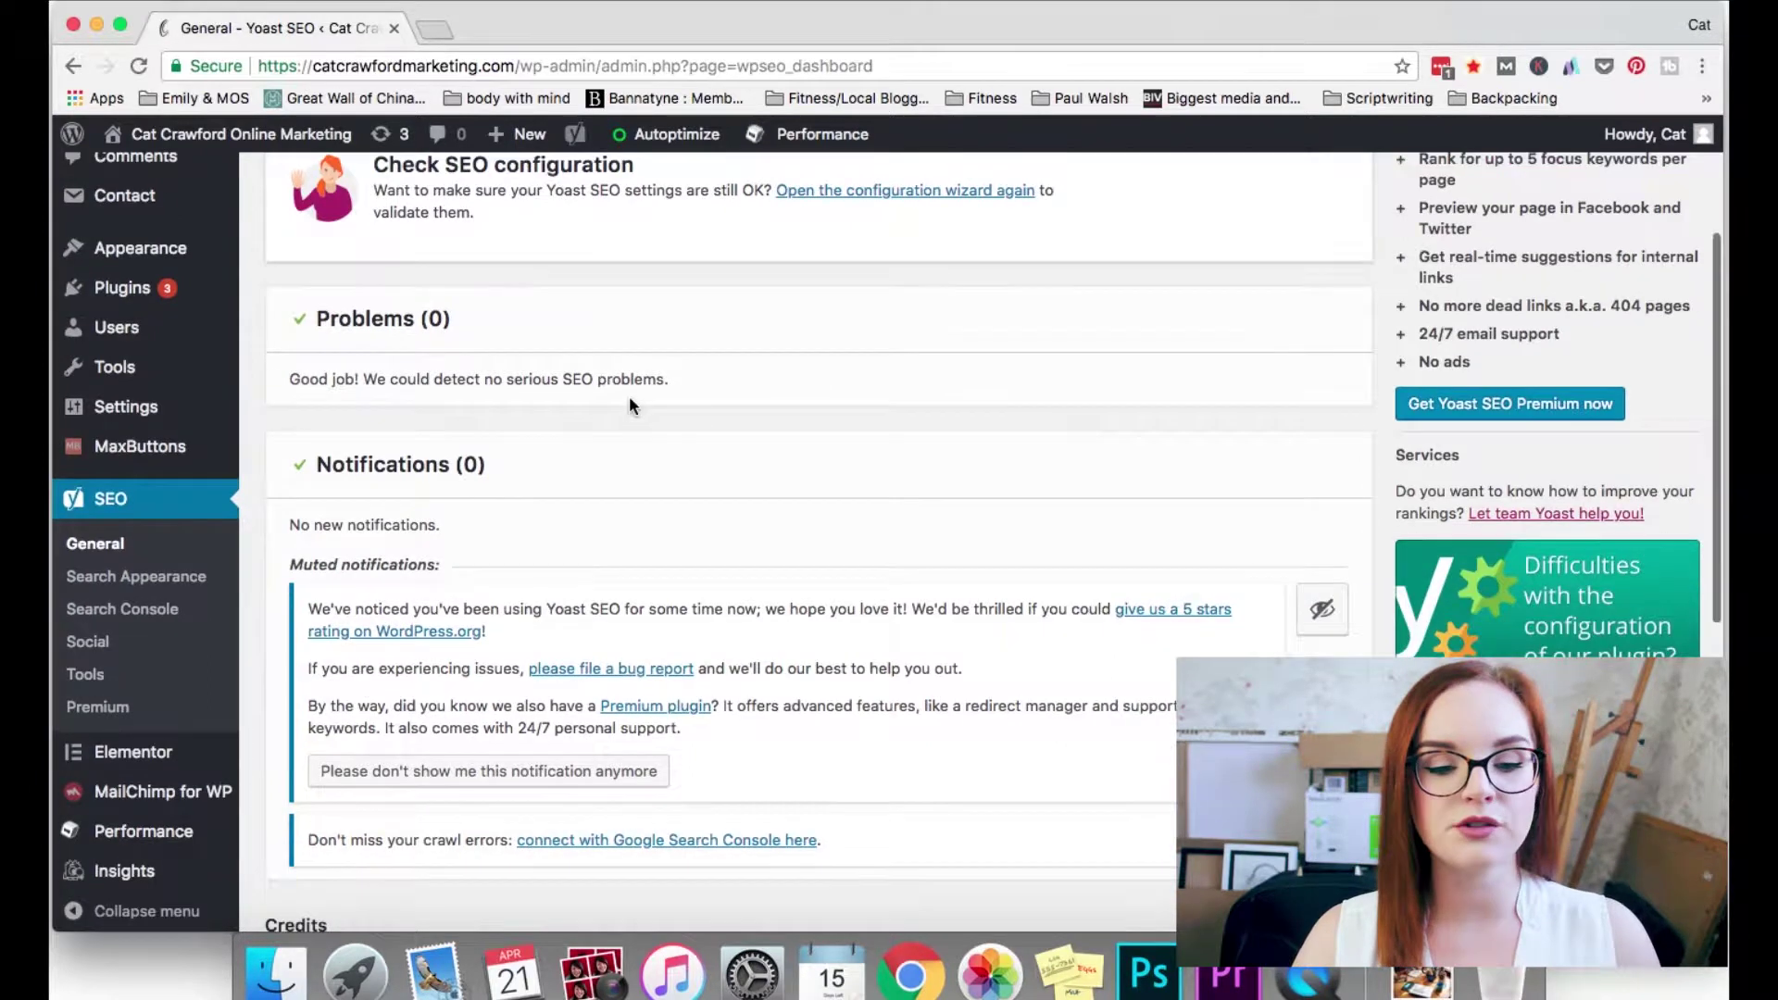
scroll(629, 440, up, 3)
scroll(630, 441, up, 1)
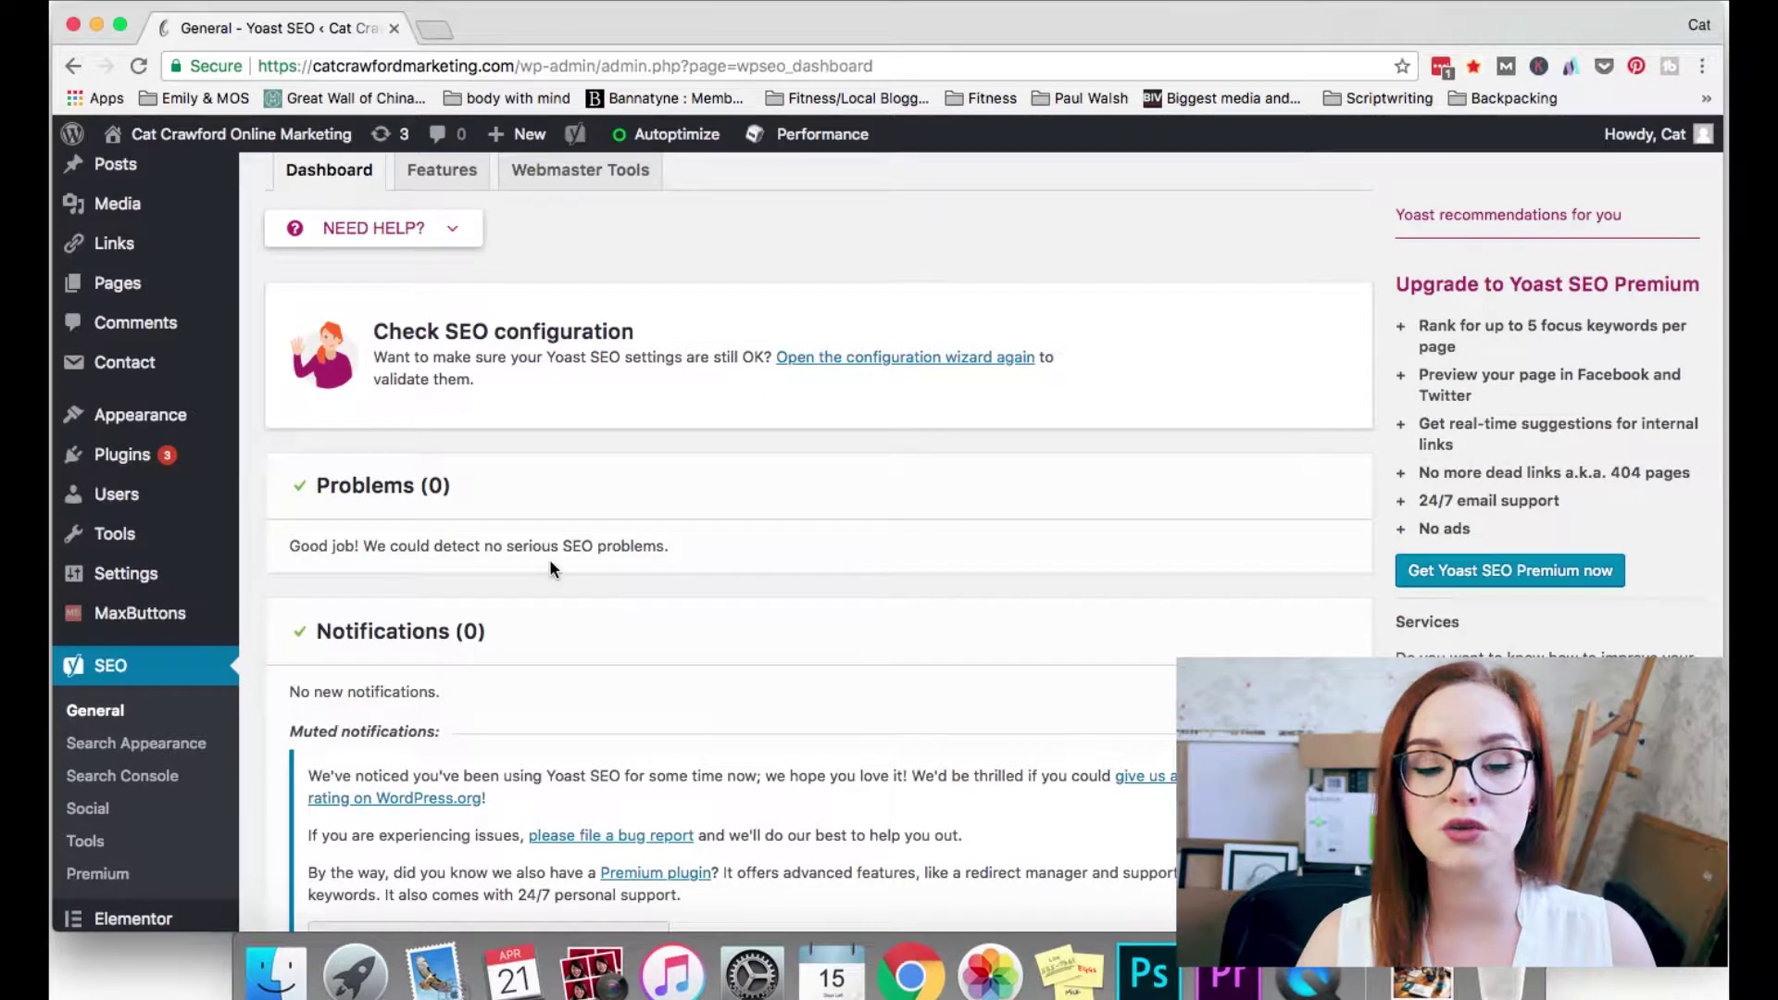
scroll(639, 628, down, 4)
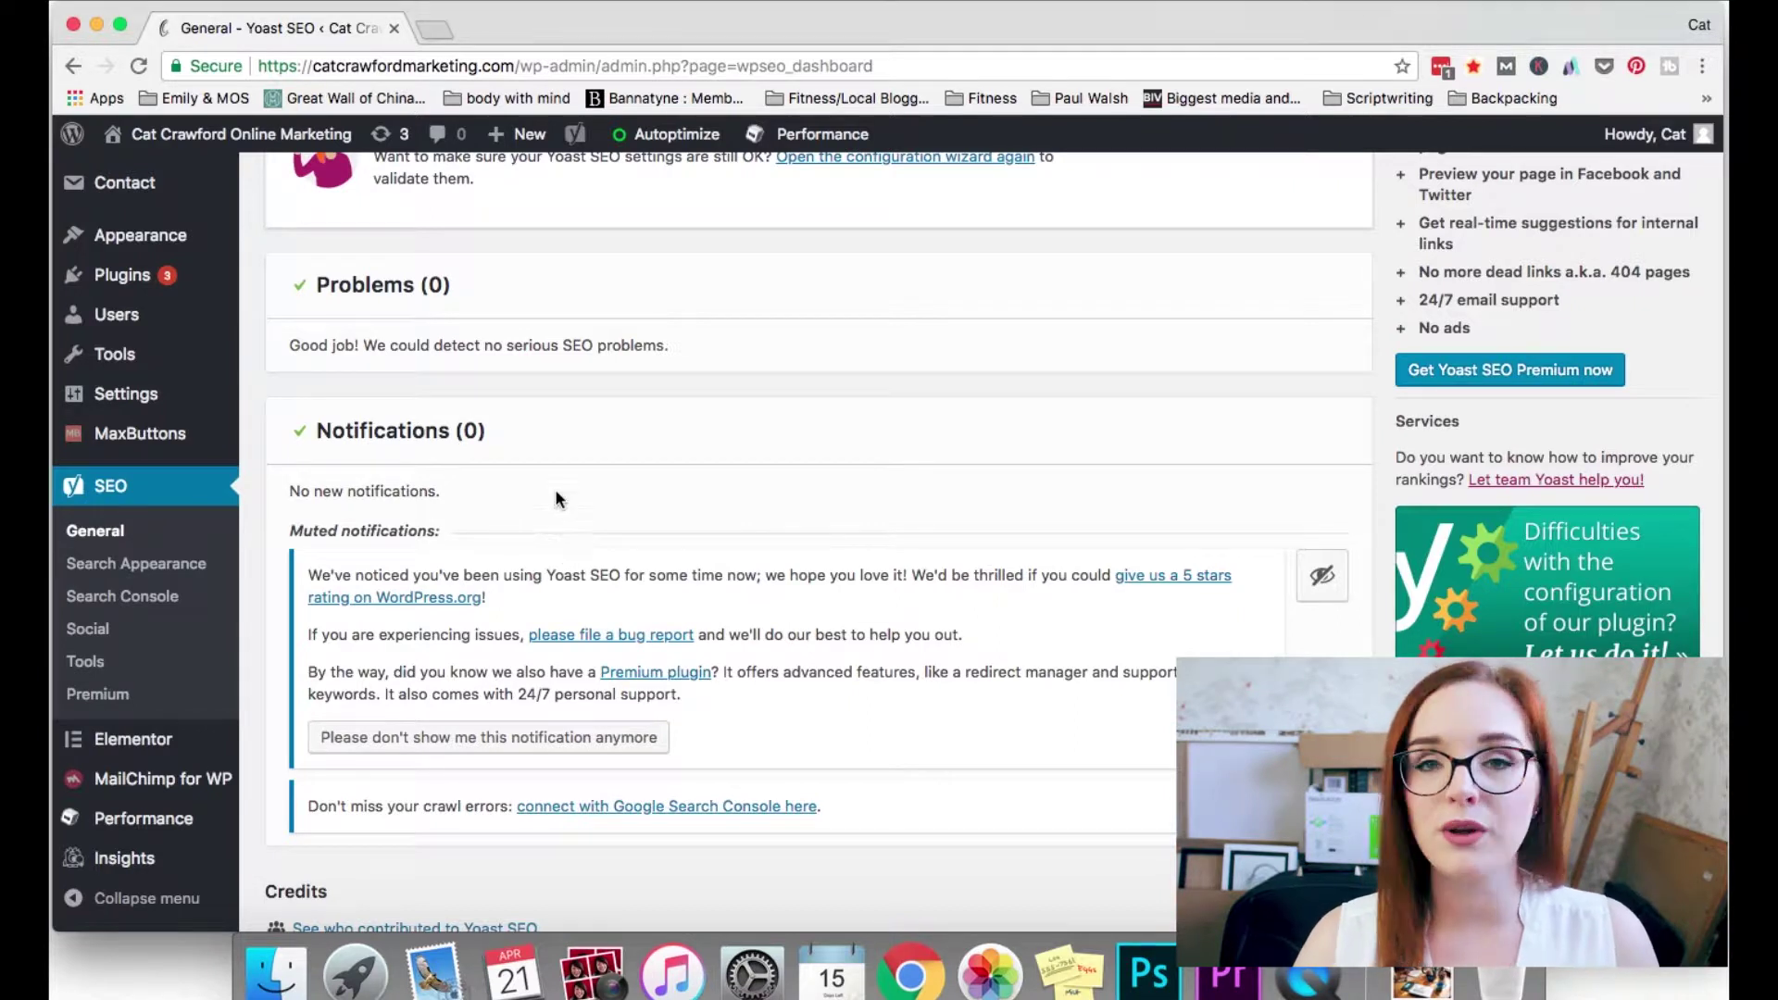
scroll(557, 497, down, 1)
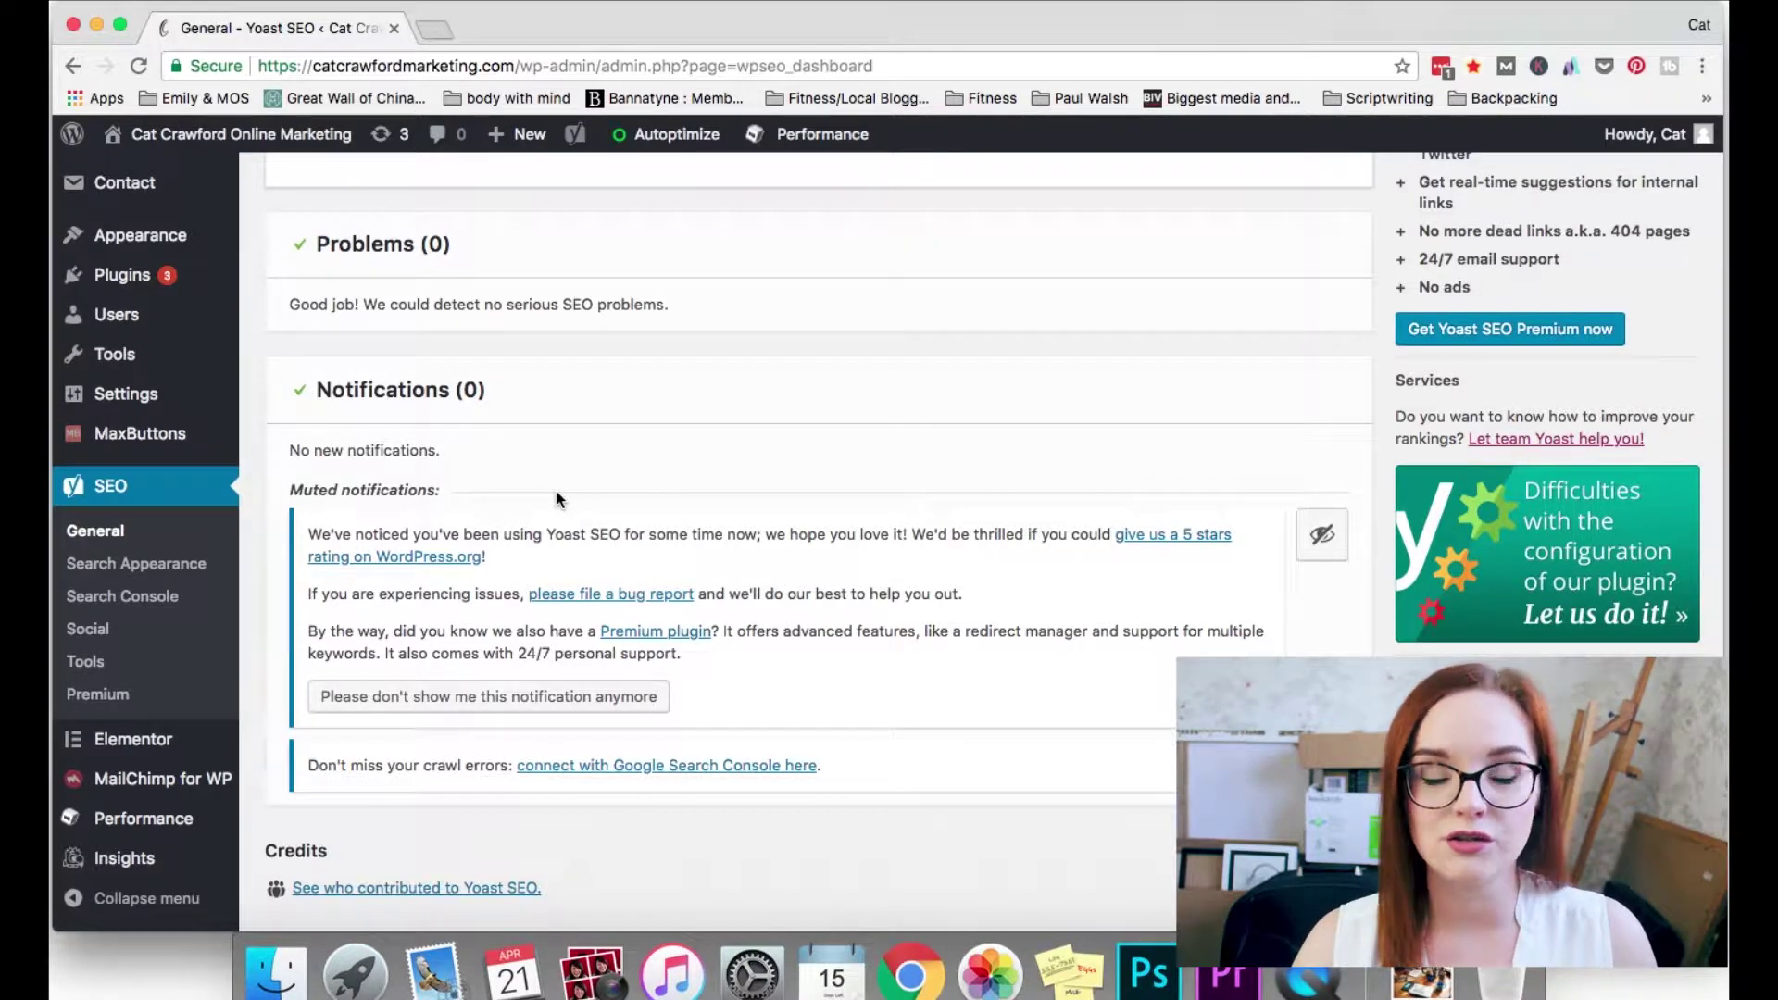
scroll(535, 380, down, 1)
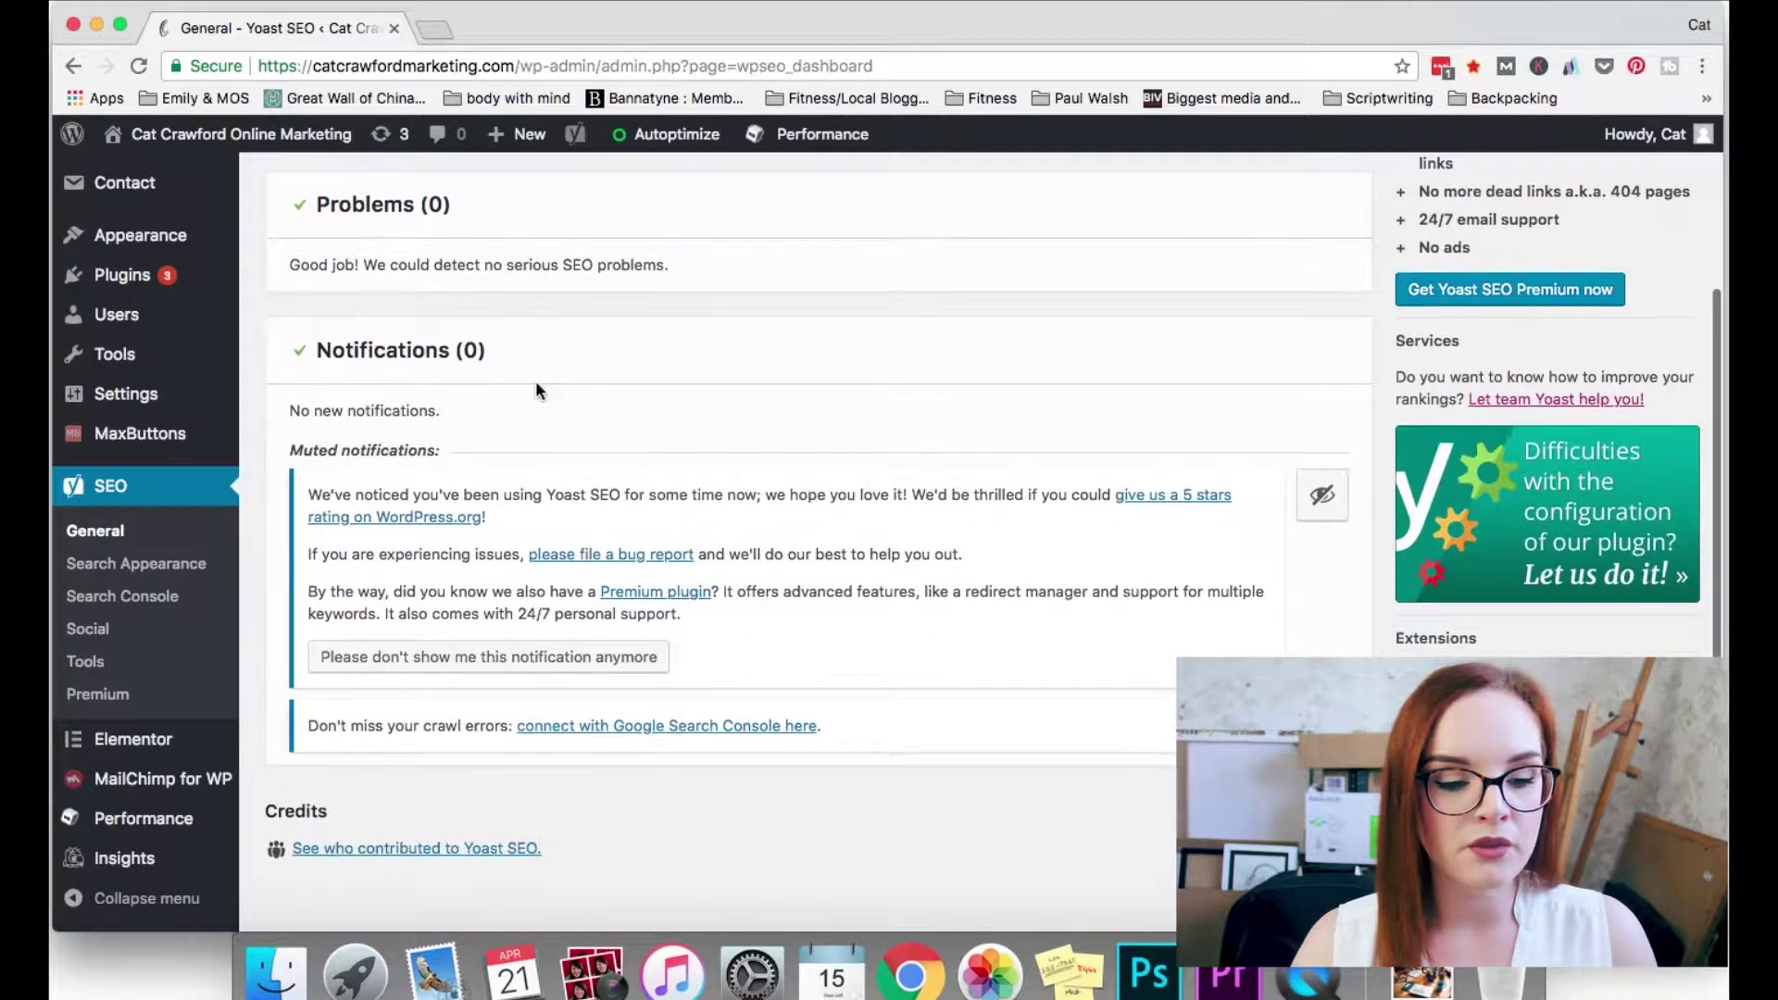
- Open Yoast's Search Appearance settings and review the title separator, homepage and Knowledge Graph sections
click(157, 572)
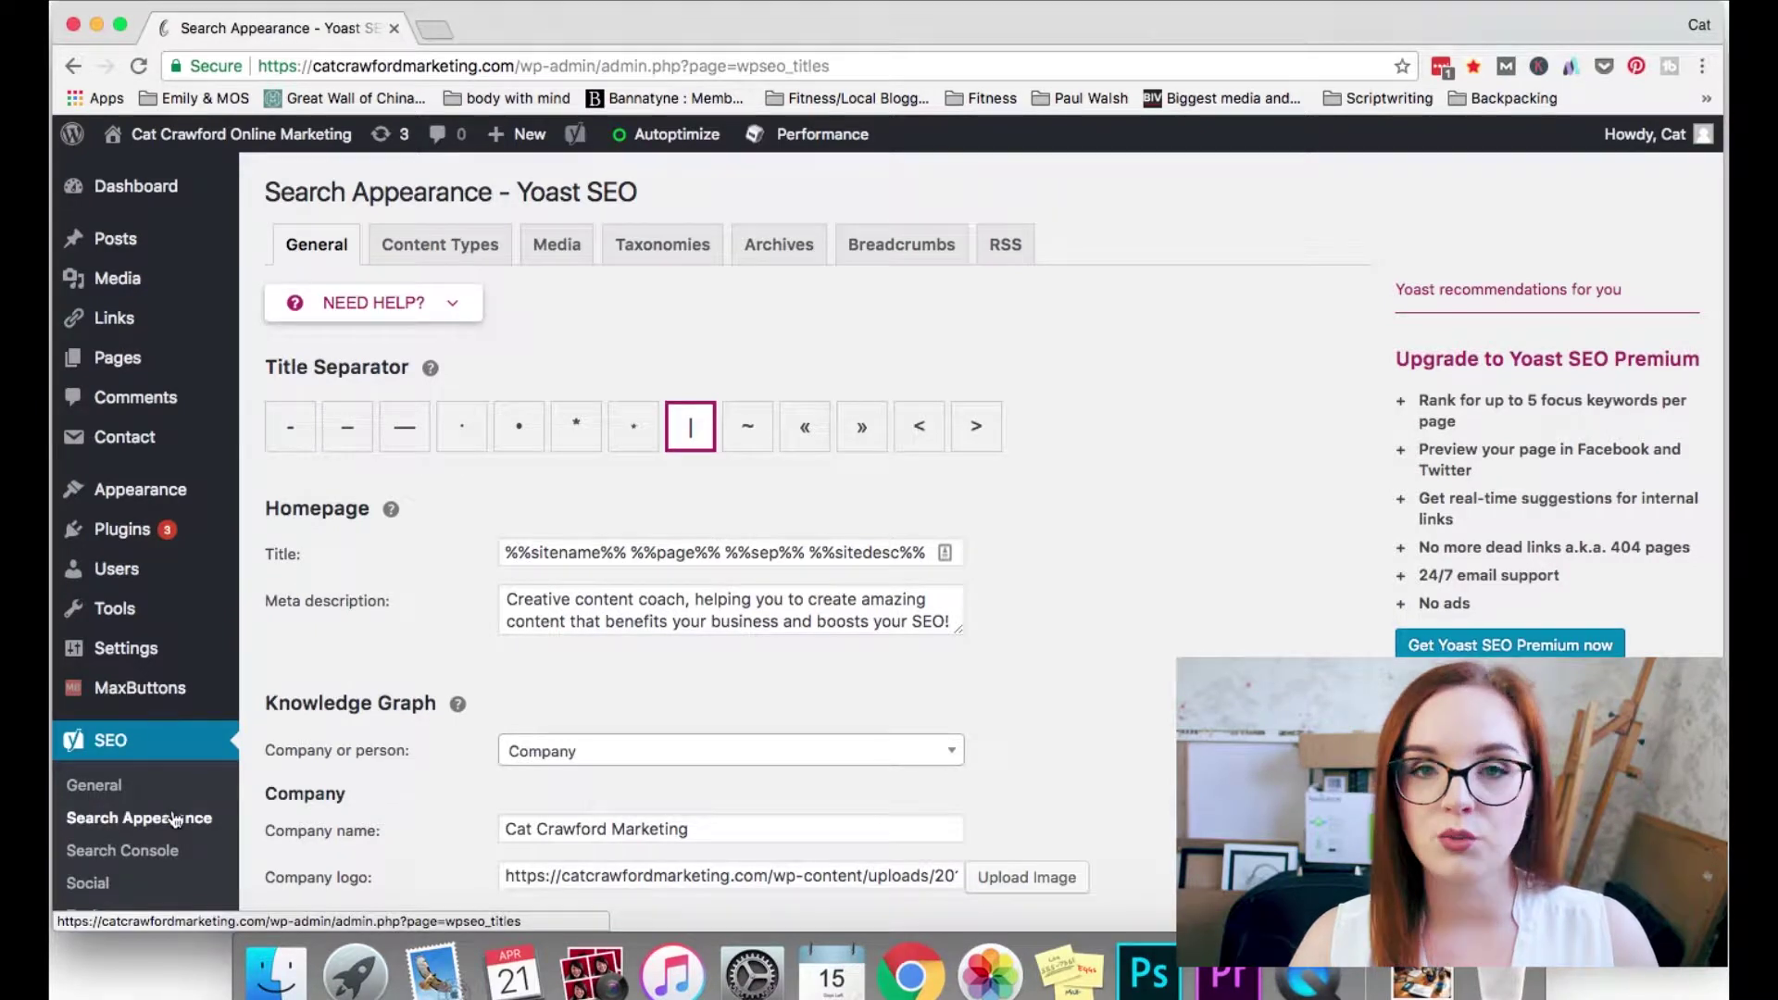
scroll(432, 603, down, 2)
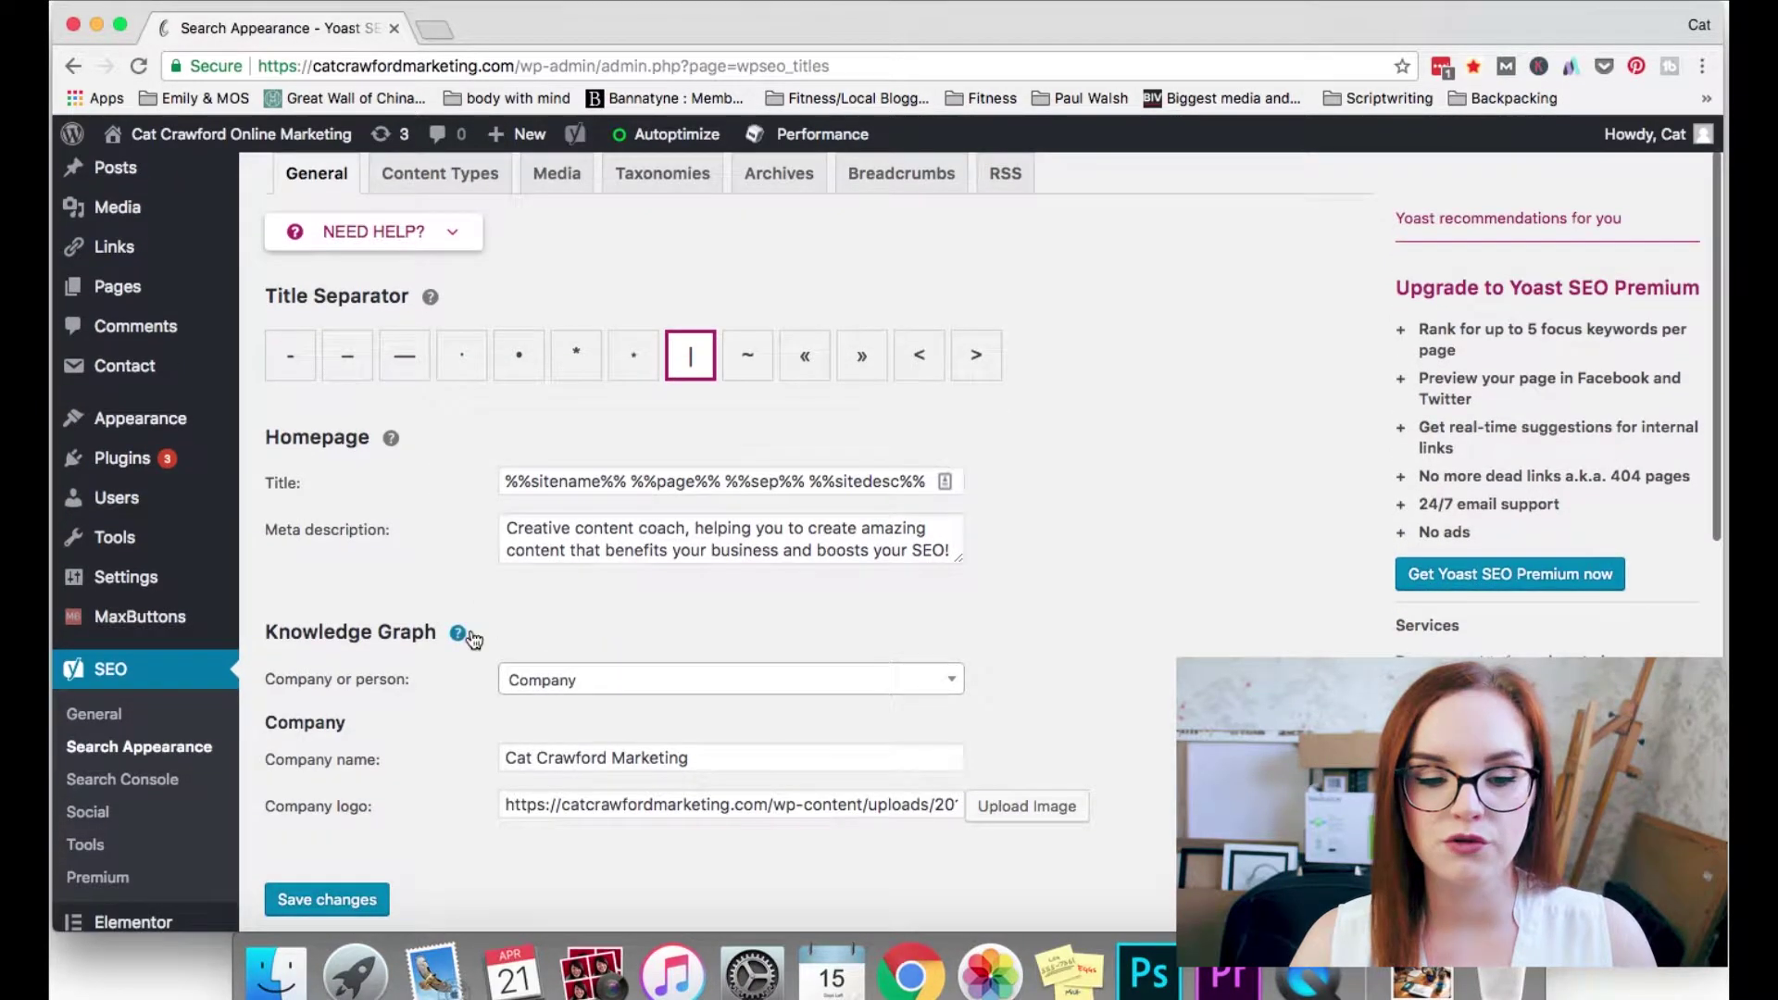
scroll(472, 638, down, 2)
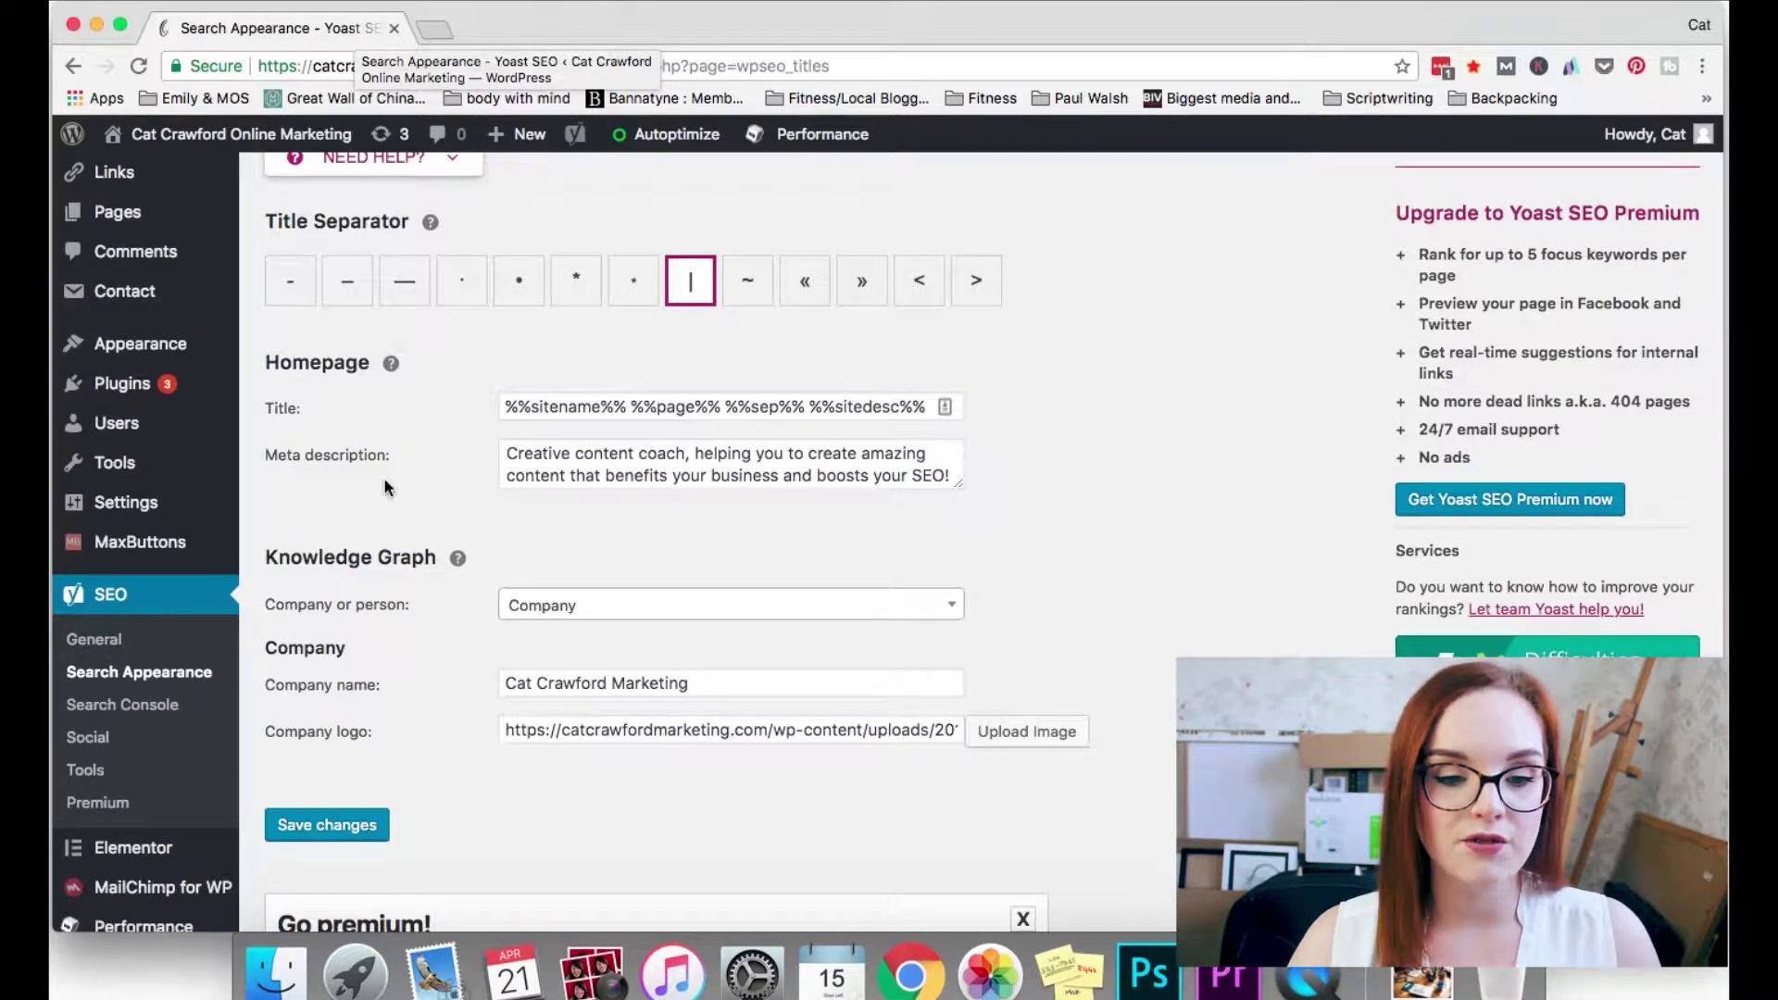
scroll(586, 445, down, 1)
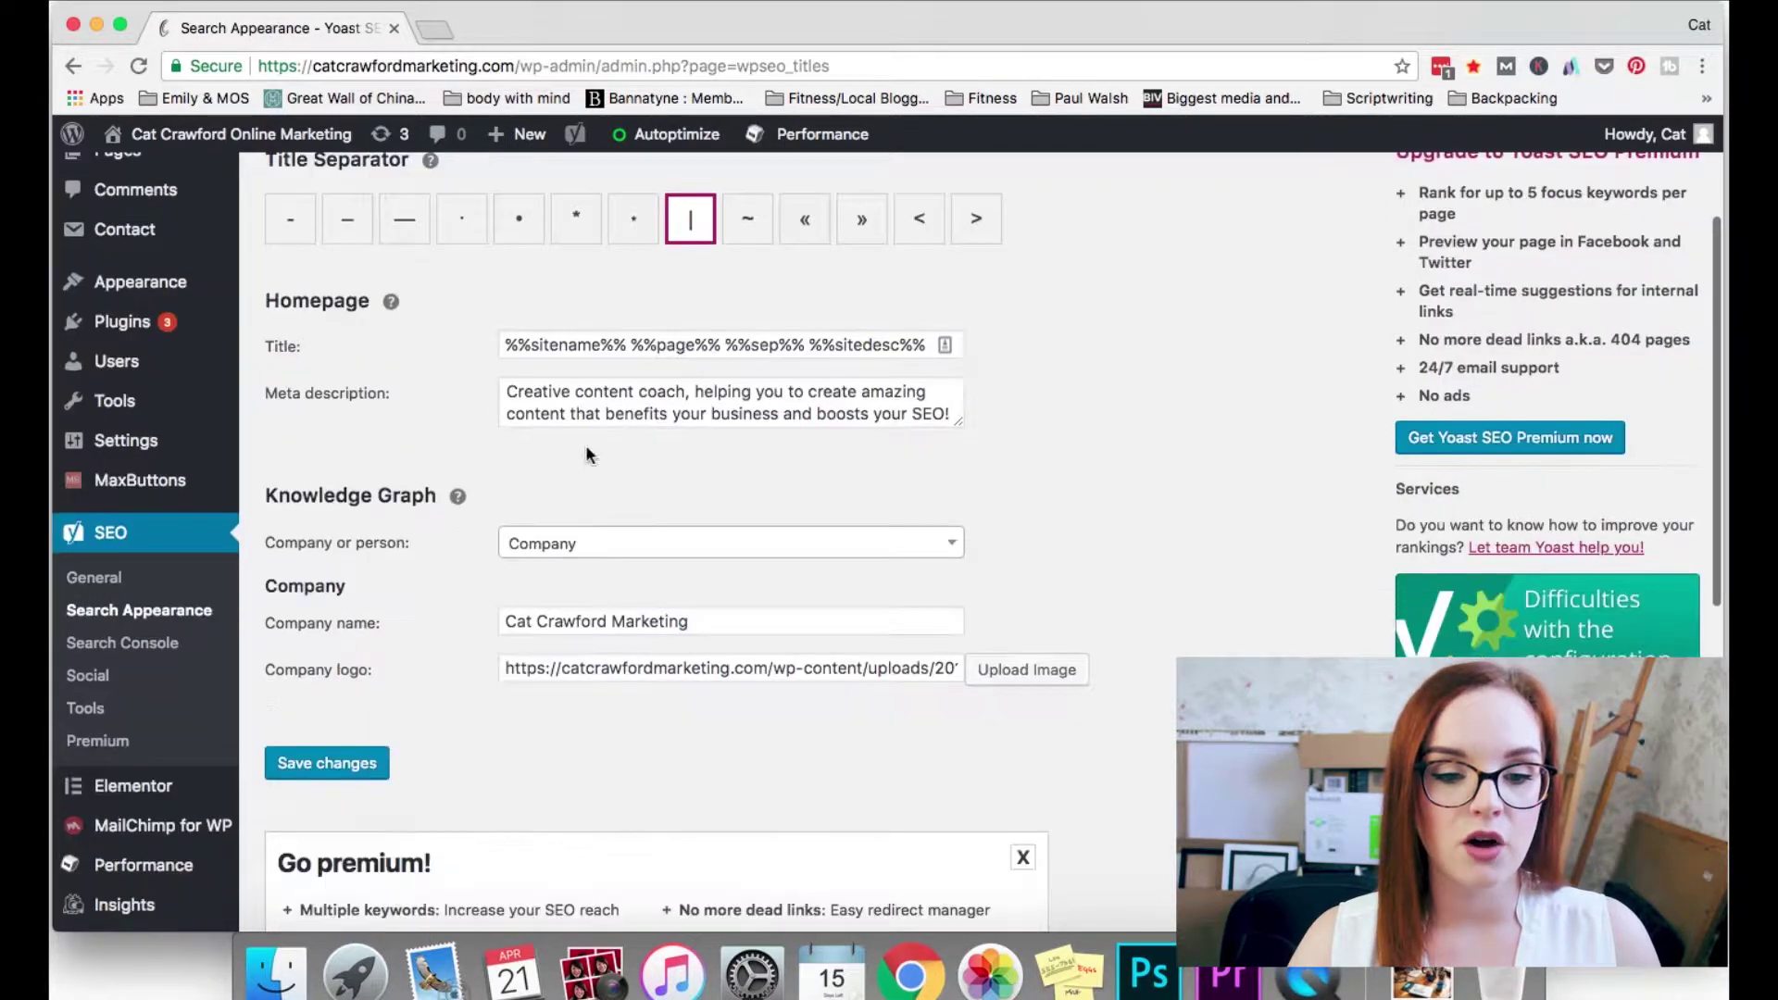
- Search Google for "waffles" in a new browser tab and examine how the first result's description is presented
click(439, 26)
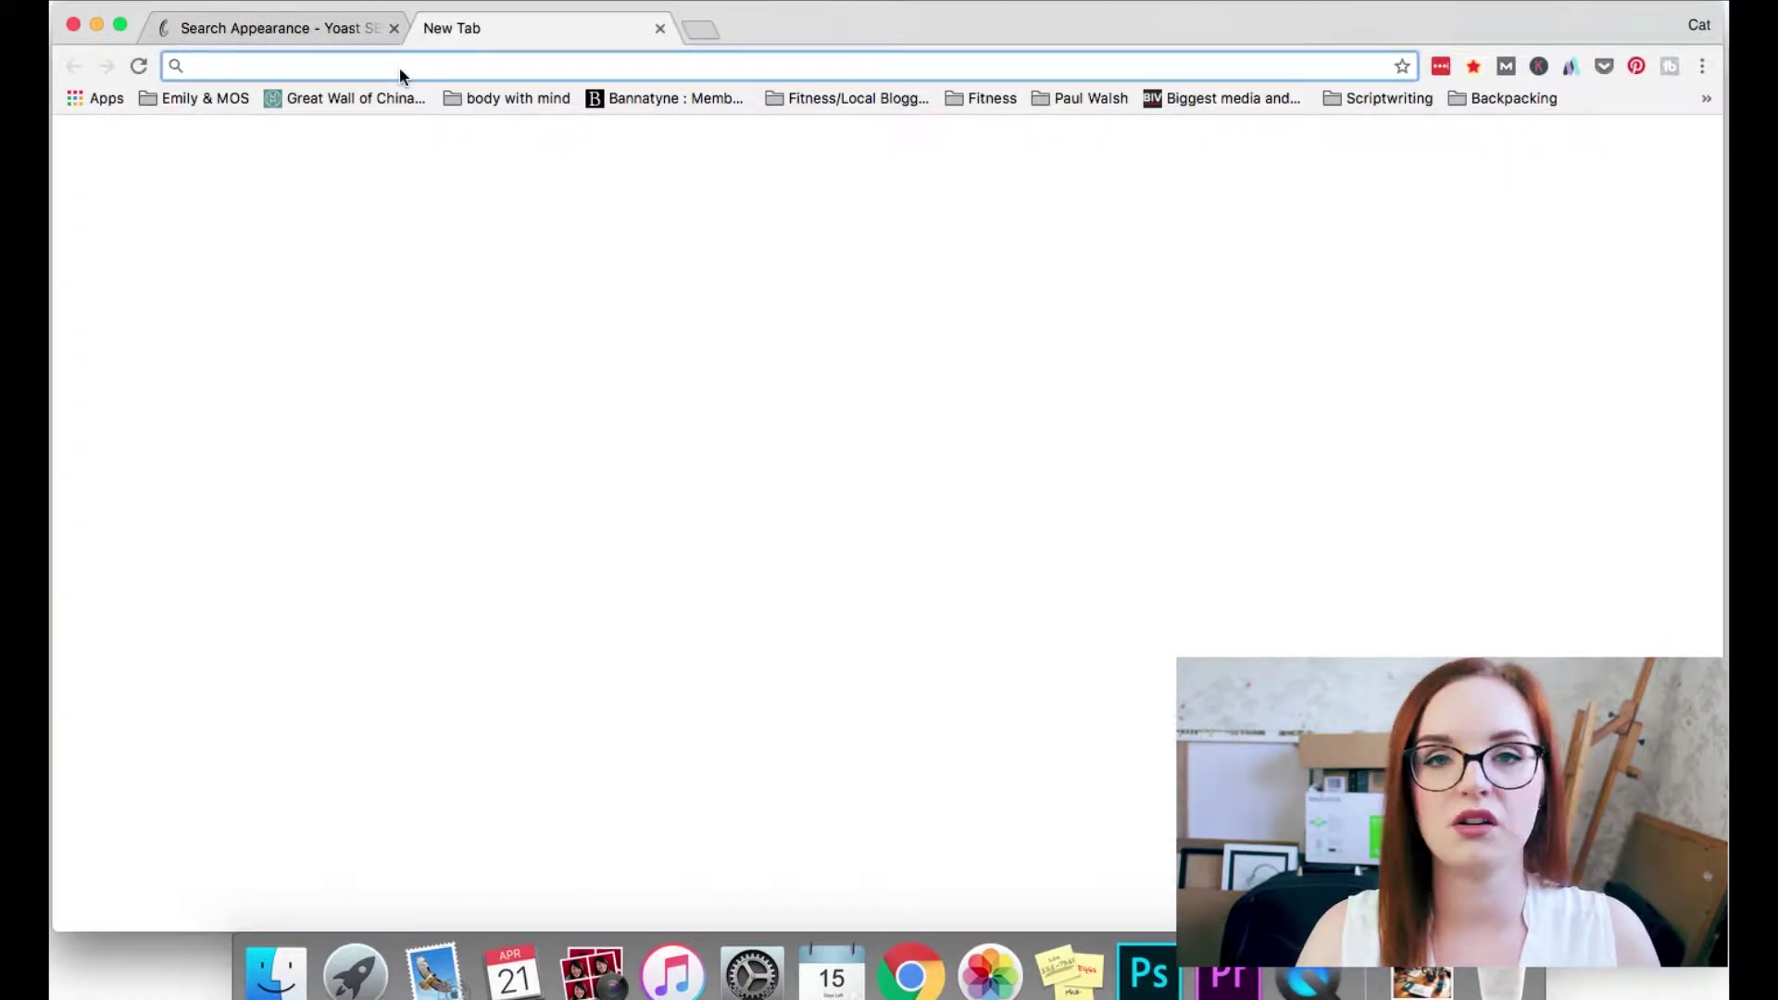
text(waffles)
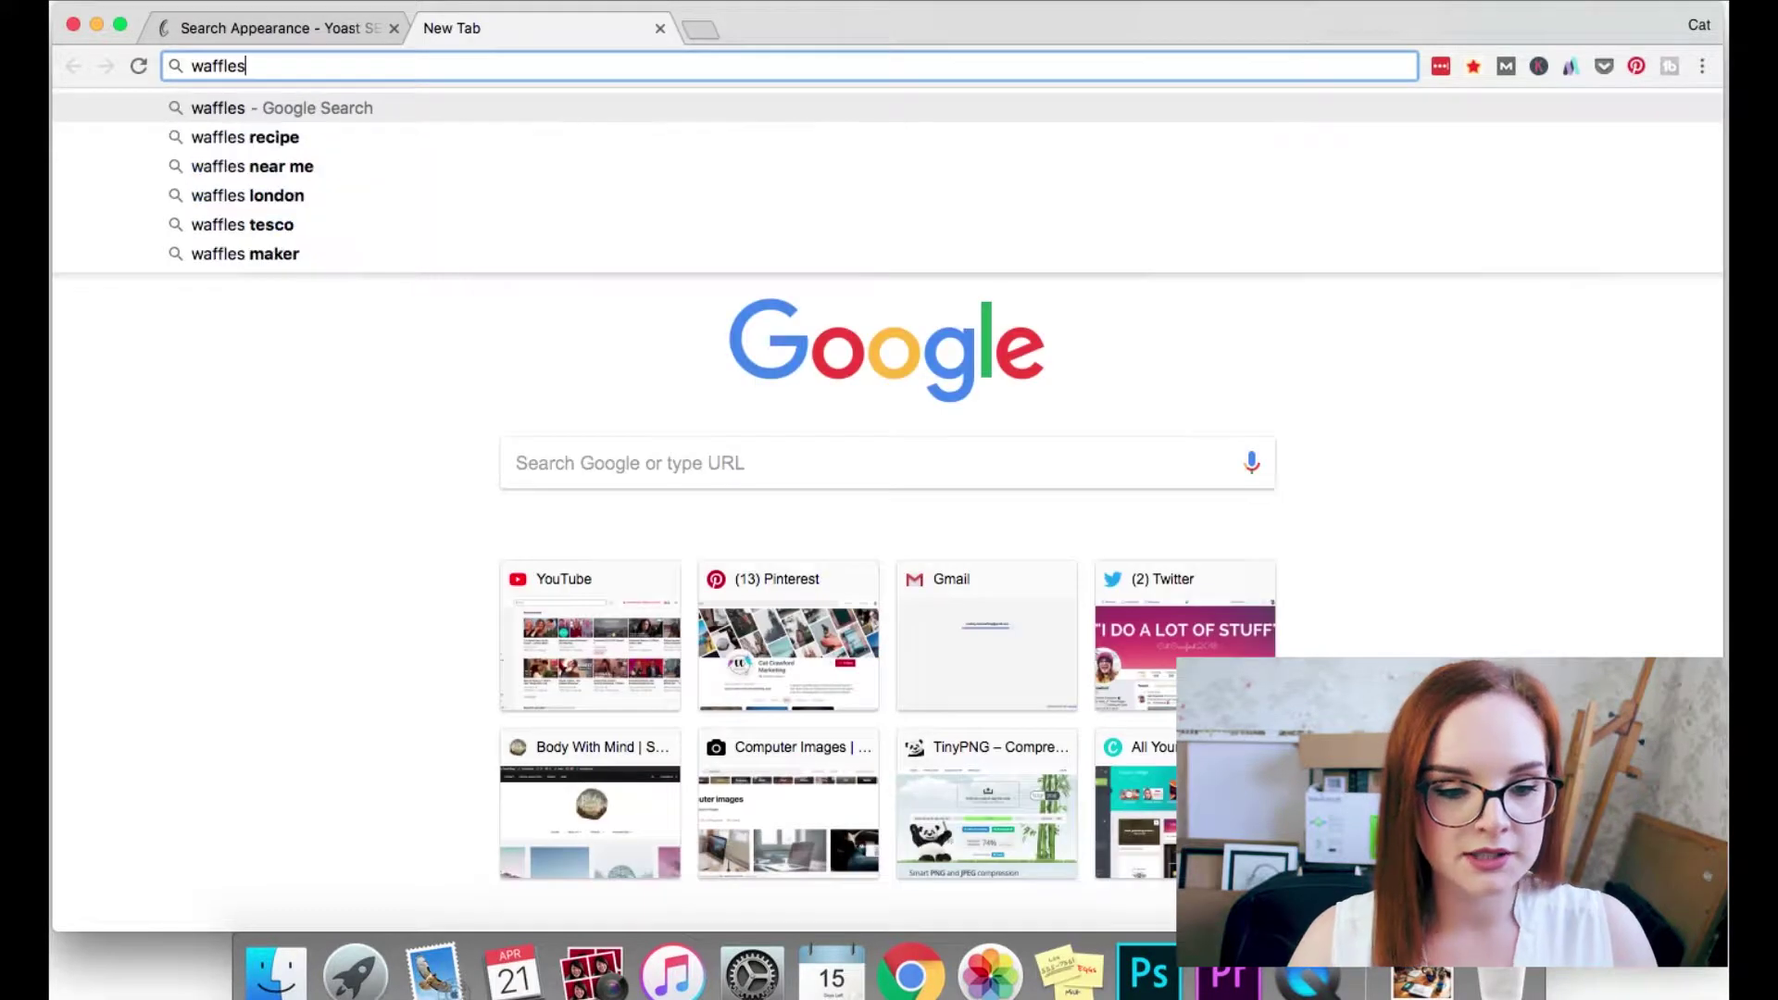
key(Return)
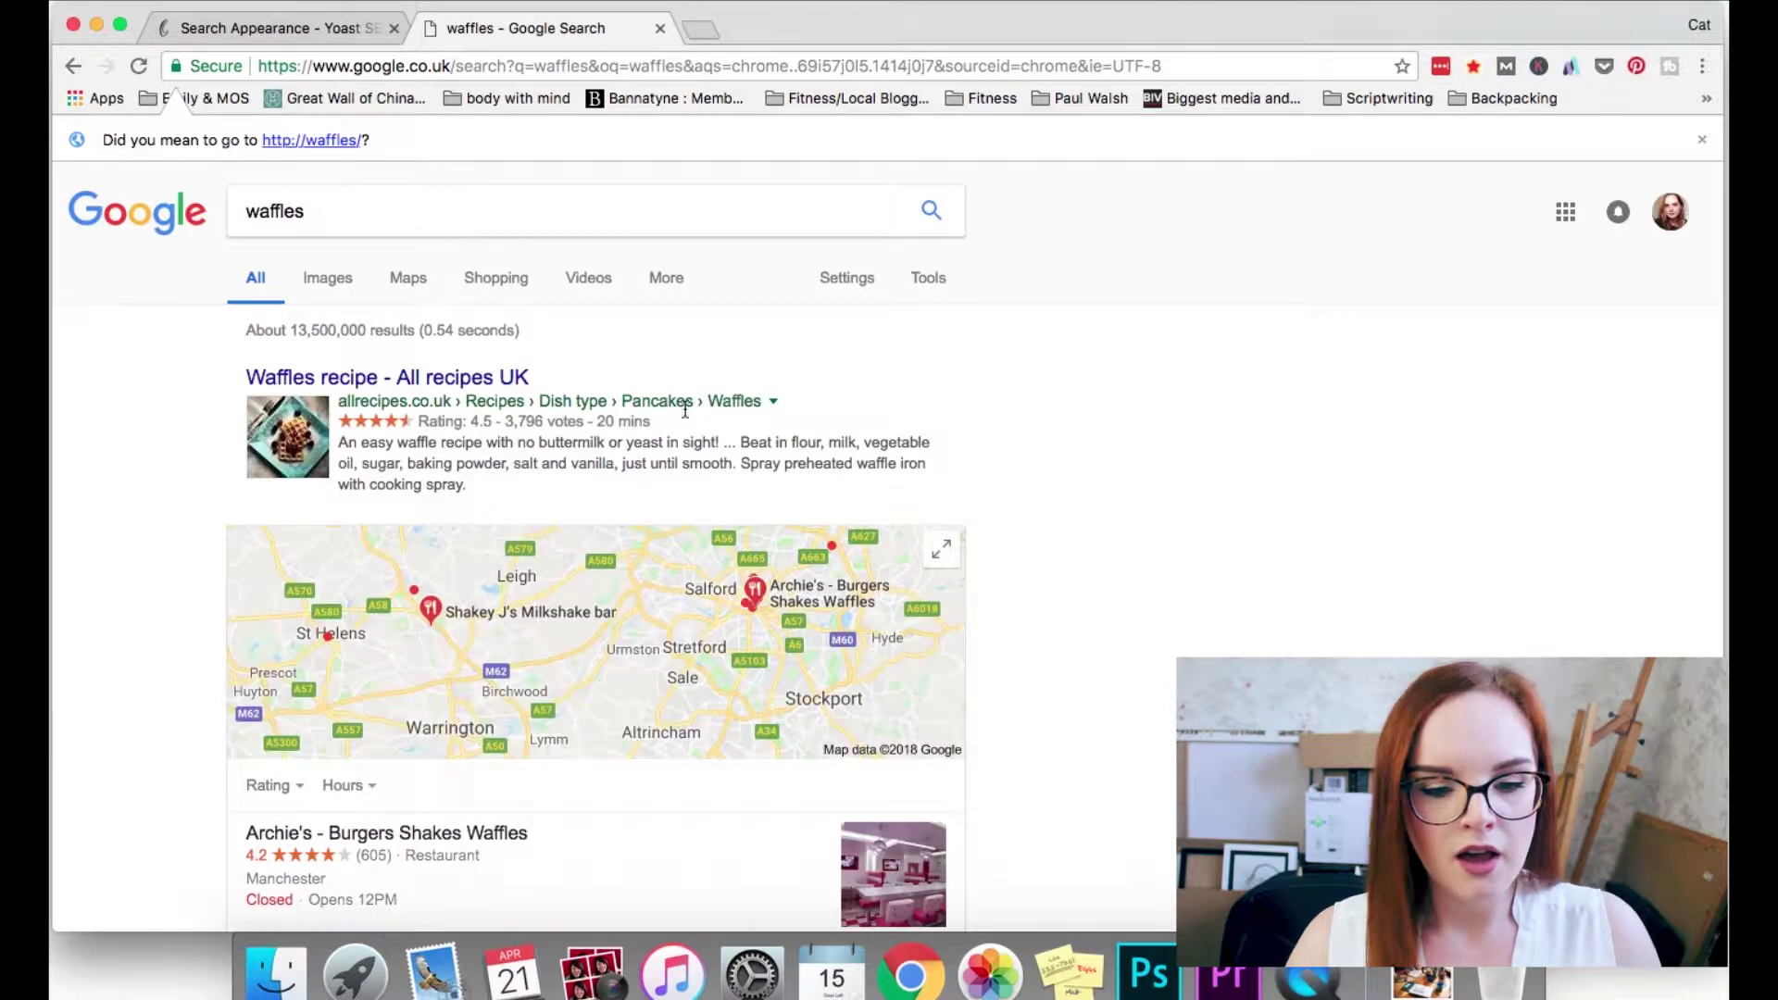
scroll(648, 426, down, 2)
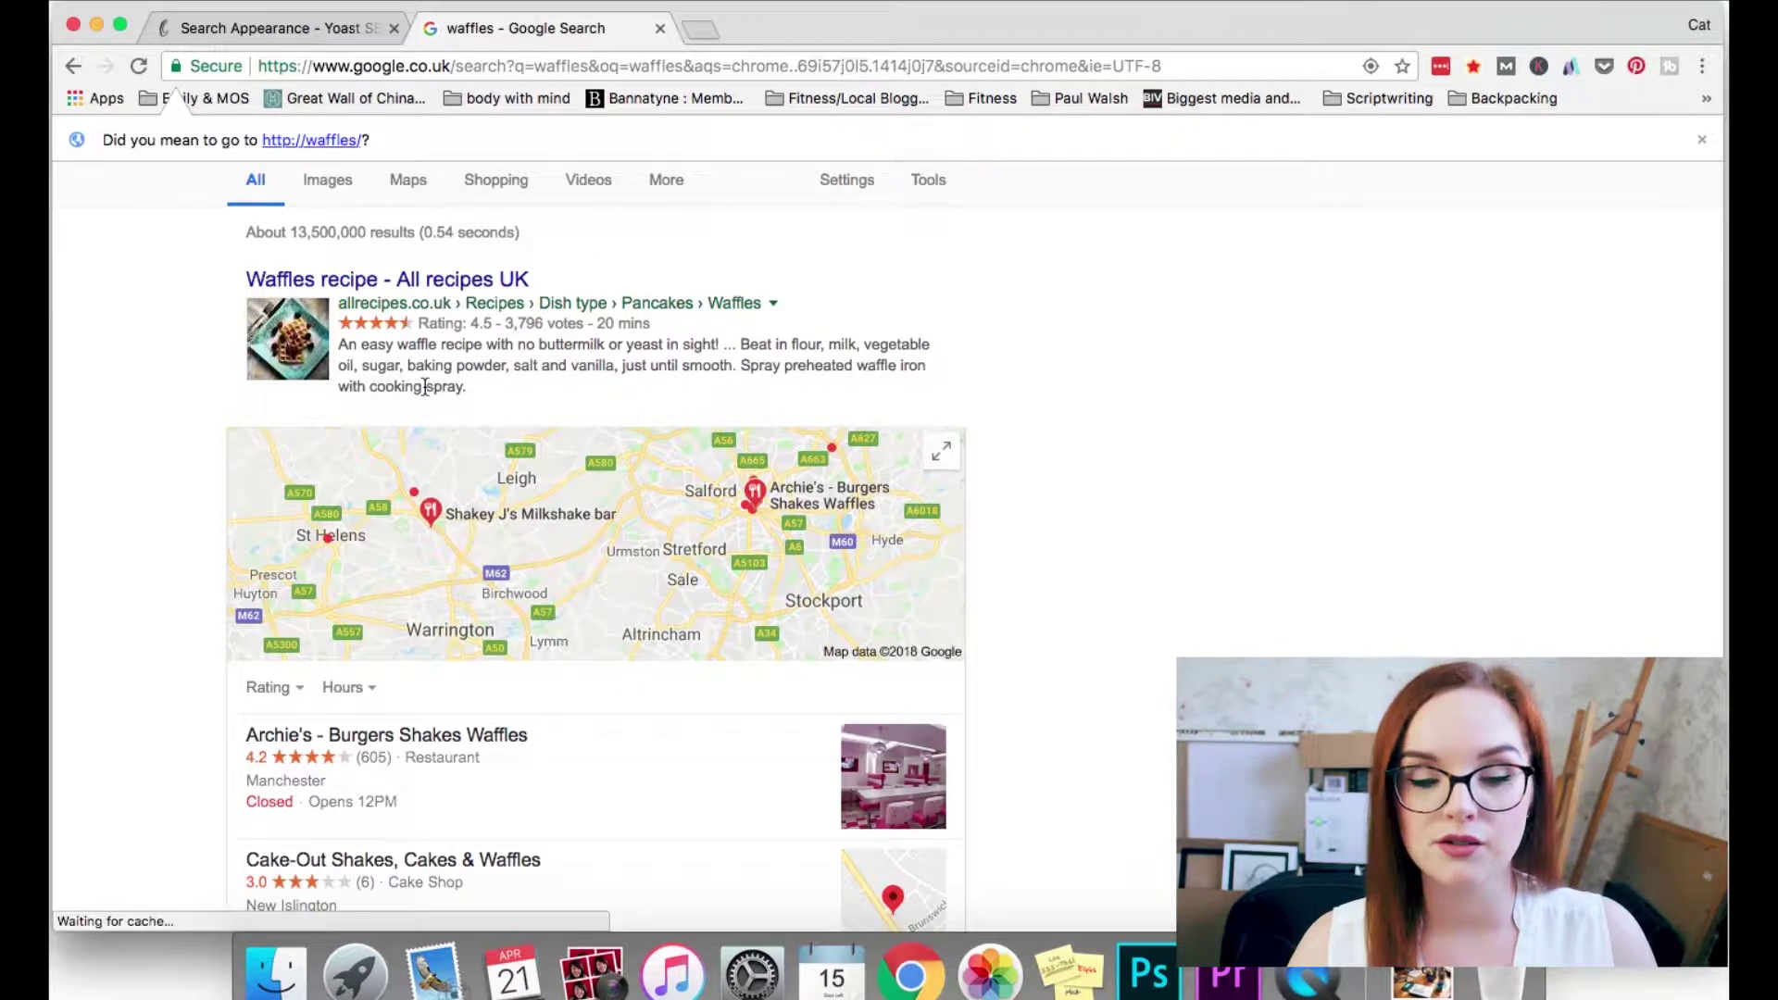
- Return to the Search Appearance settings and compare the homepage meta description with the waffles search results
click(299, 27)
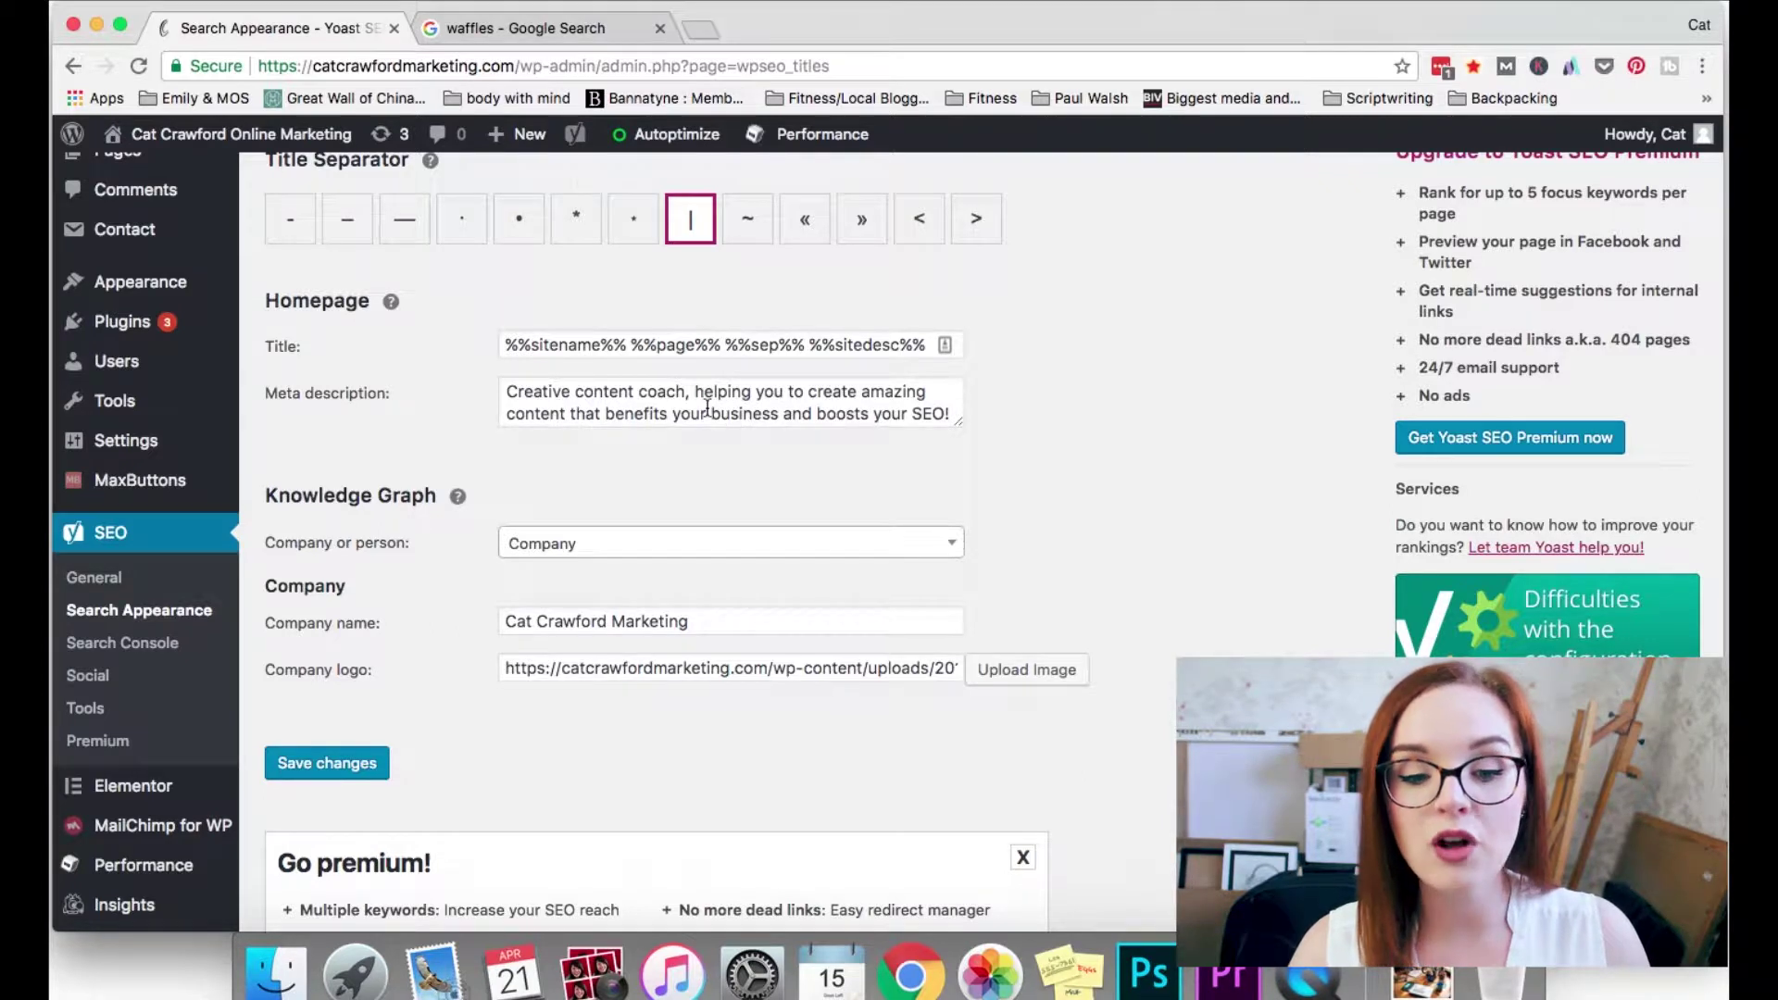
click(621, 408)
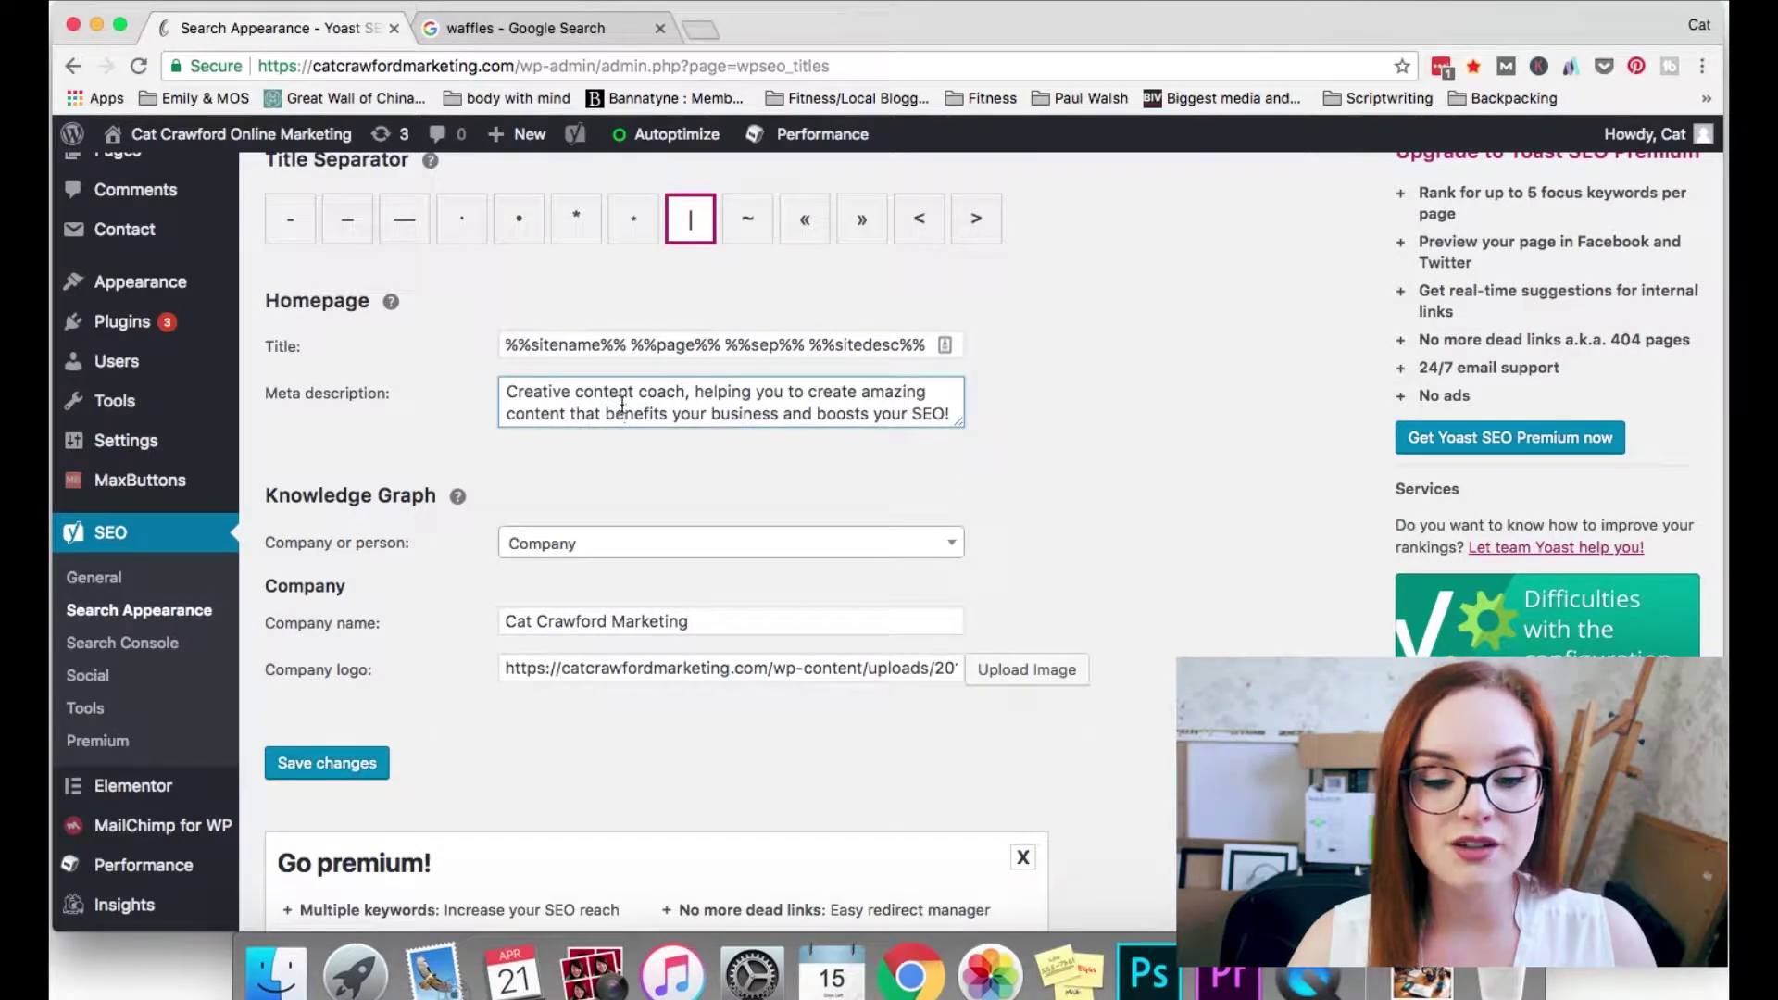
click(757, 397)
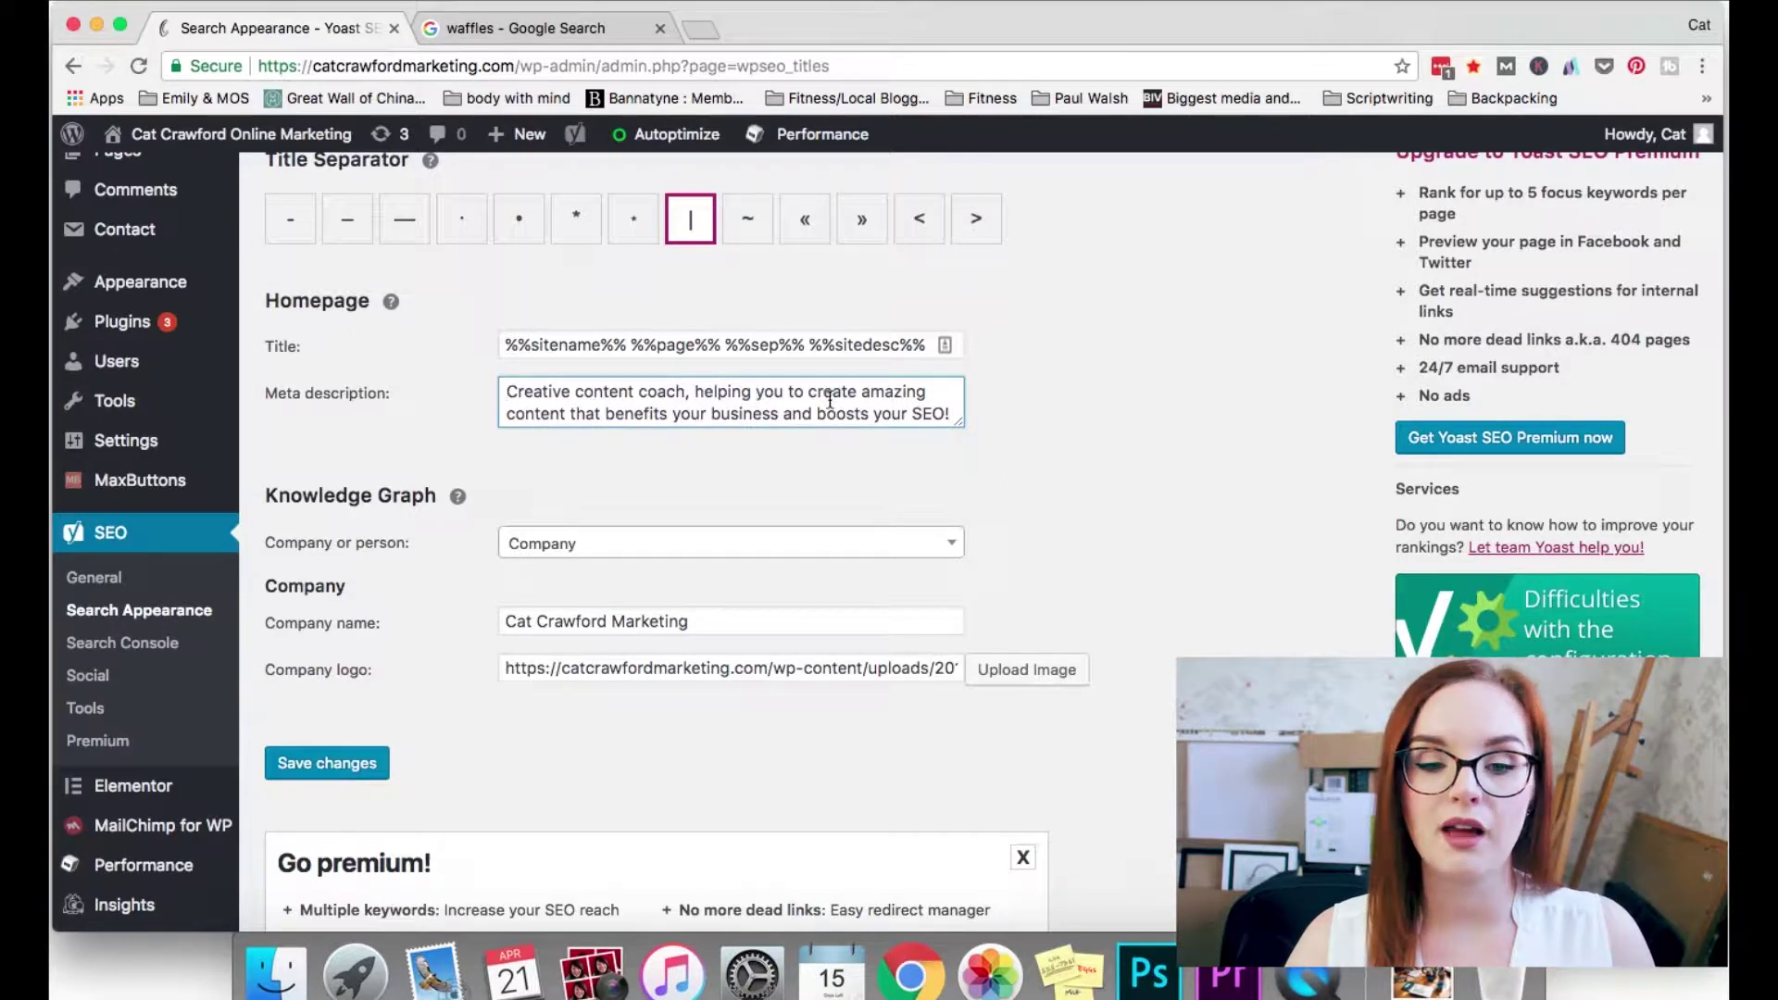
click(555, 33)
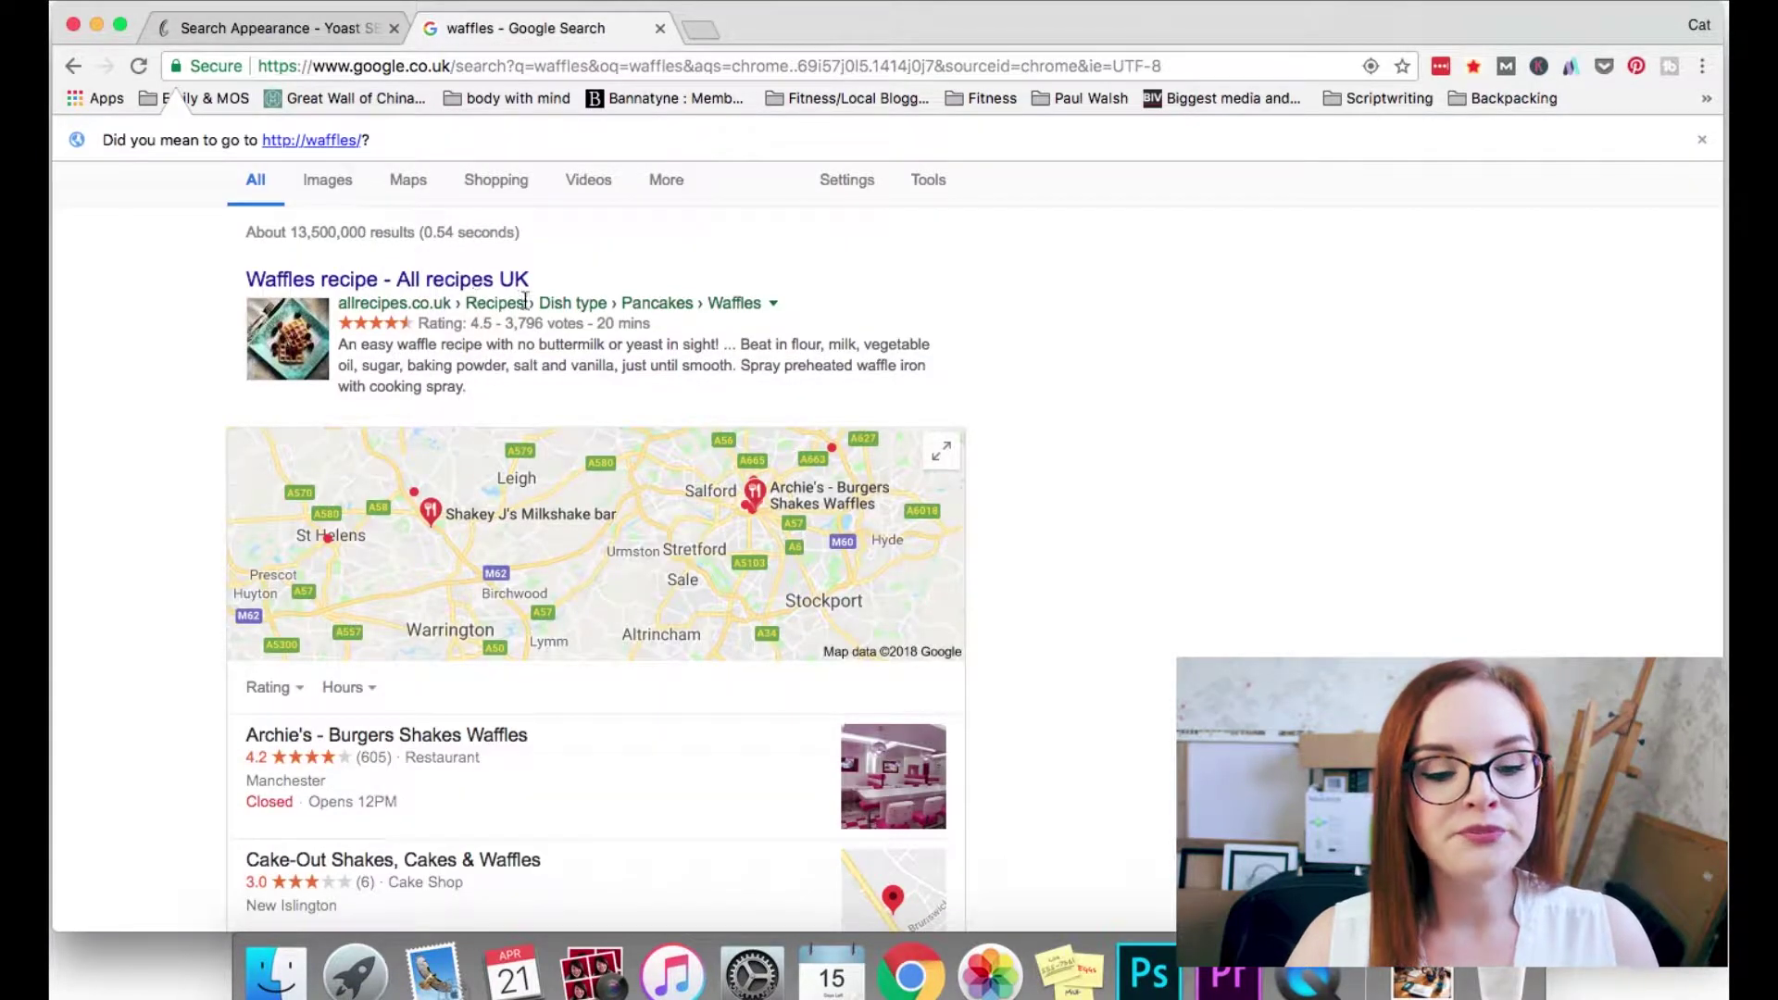
- Go back to the Search Appearance settings and view the Company or person choices under Knowledge Graph, keeping Company
click(226, 32)
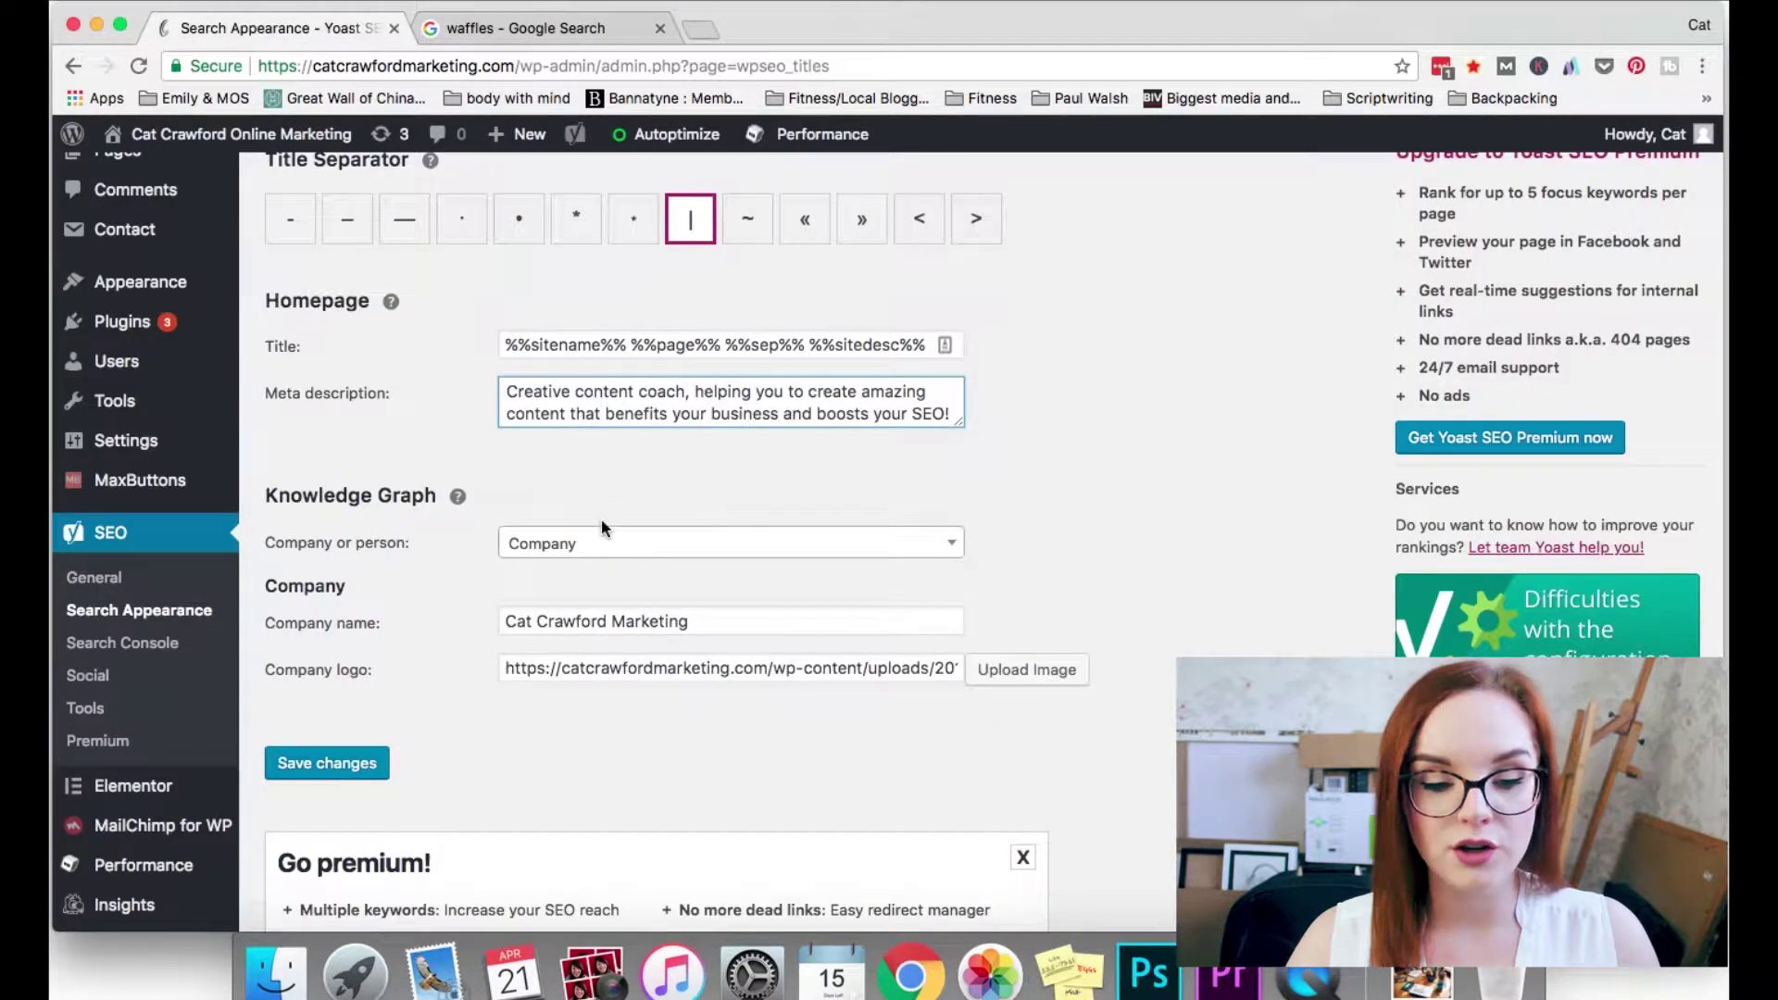
click(583, 547)
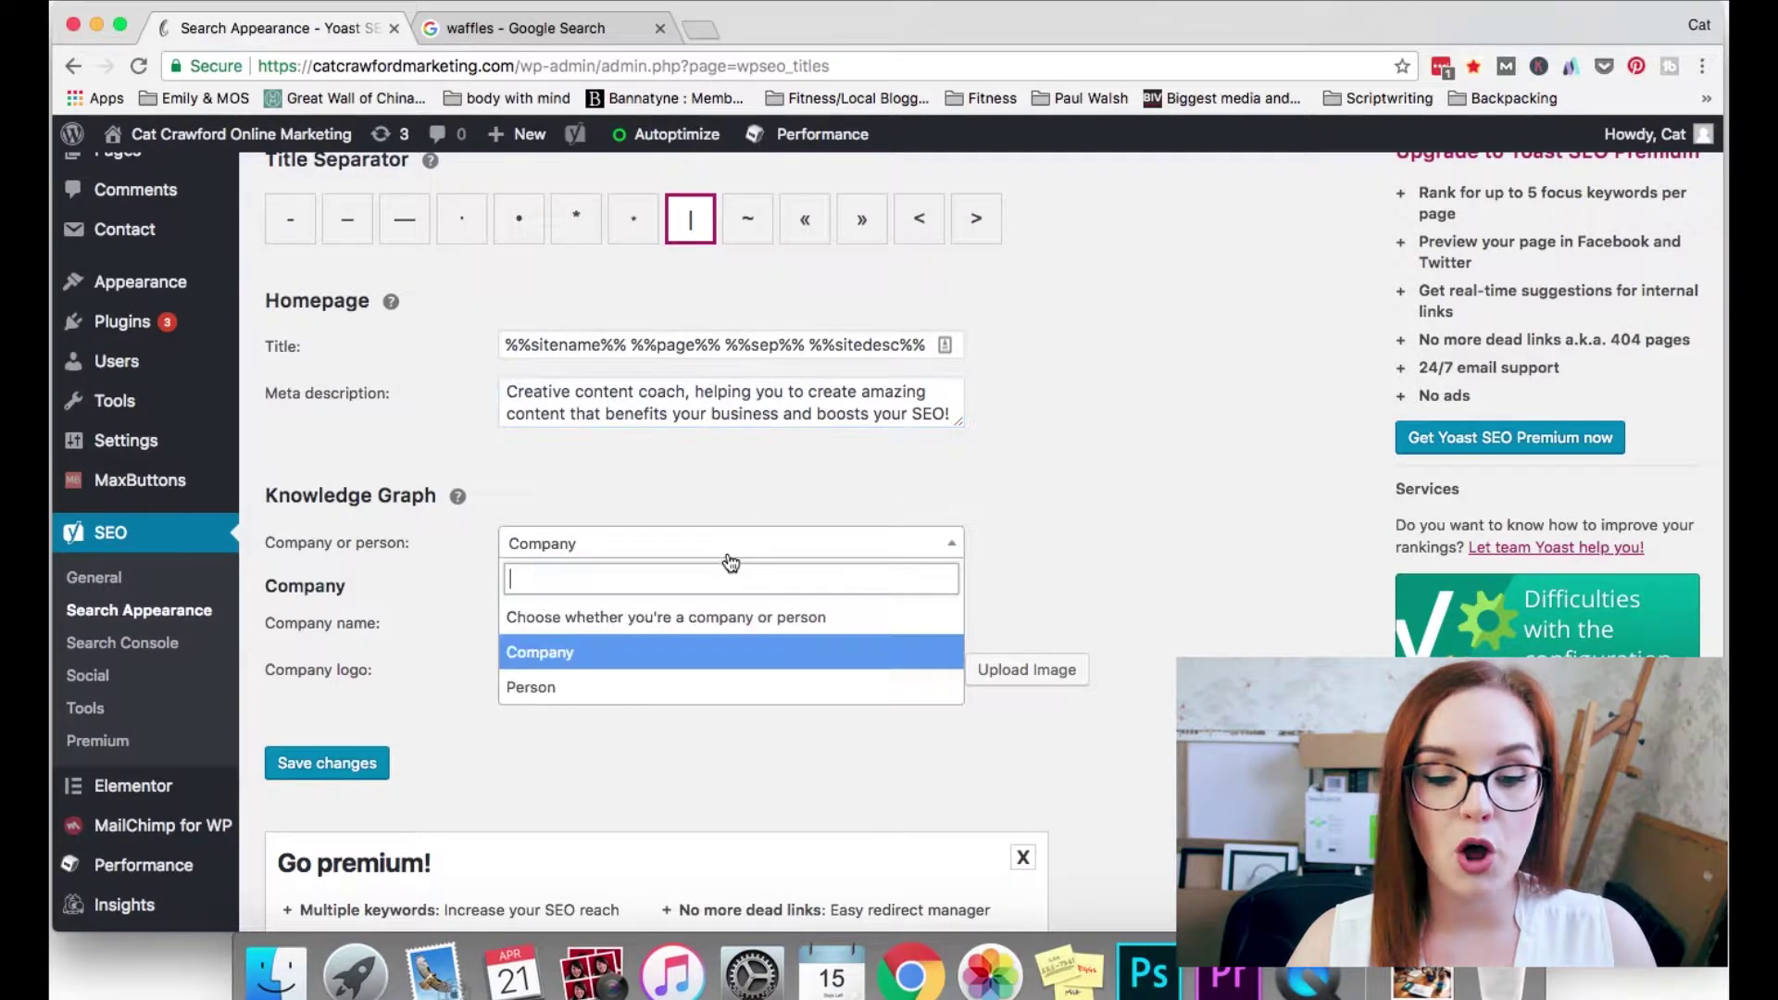
click(622, 546)
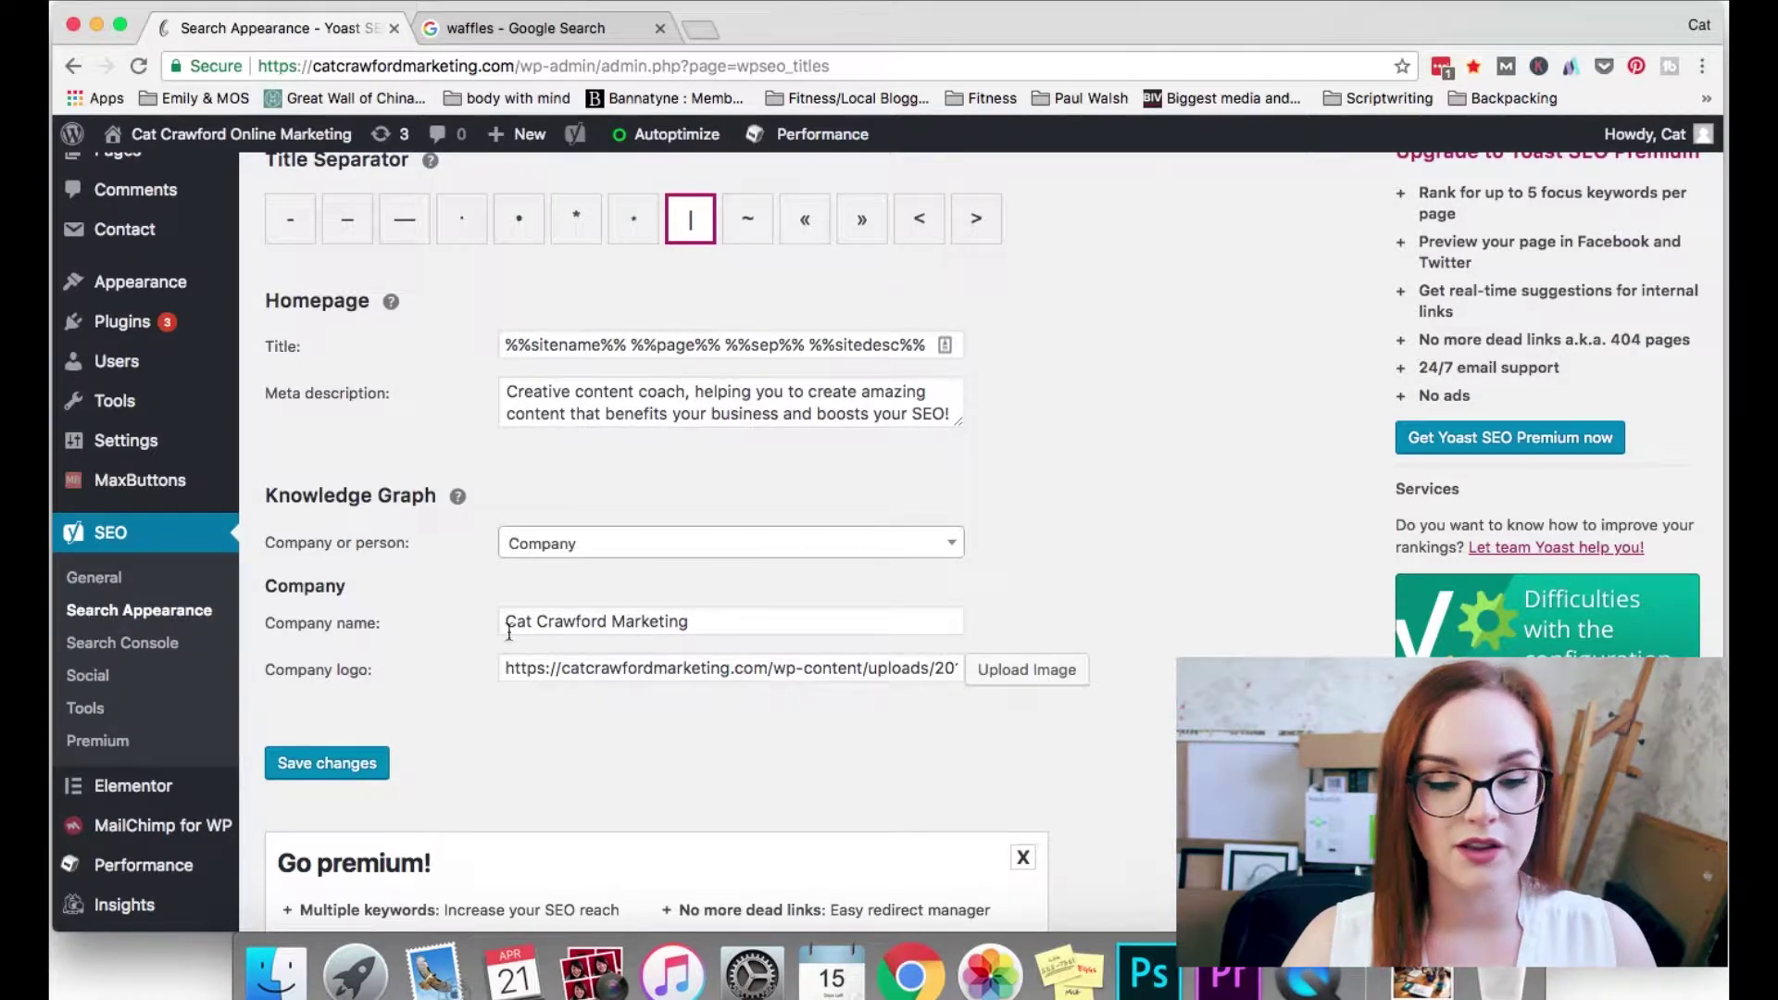
- Review the Content Types search settings for posts and pages, and return to the General search appearance settings
scroll(488, 576, up, 5)
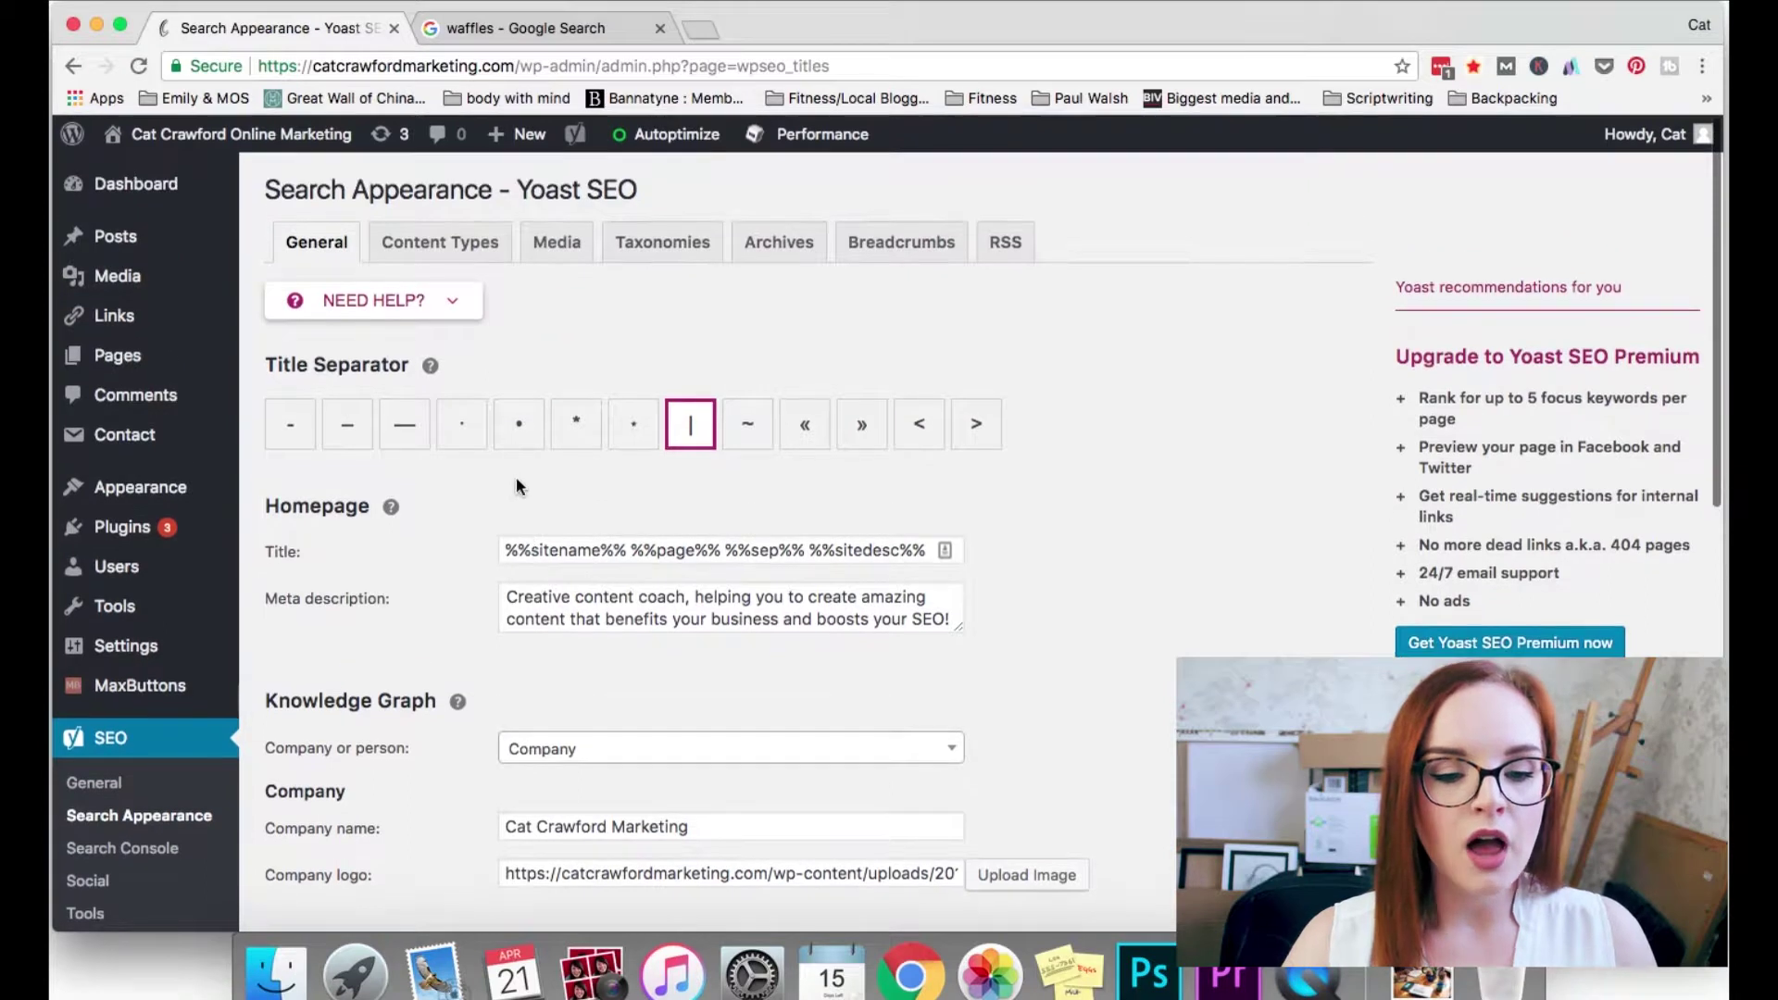
click(442, 242)
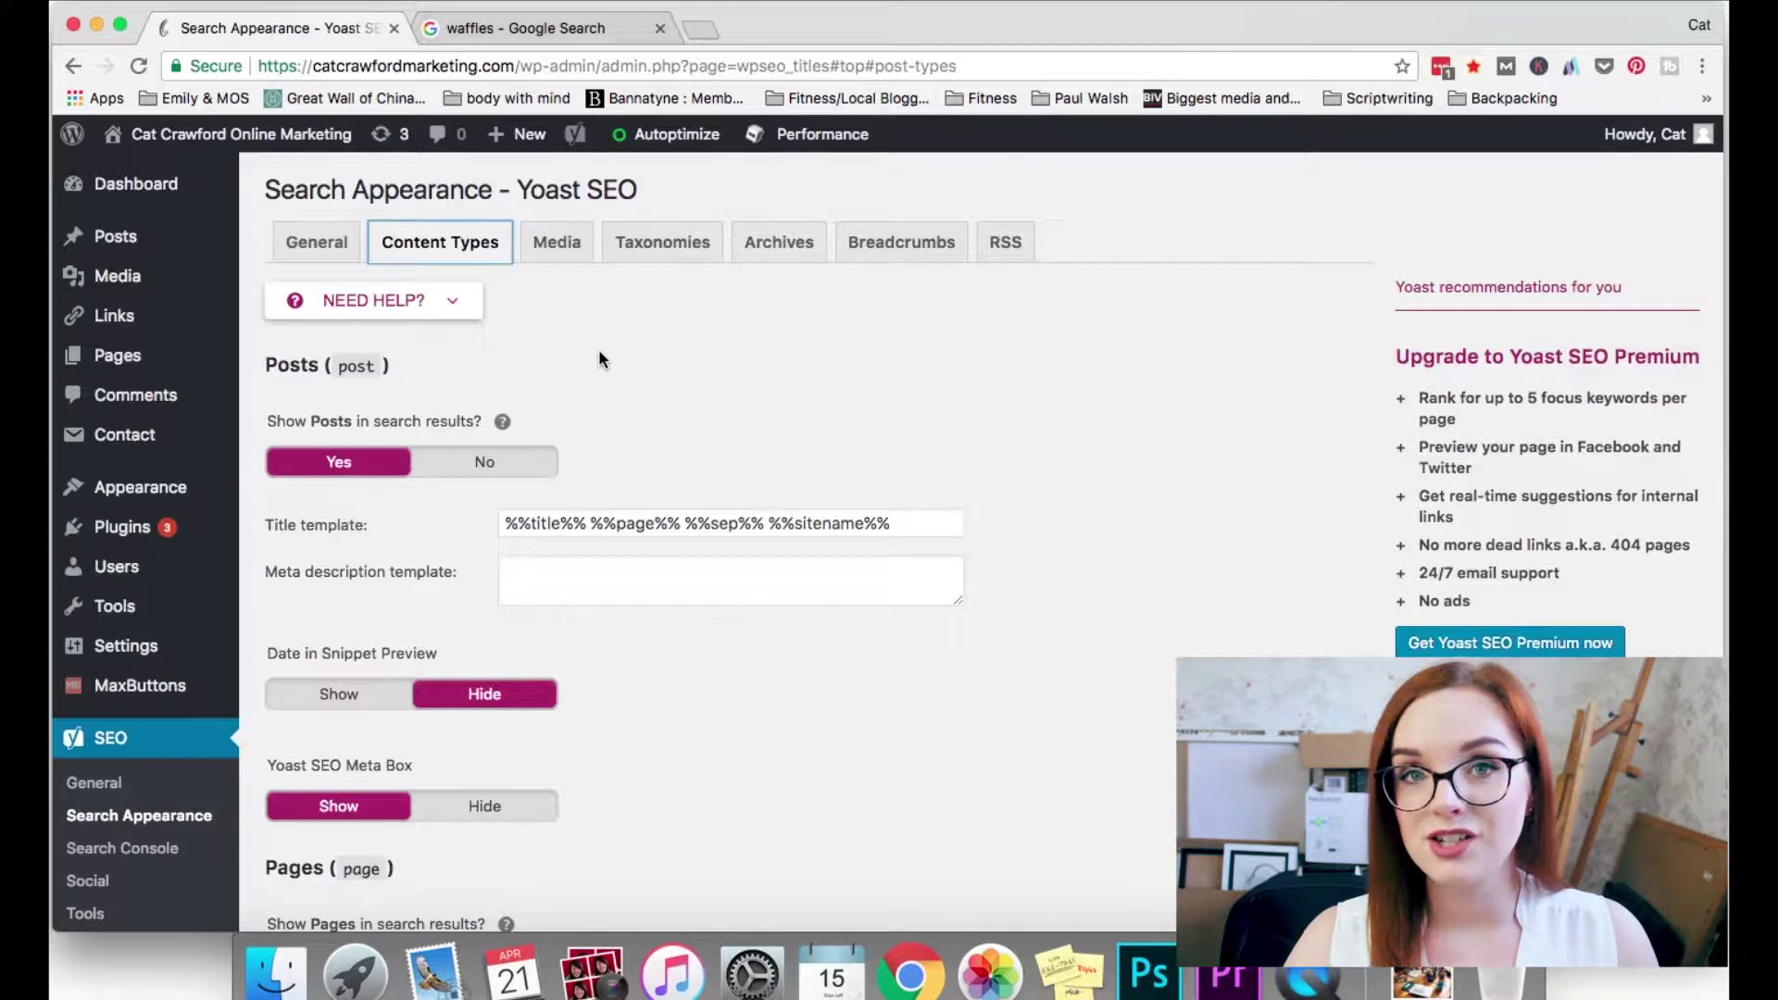
scroll(598, 393, down, 2)
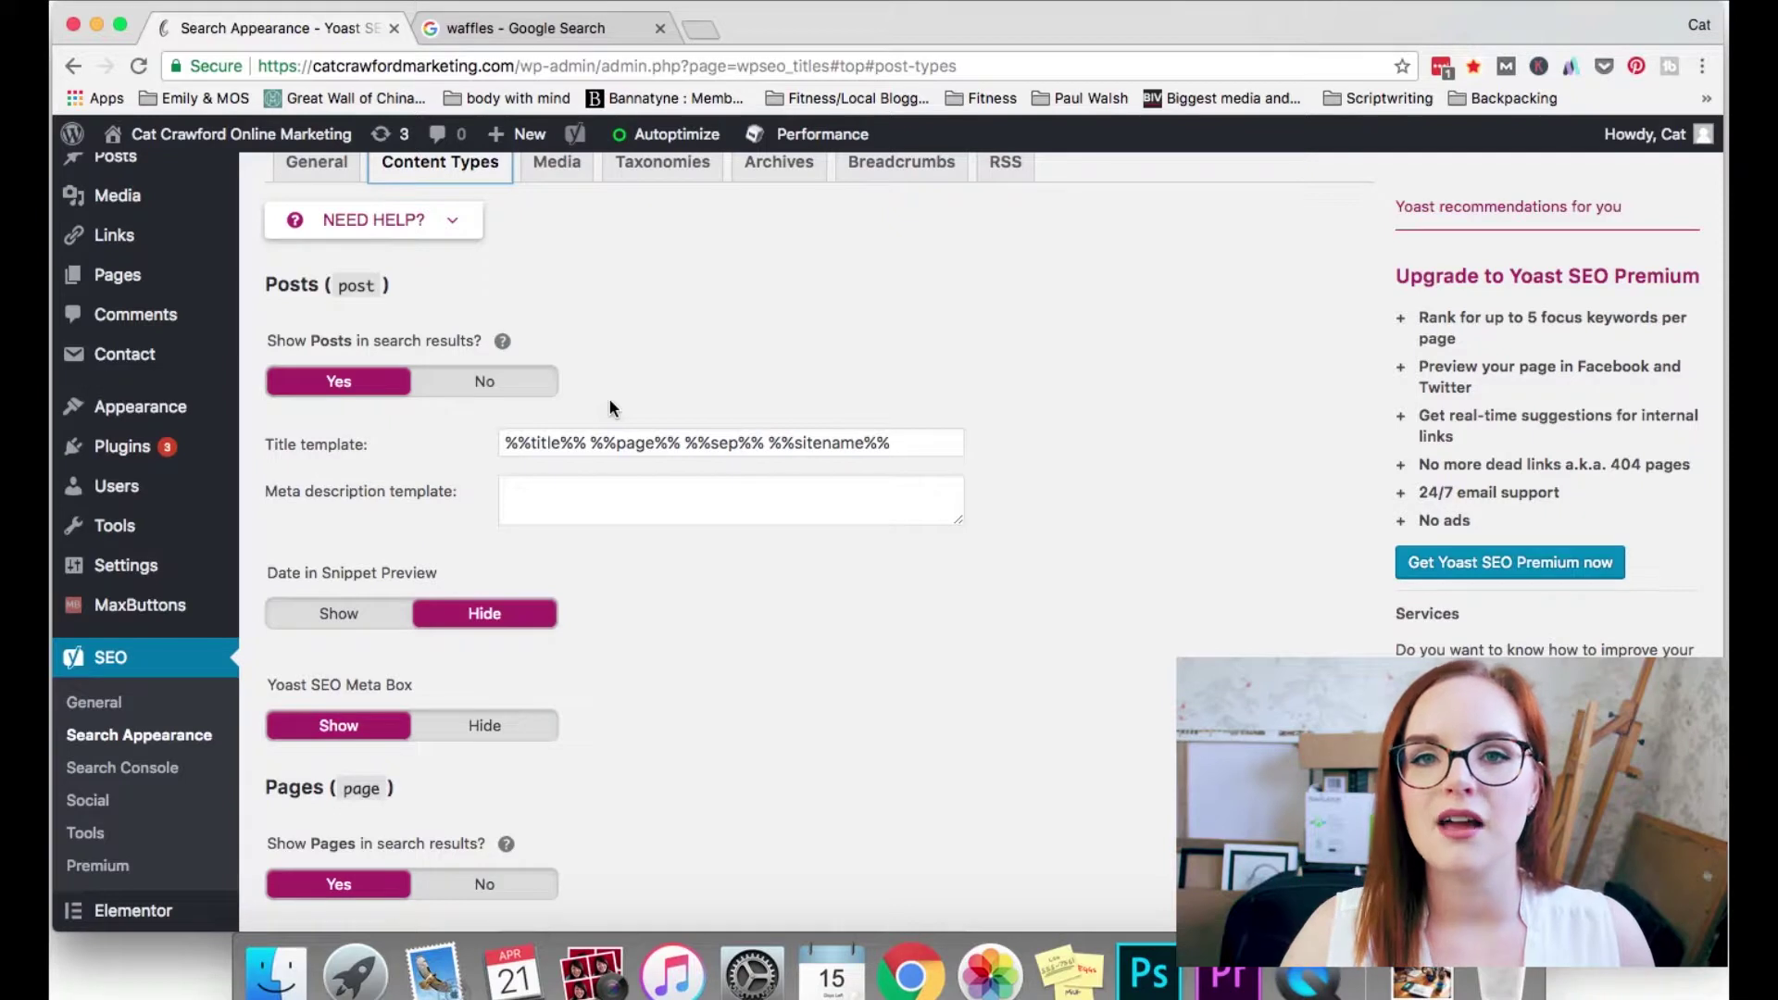
click(322, 173)
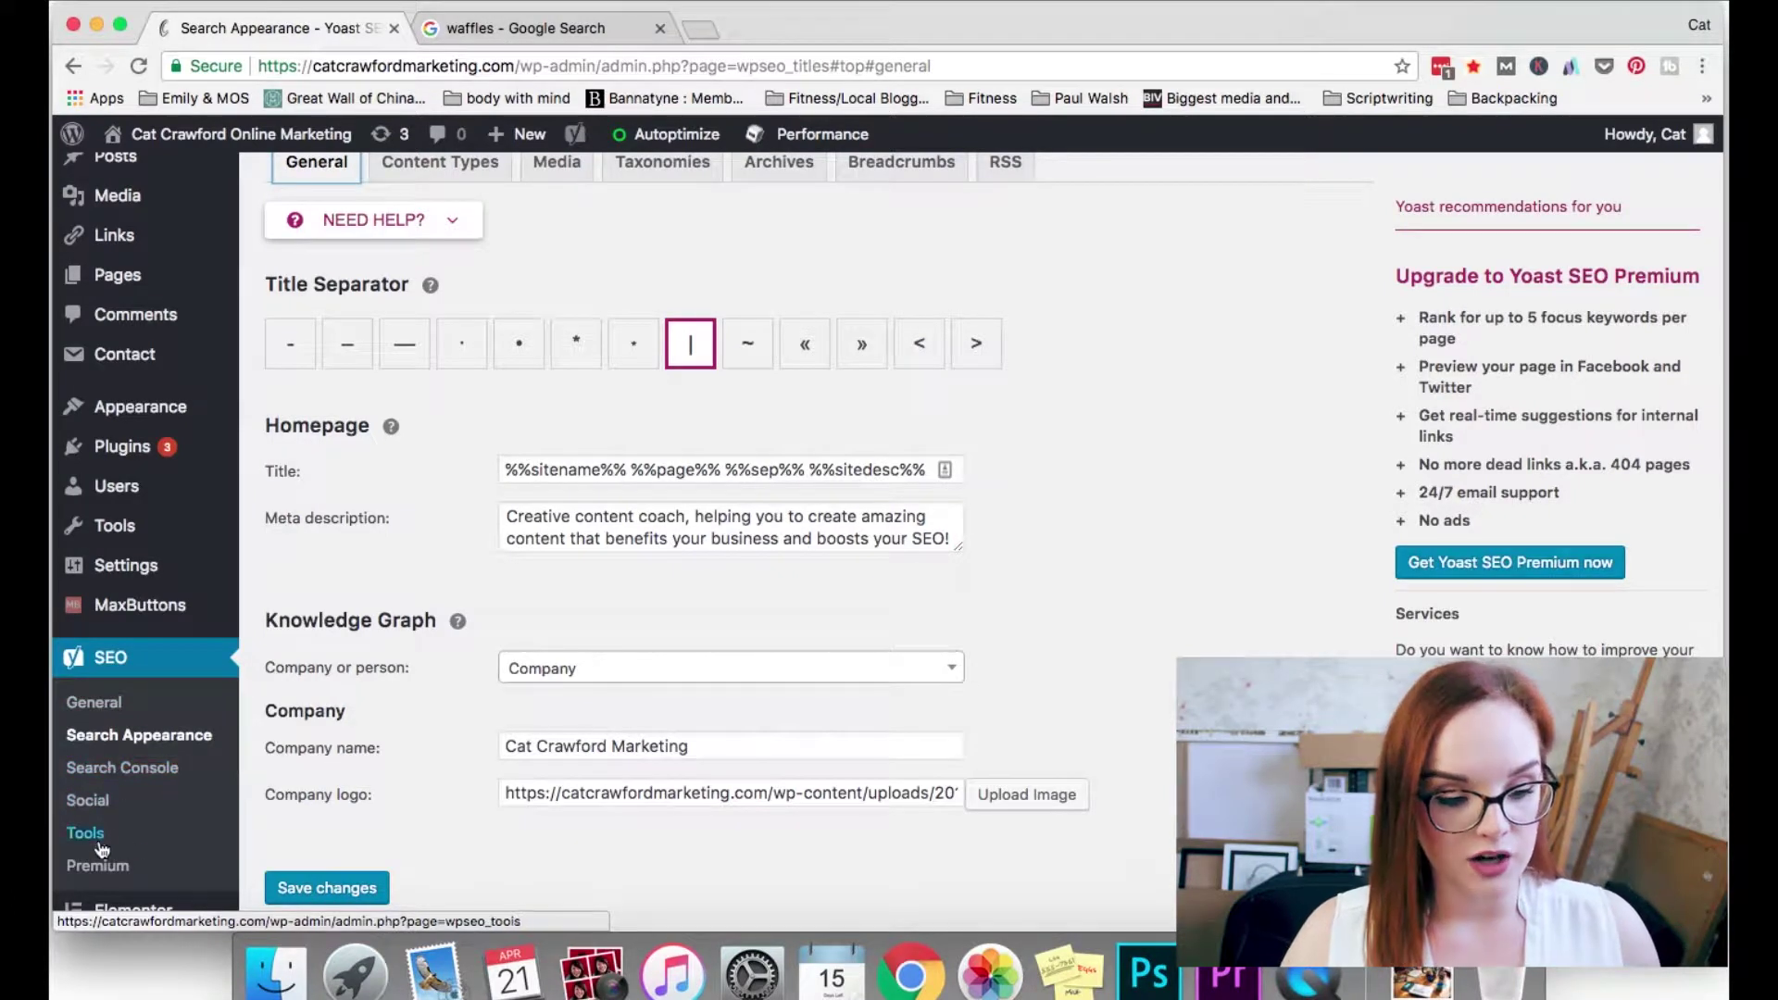
- Open Yoast's Social settings and review the profile fields and the Facebook Open Graph, frontpage and default image options
click(87, 808)
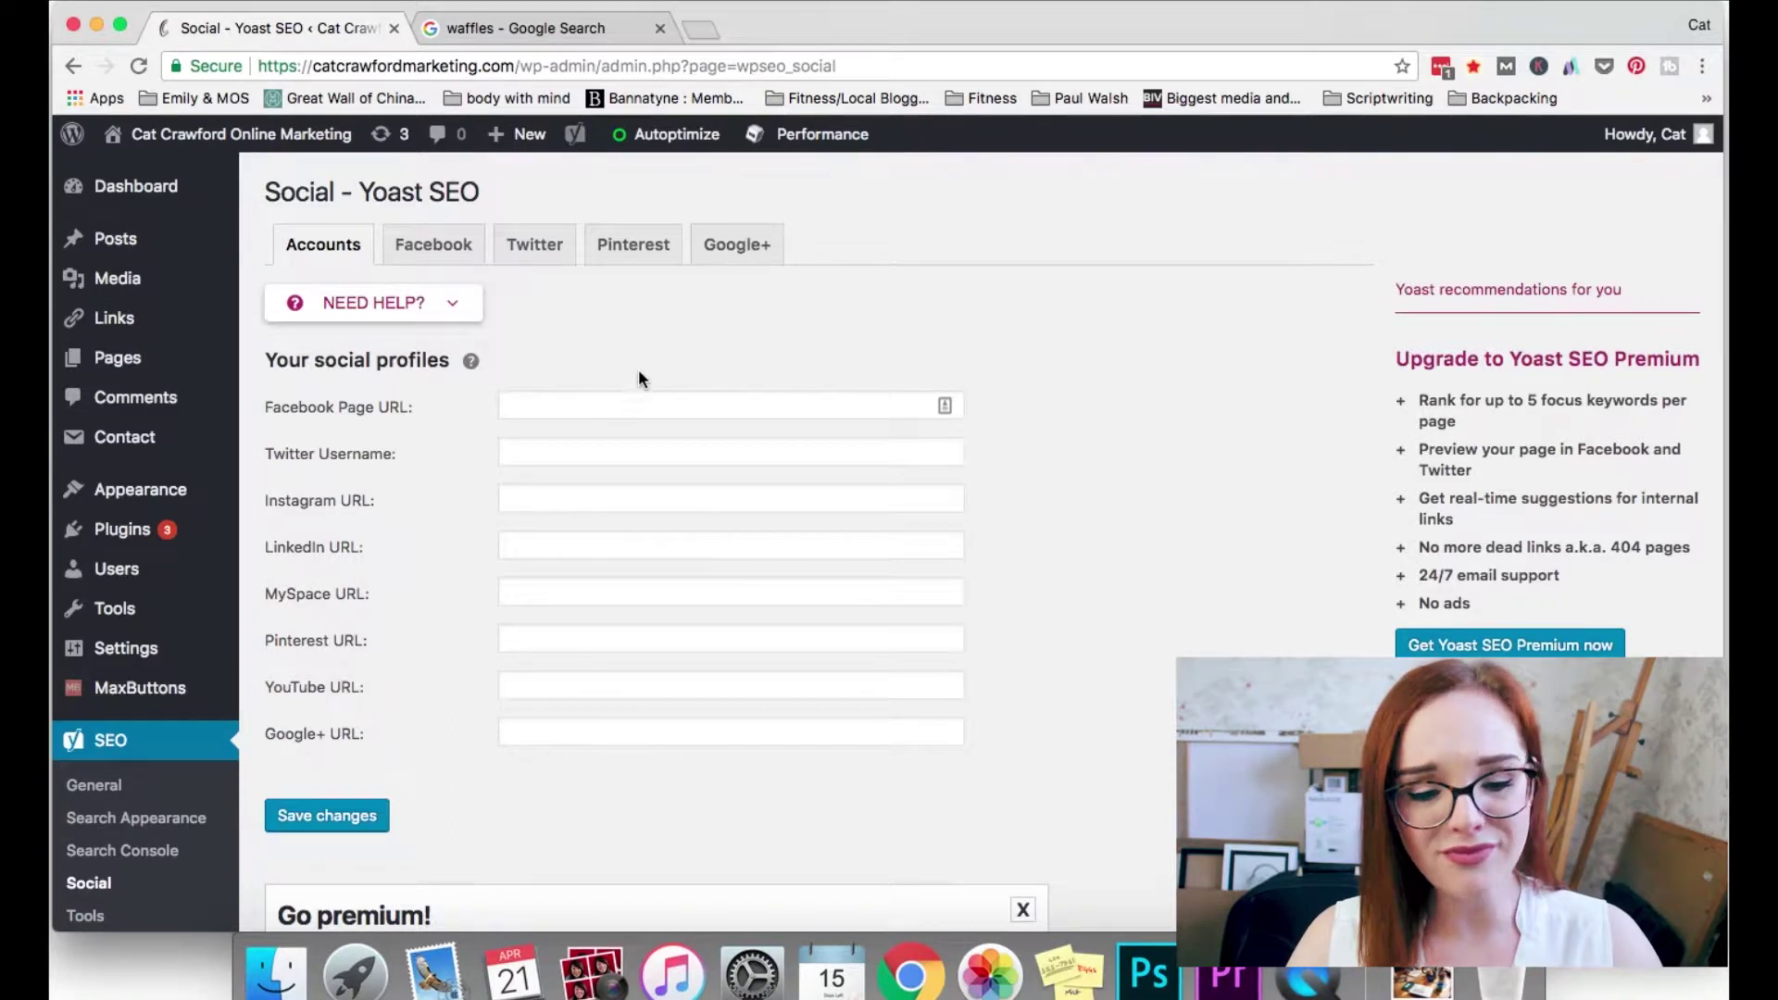
click(435, 243)
scroll(611, 417, down, 2)
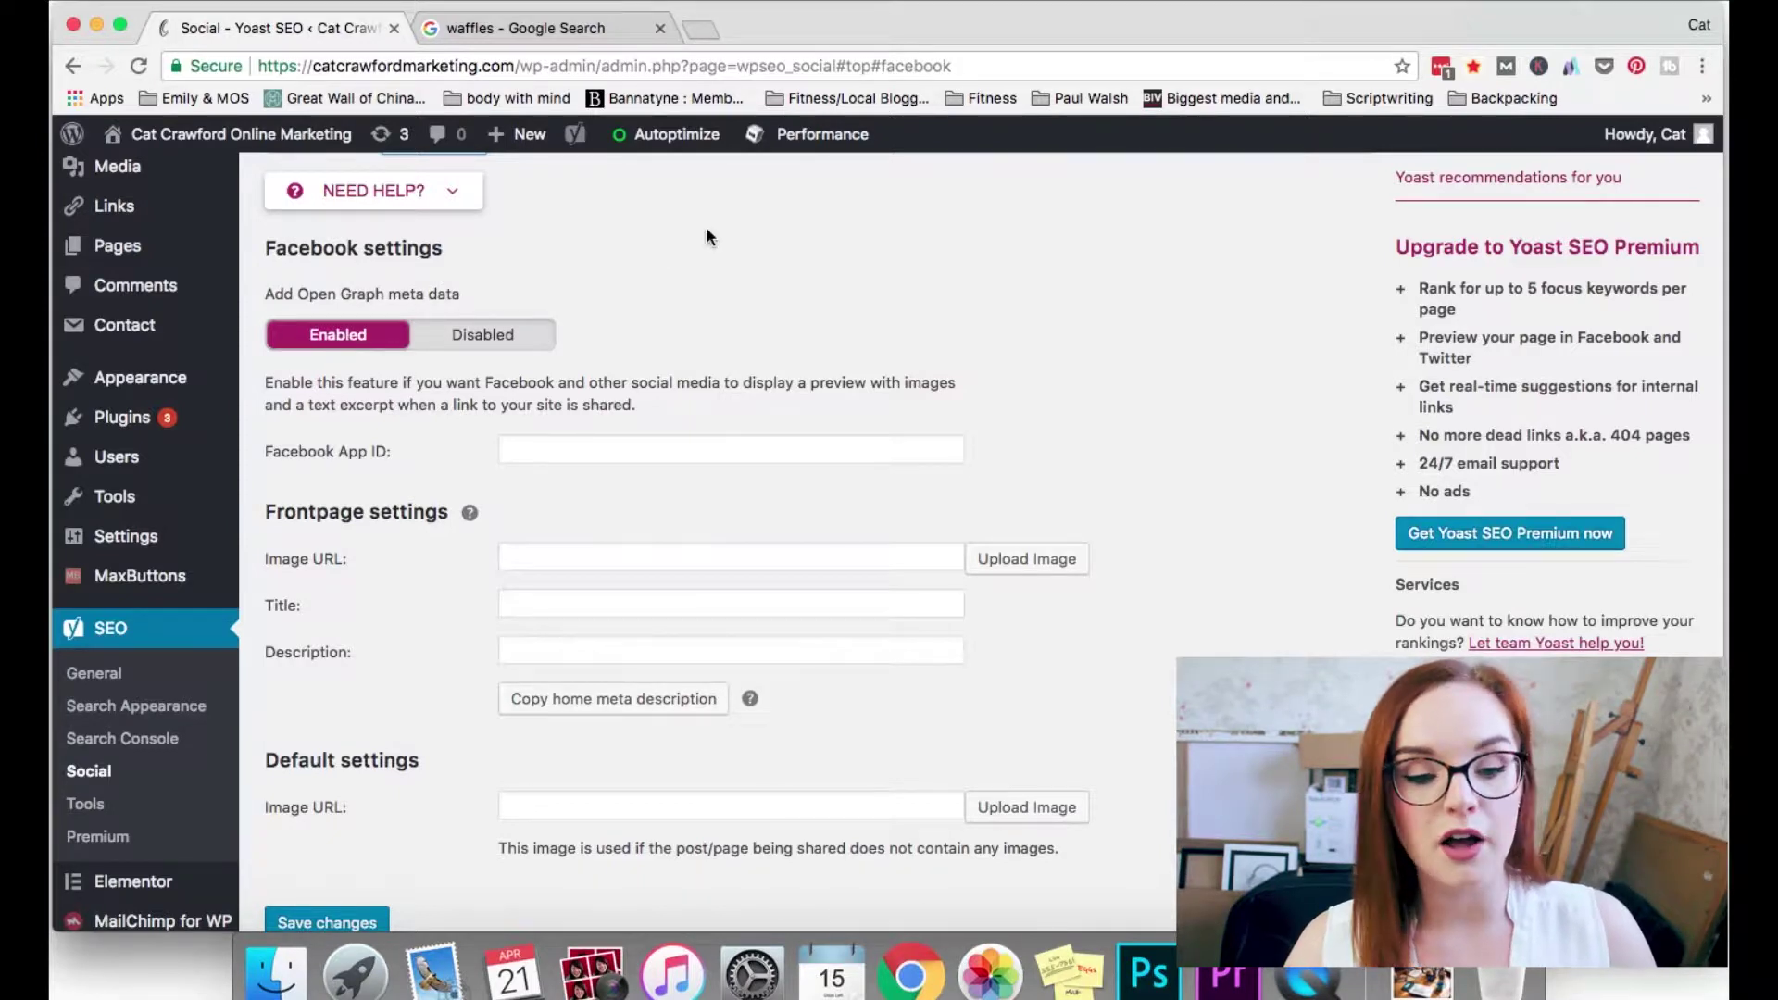
scroll(804, 260, down, 1)
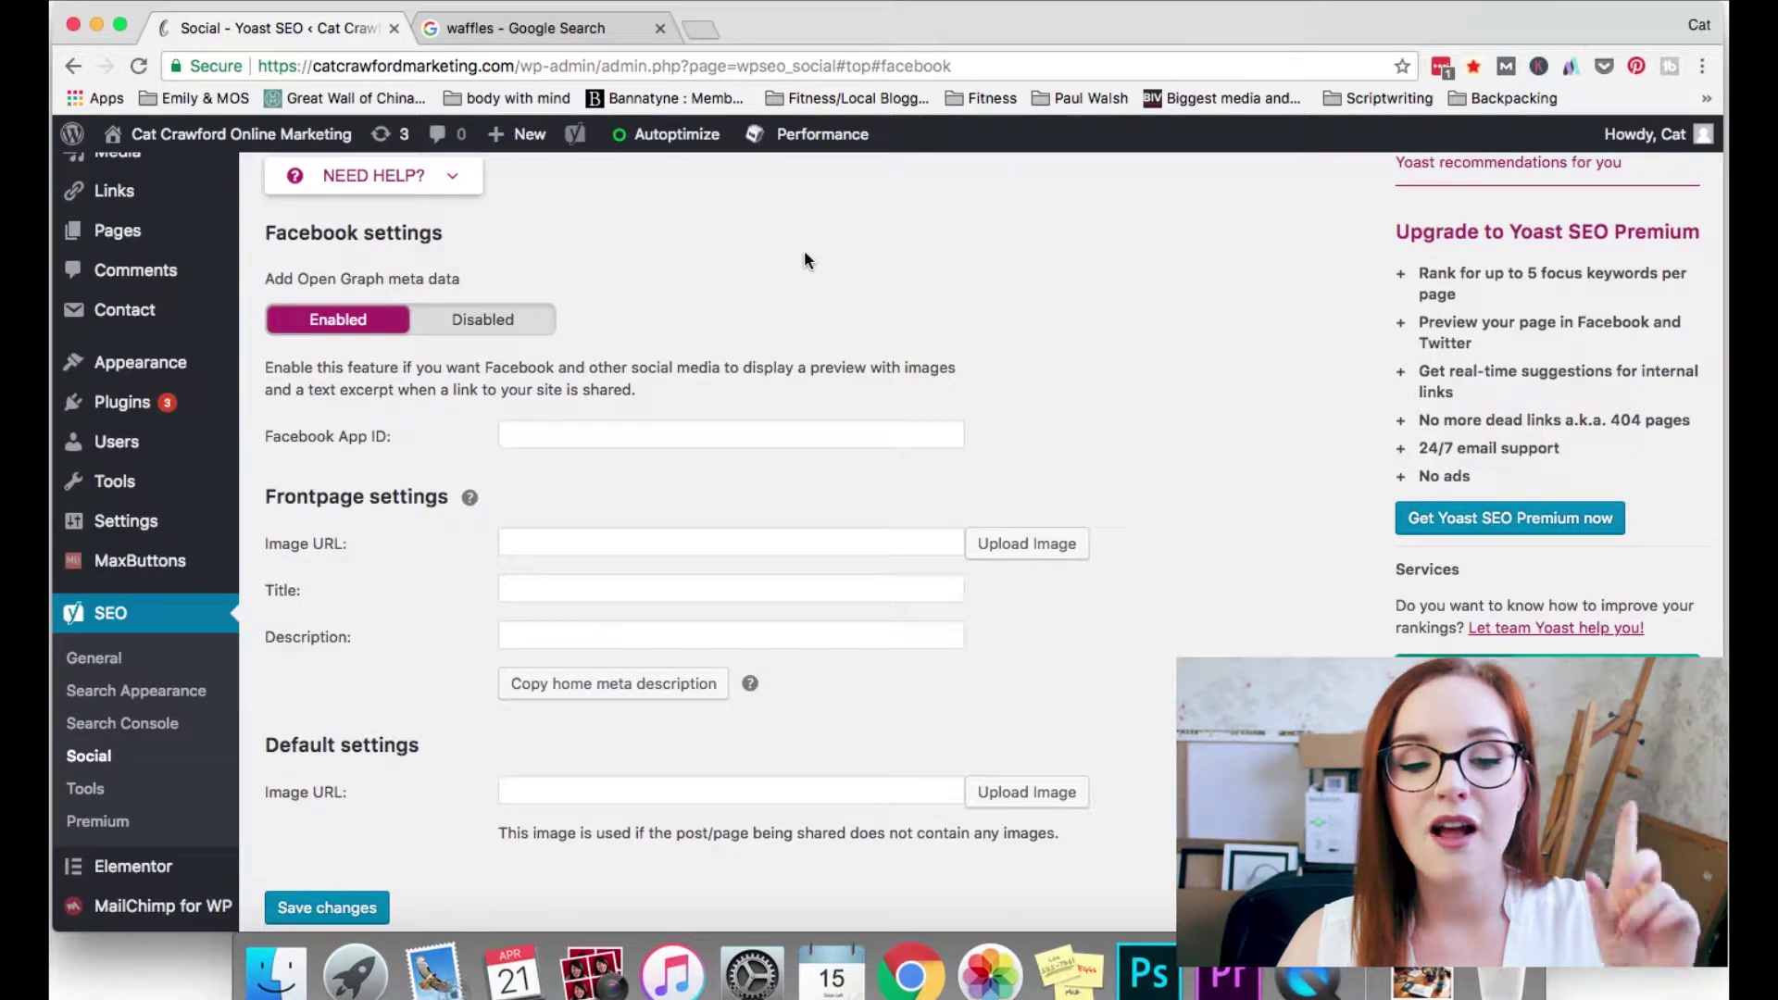
scroll(781, 311, down, 3)
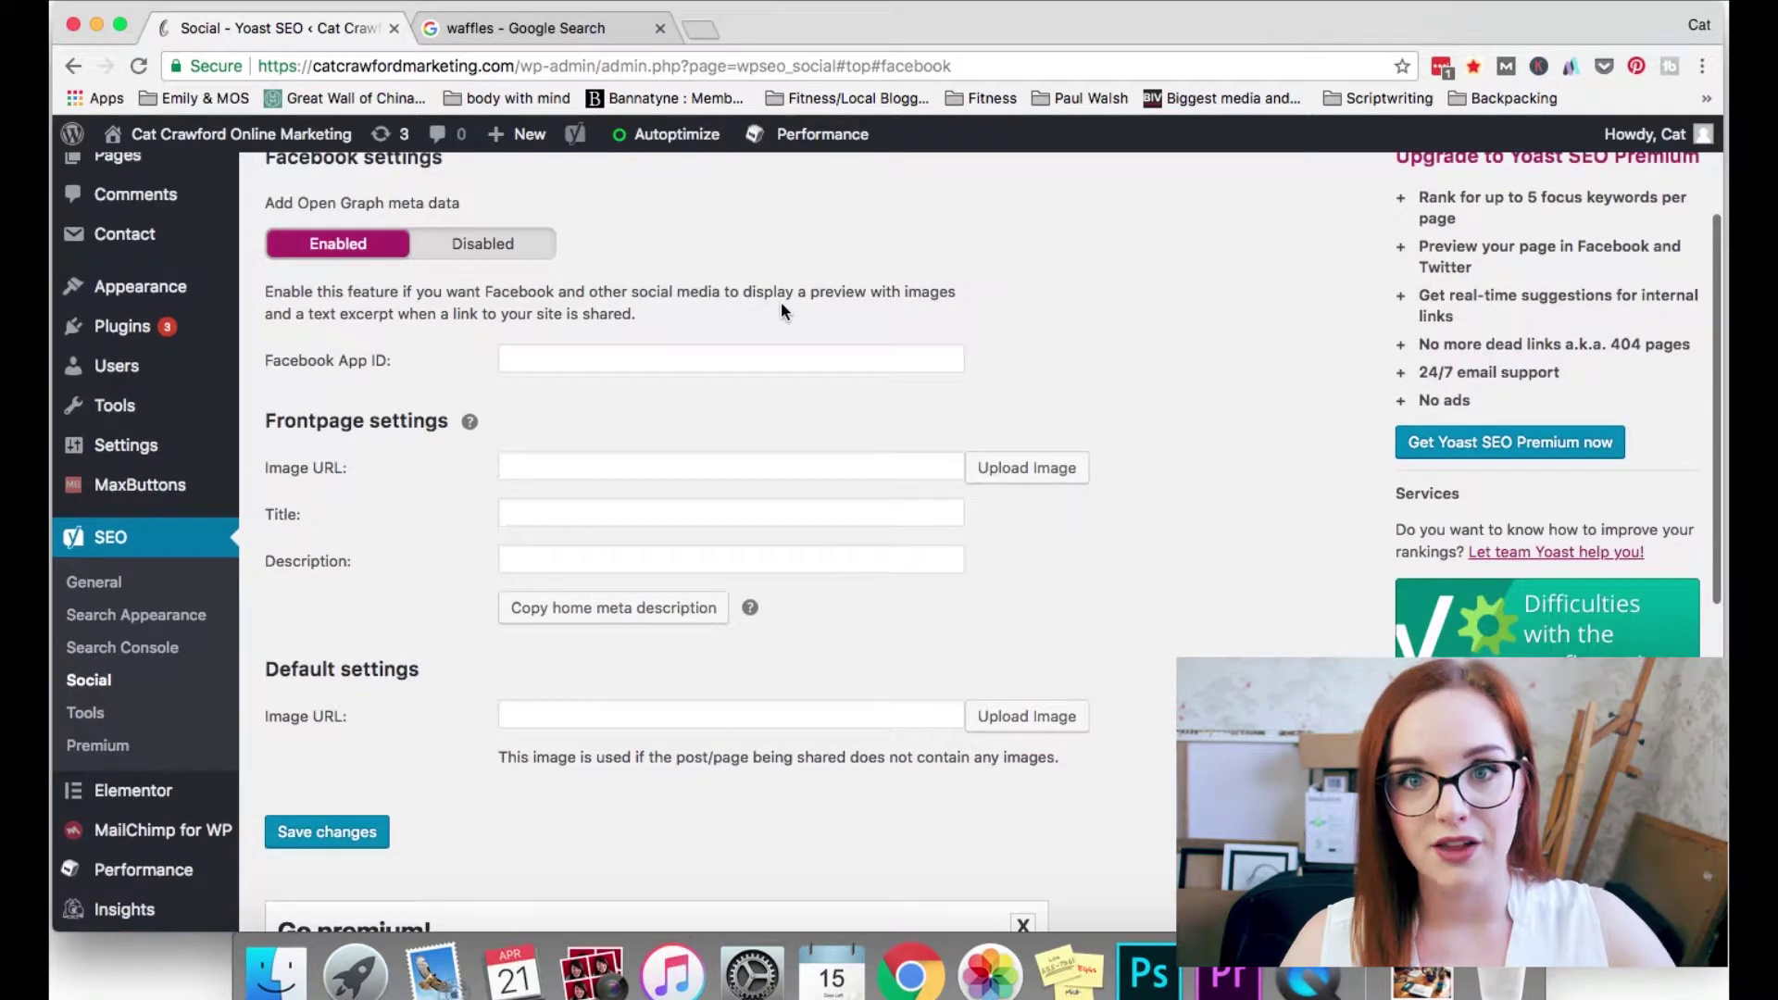
scroll(560, 420, up, 3)
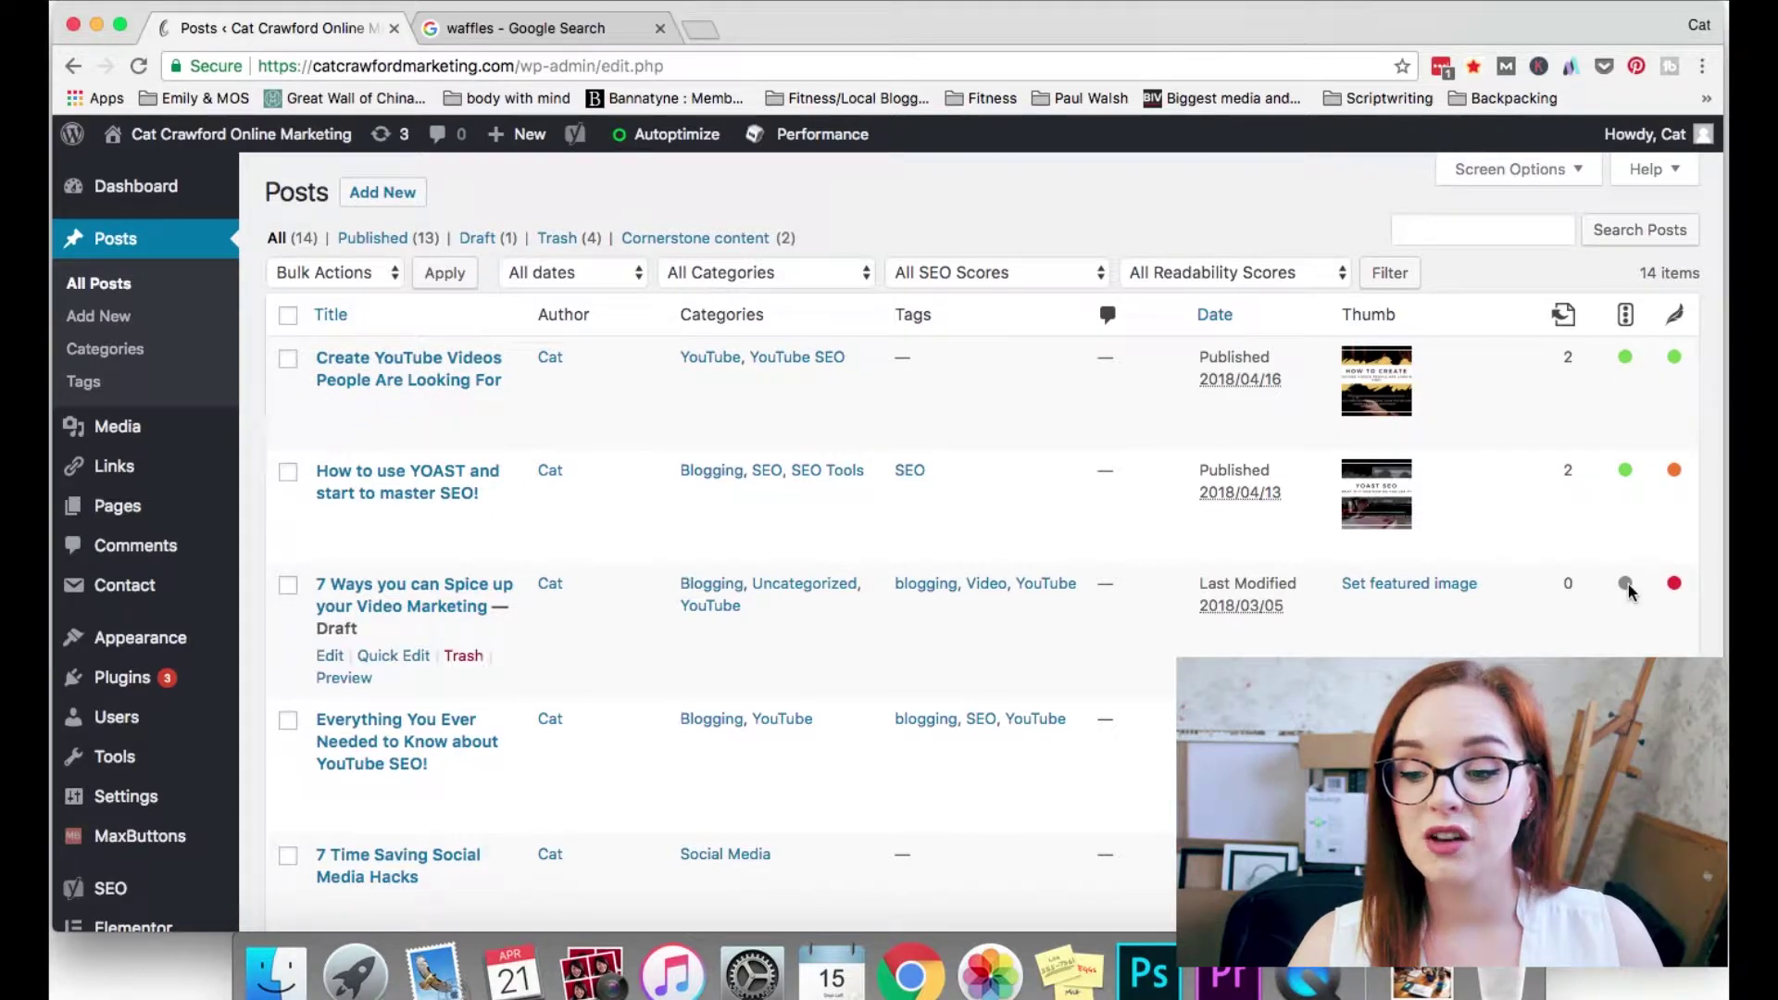
- Open the post "Create YouTube Videos People Are Looking For" for editing and go to its Yoast SEO section below the content
mouse_move(1630, 591)
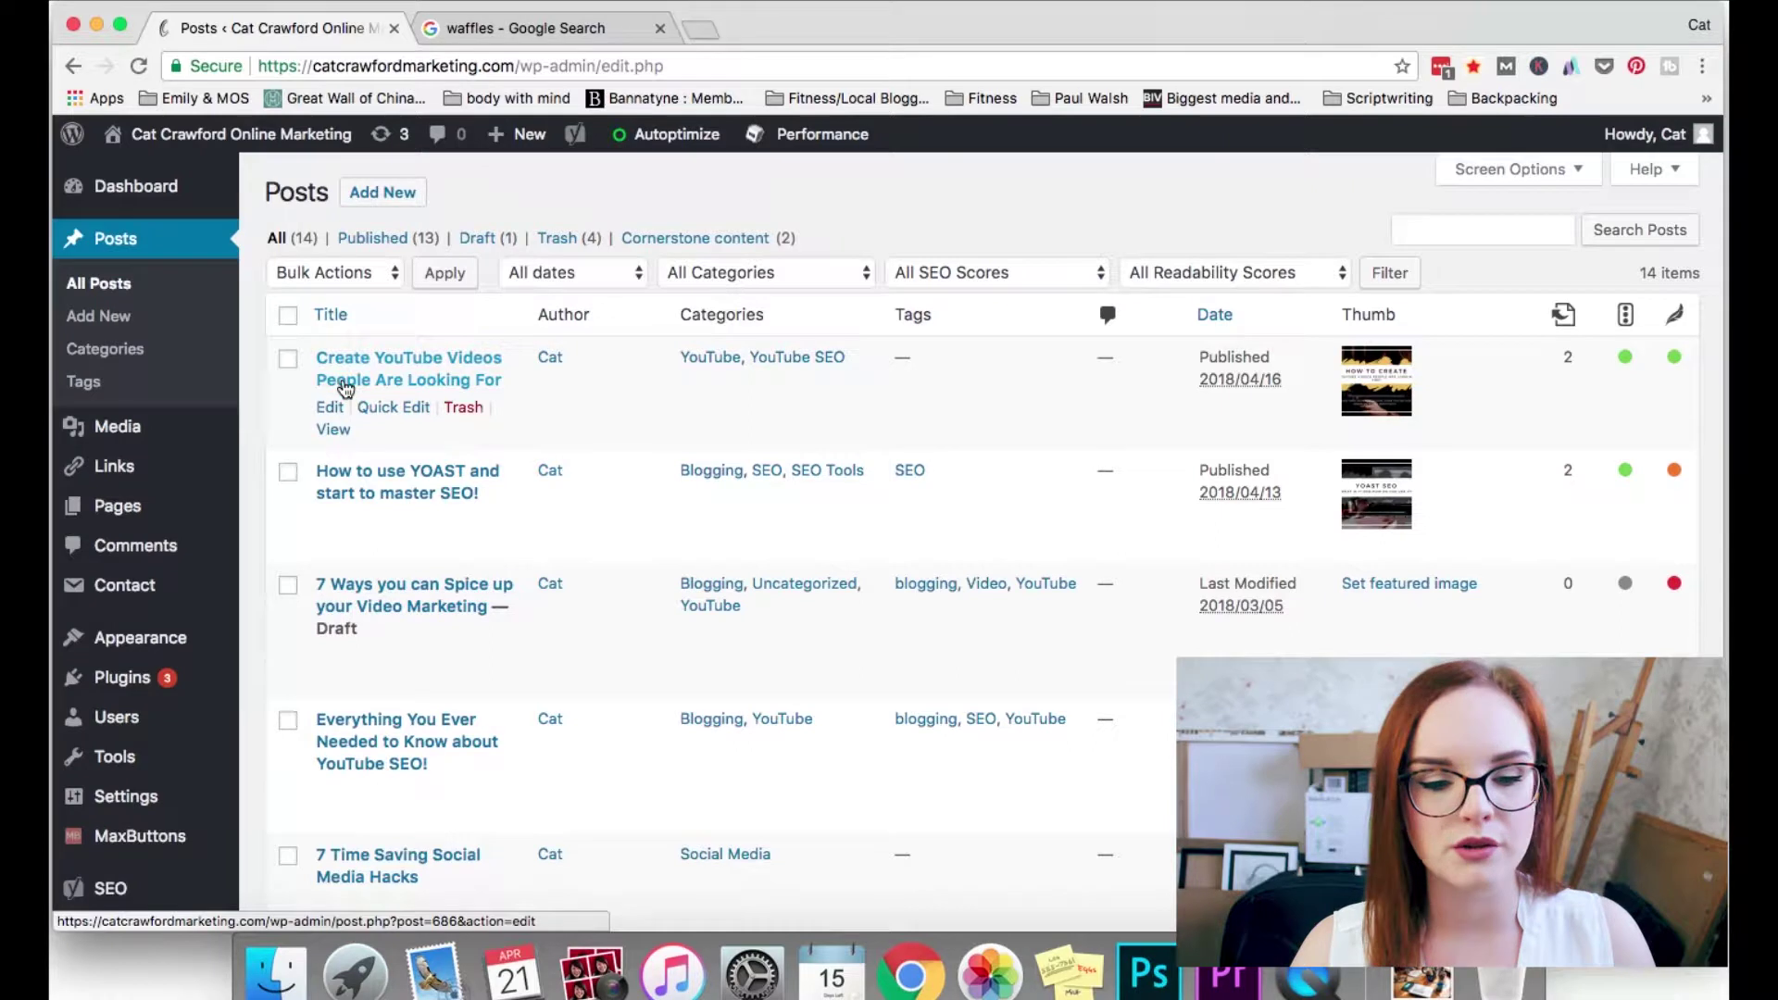
click(331, 410)
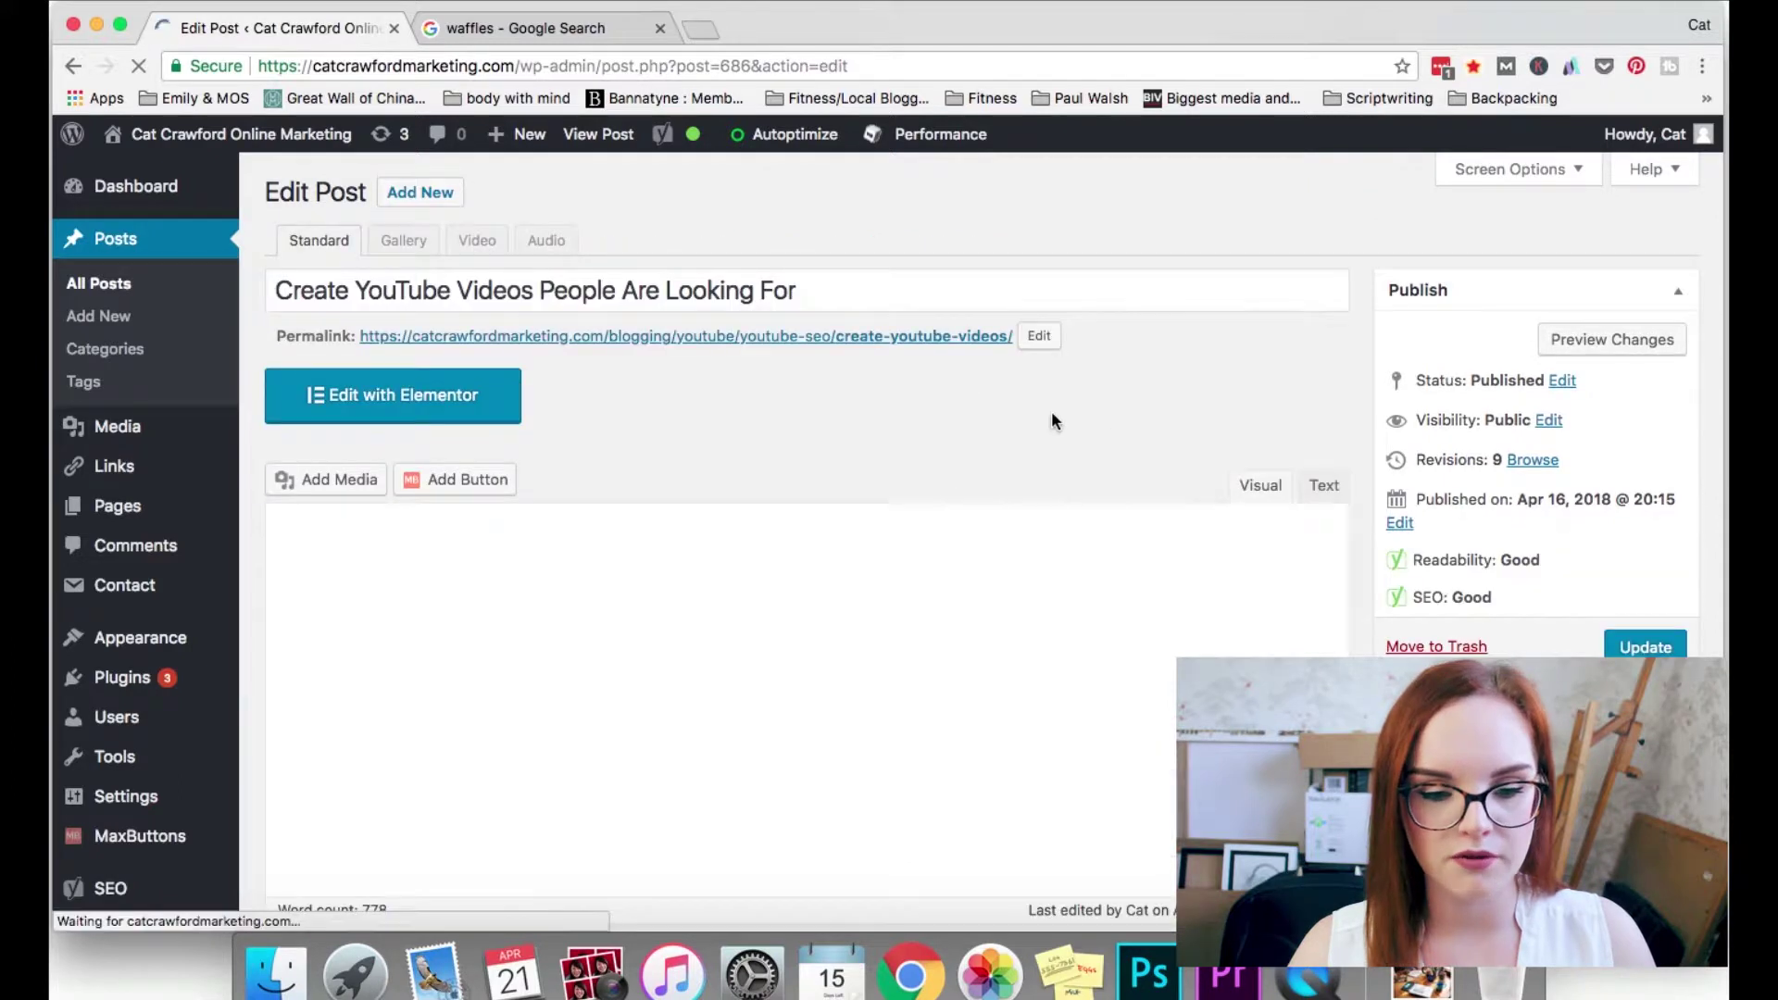
scroll(1065, 426, down, 2)
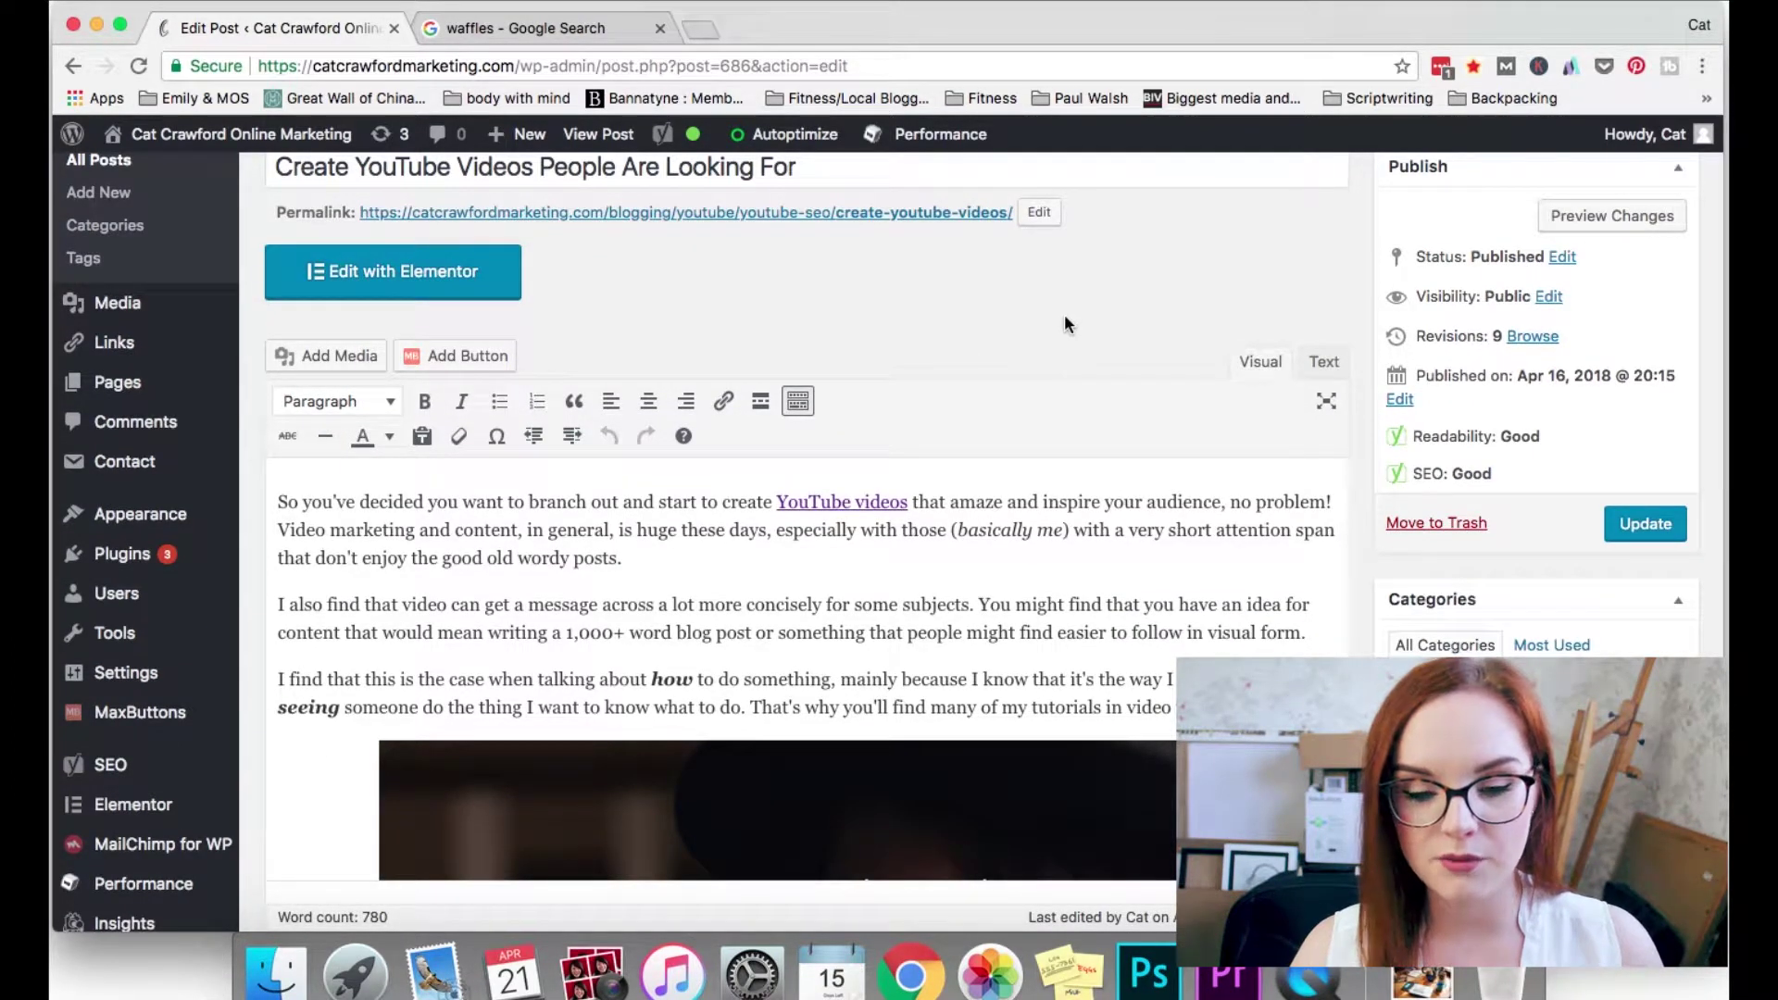
scroll(1064, 323, down, 1)
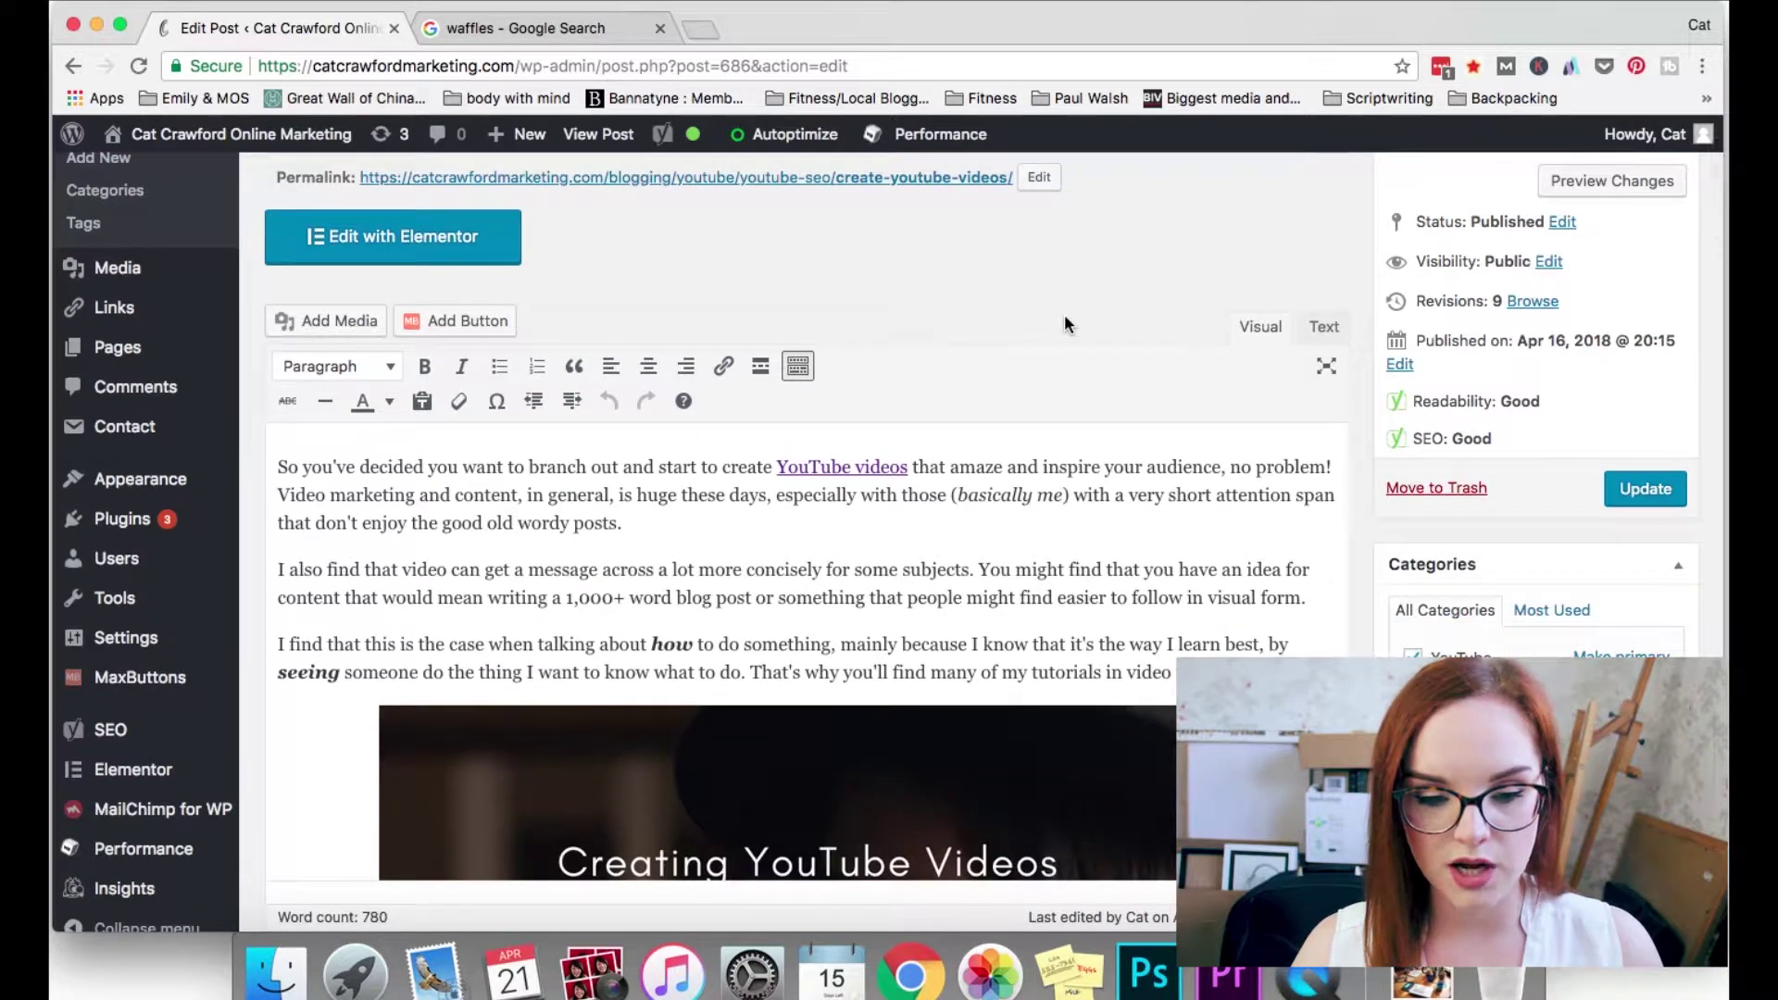
scroll(1065, 323, down, 2)
scroll(1065, 323, down, 4)
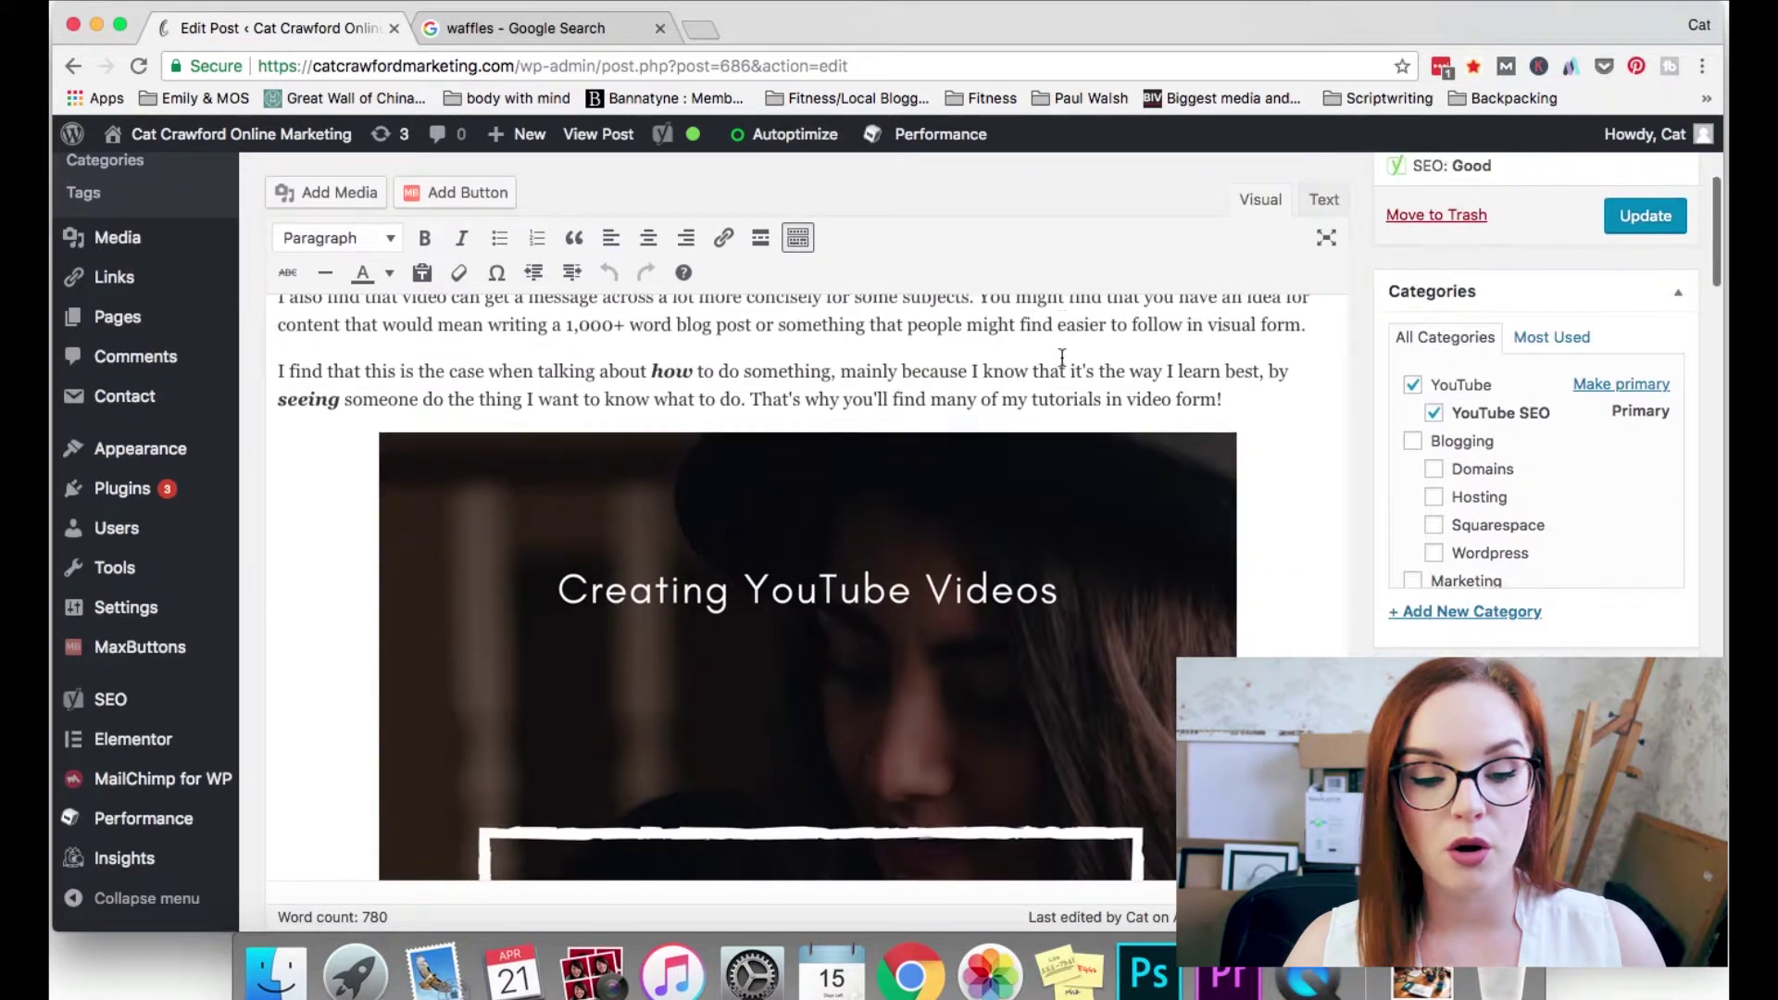
scroll(1043, 414, down, 20)
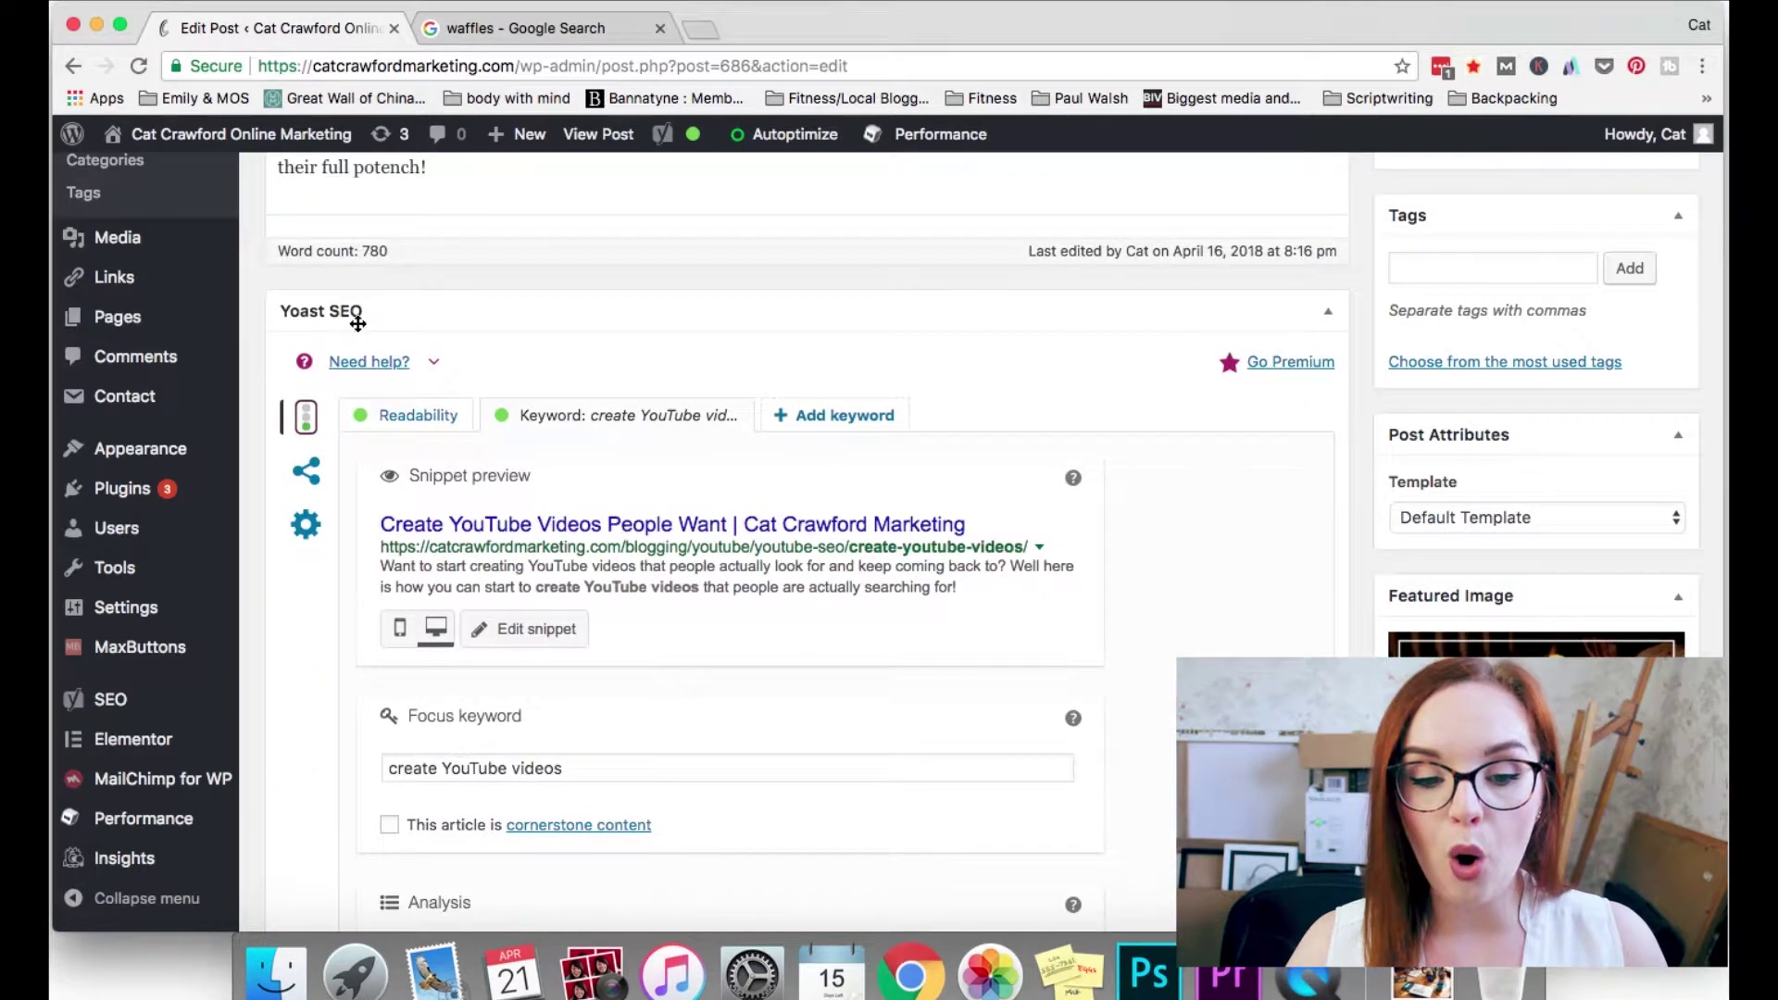
scroll(648, 380, down, 3)
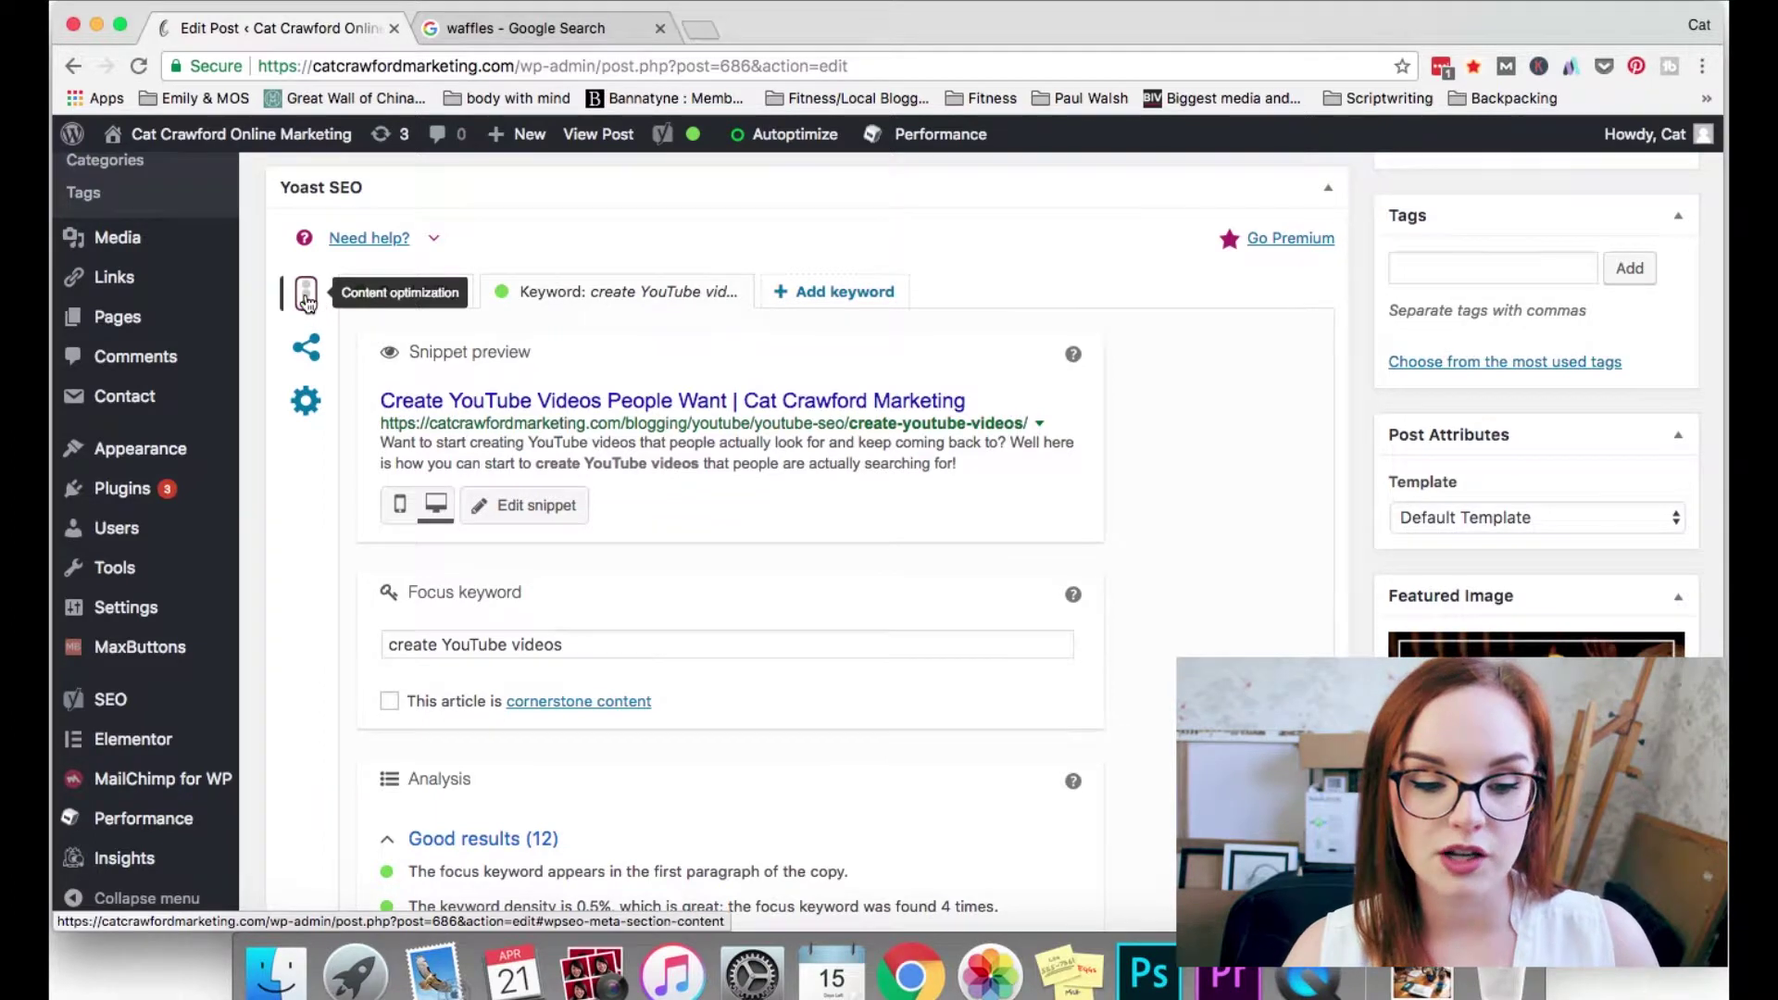
- Review the post's Yoast social sharing fields and Advanced settings, and return to its content optimization view
click(309, 349)
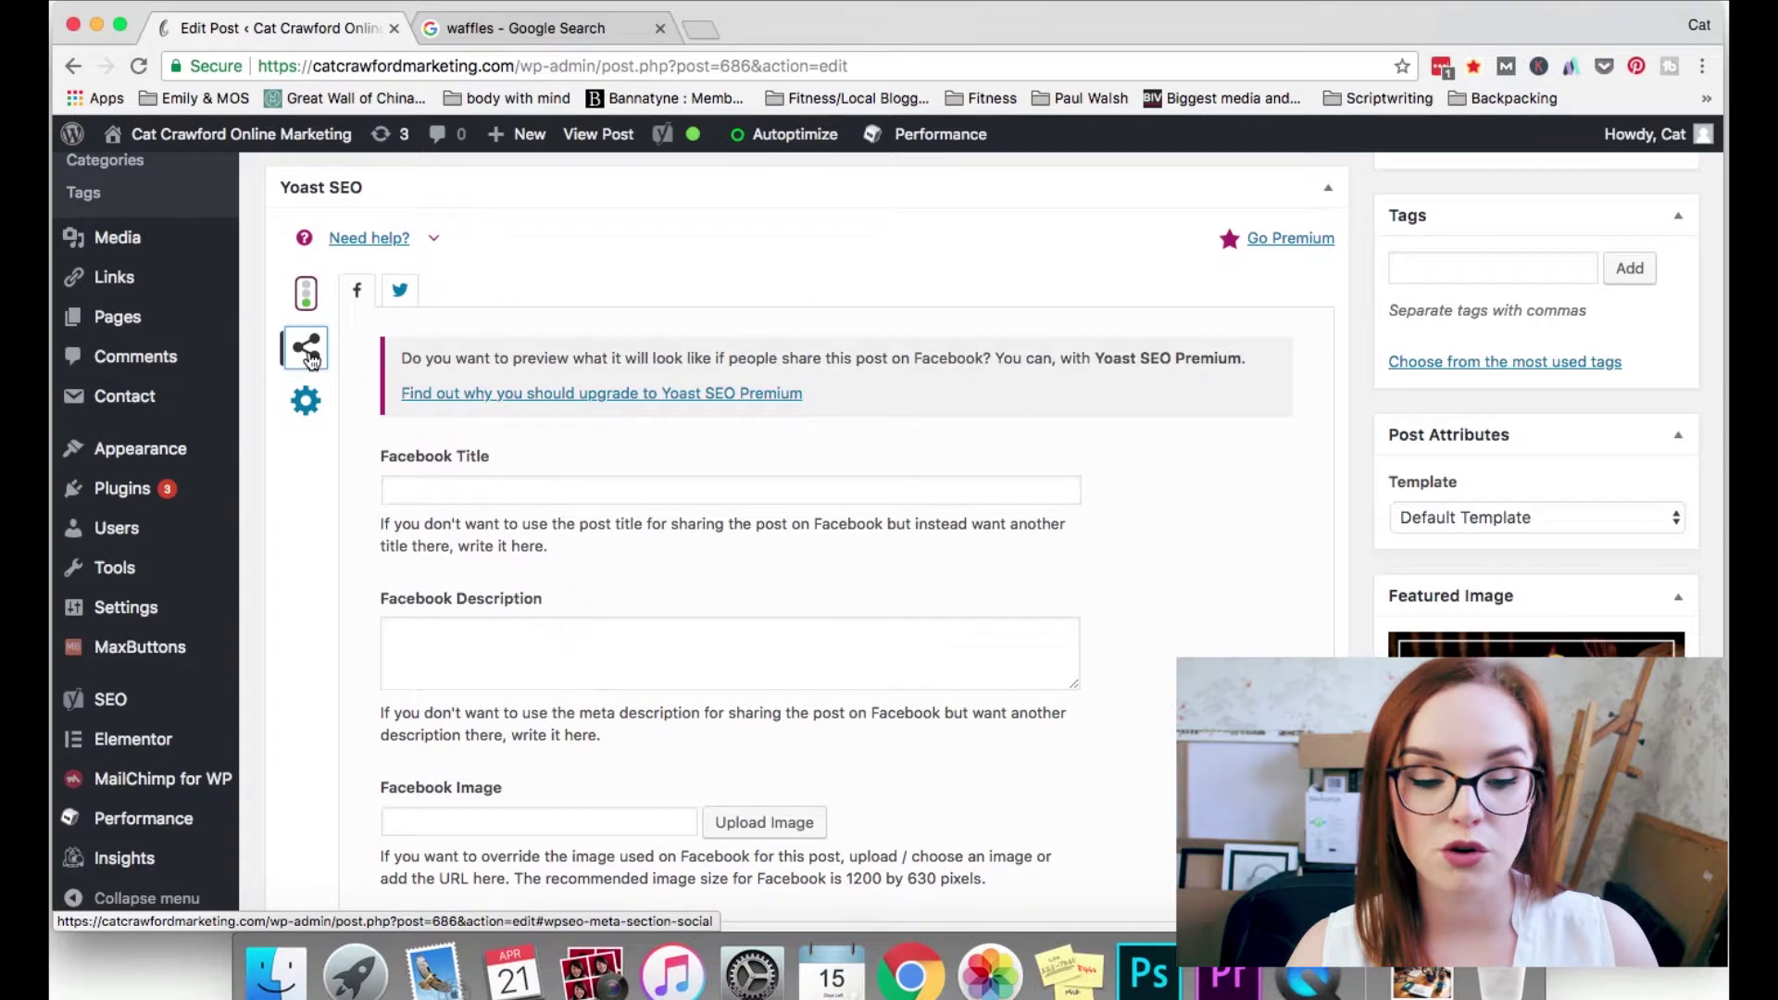
click(307, 404)
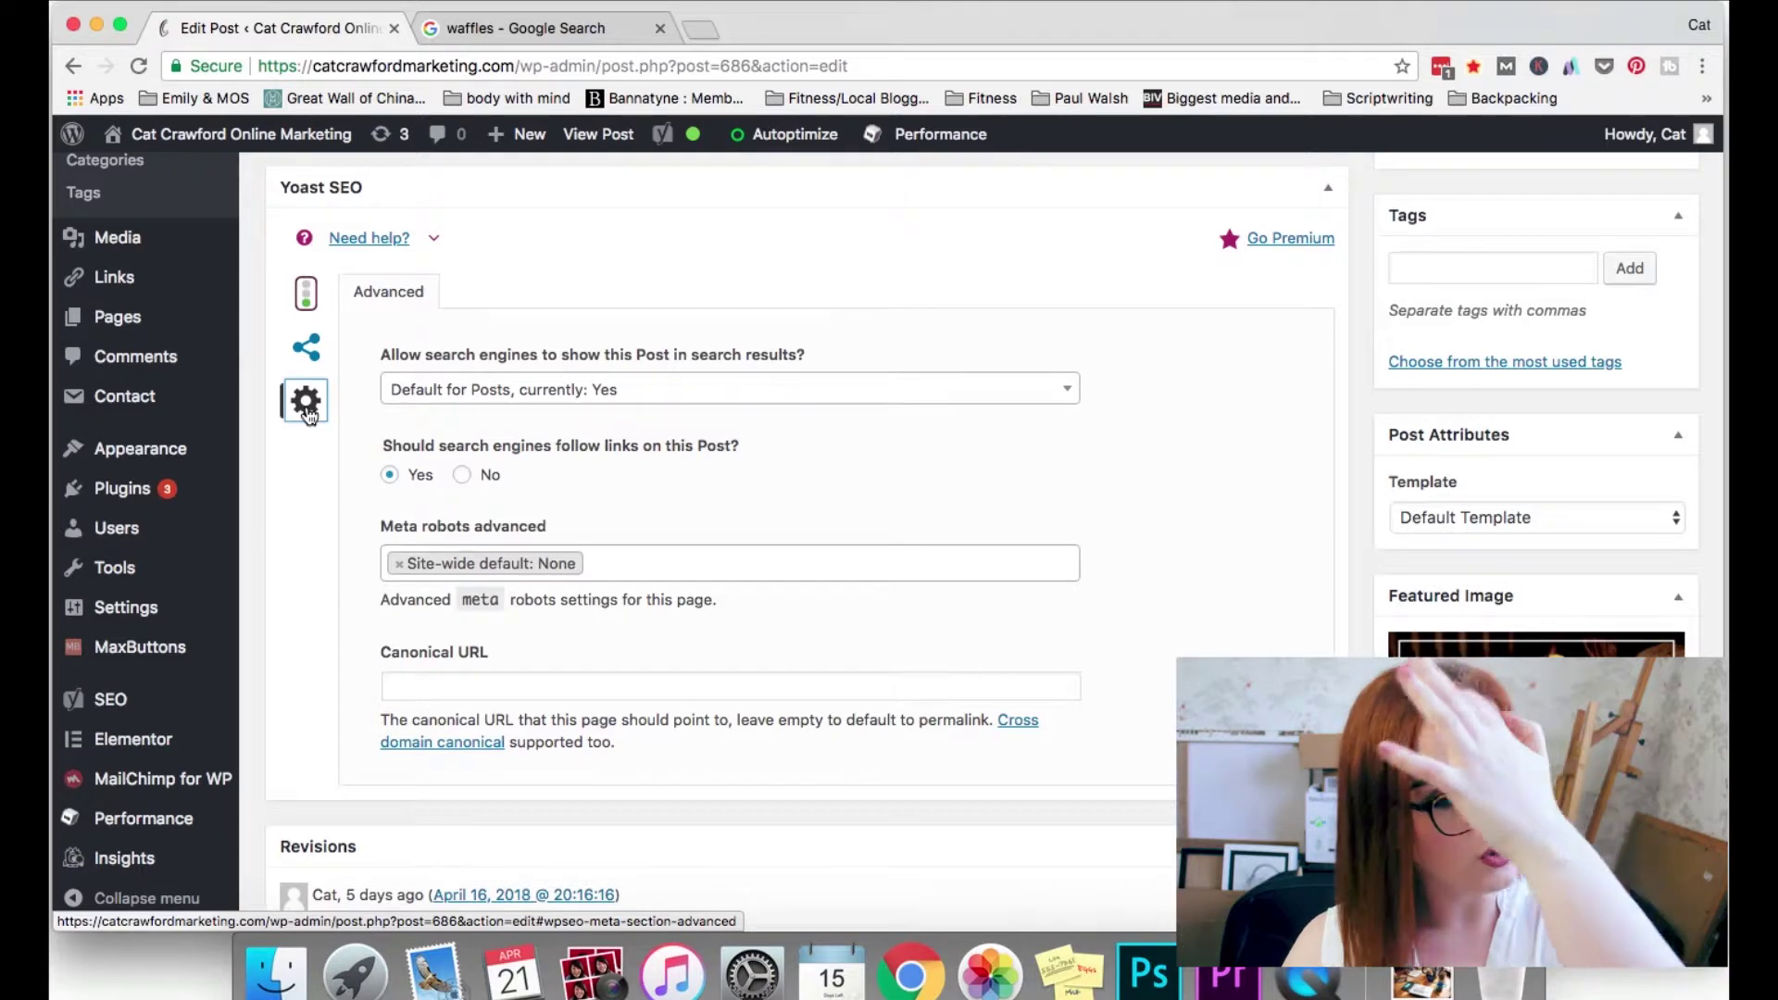
click(306, 295)
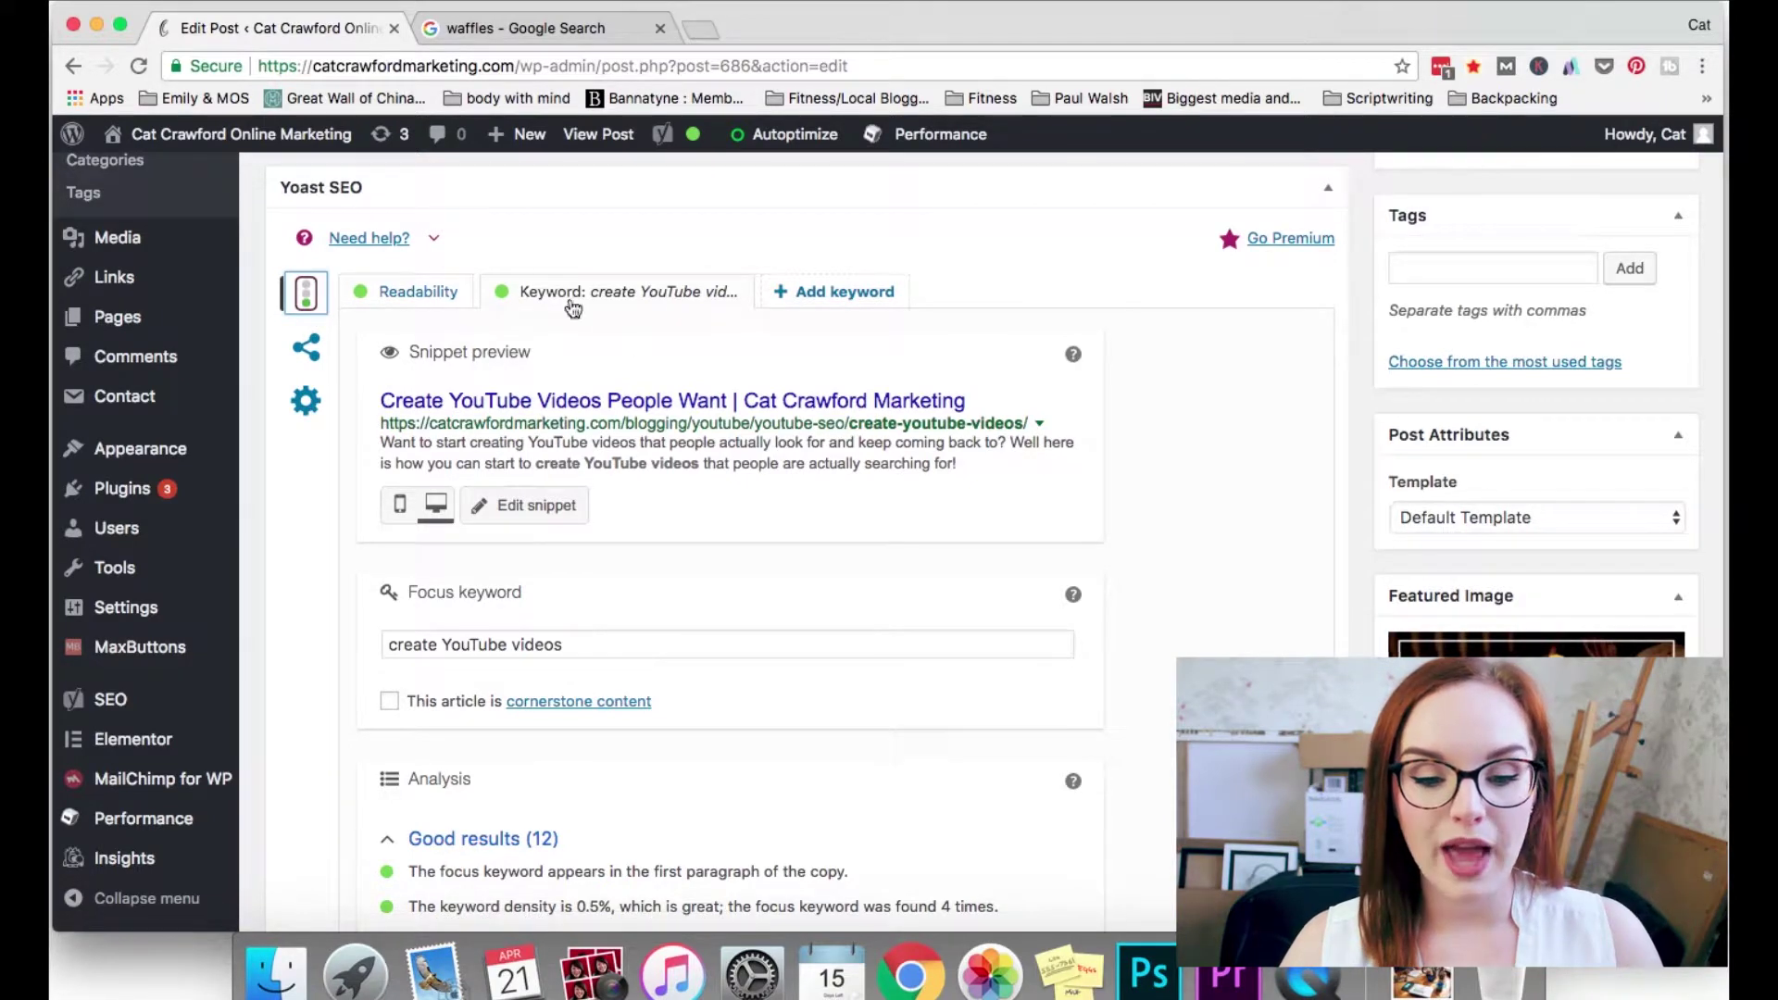
- Compare the post's Yoast snippet preview with the Google search results for waffles
scroll(636, 294, down, 2)
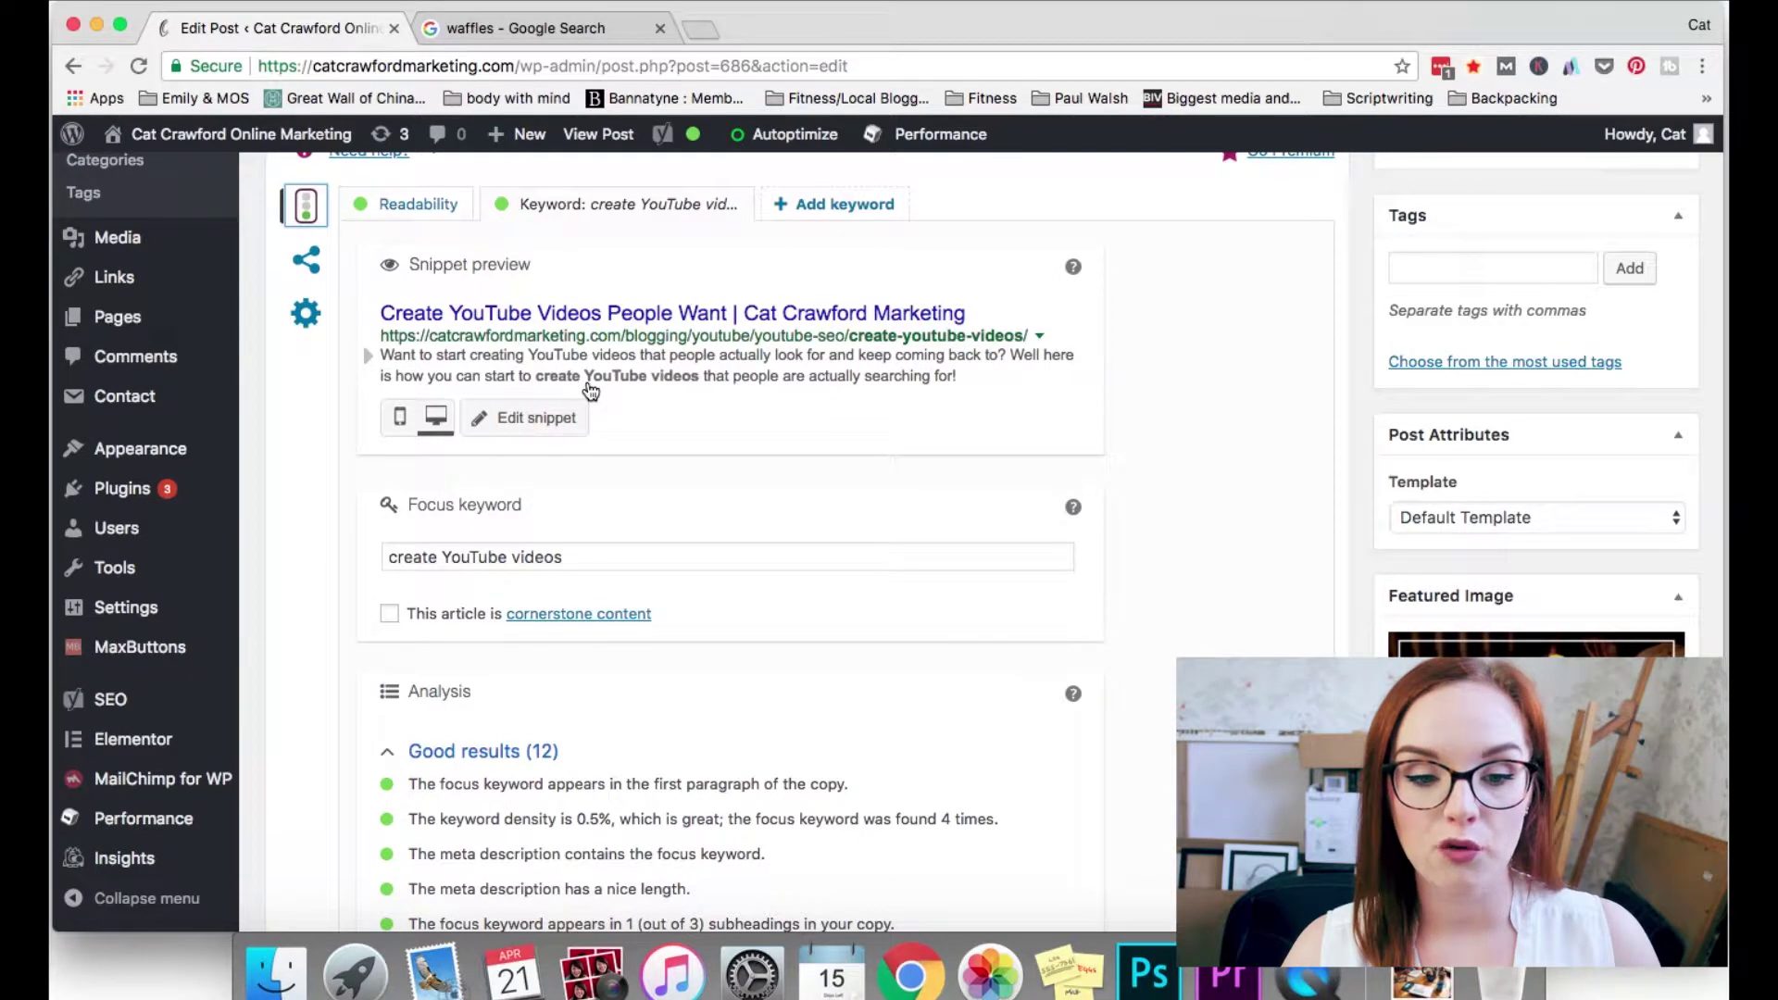
click(513, 29)
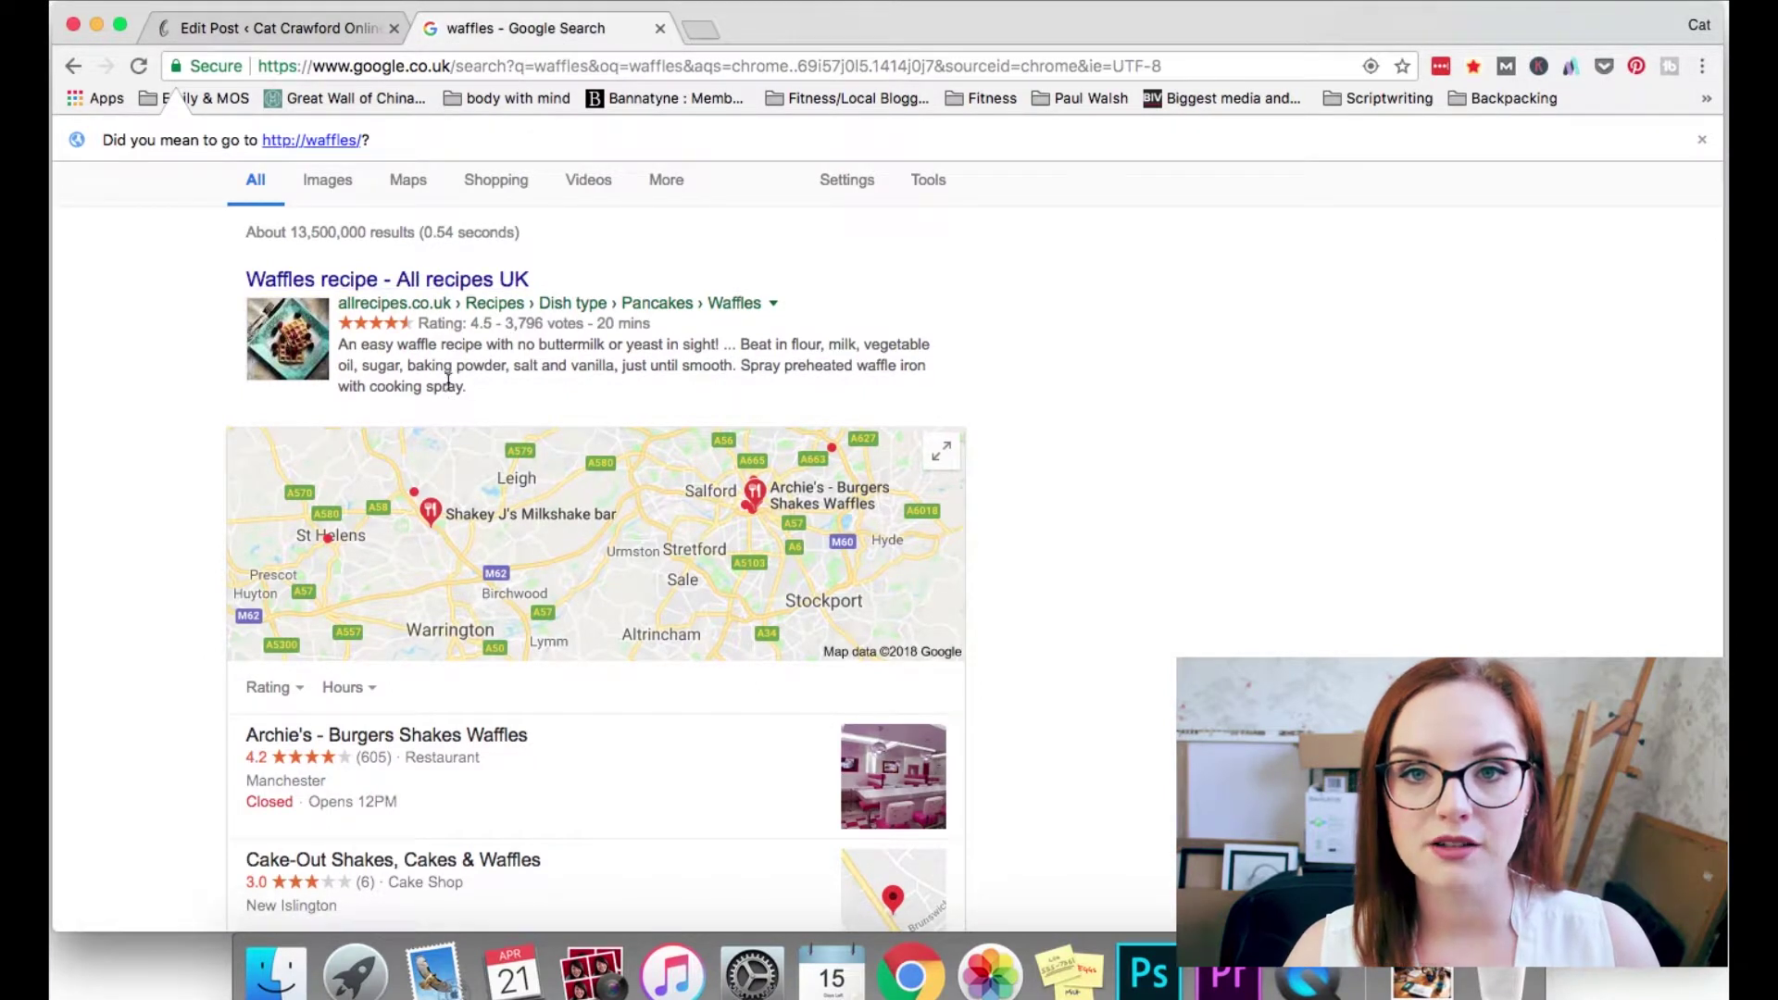
click(296, 32)
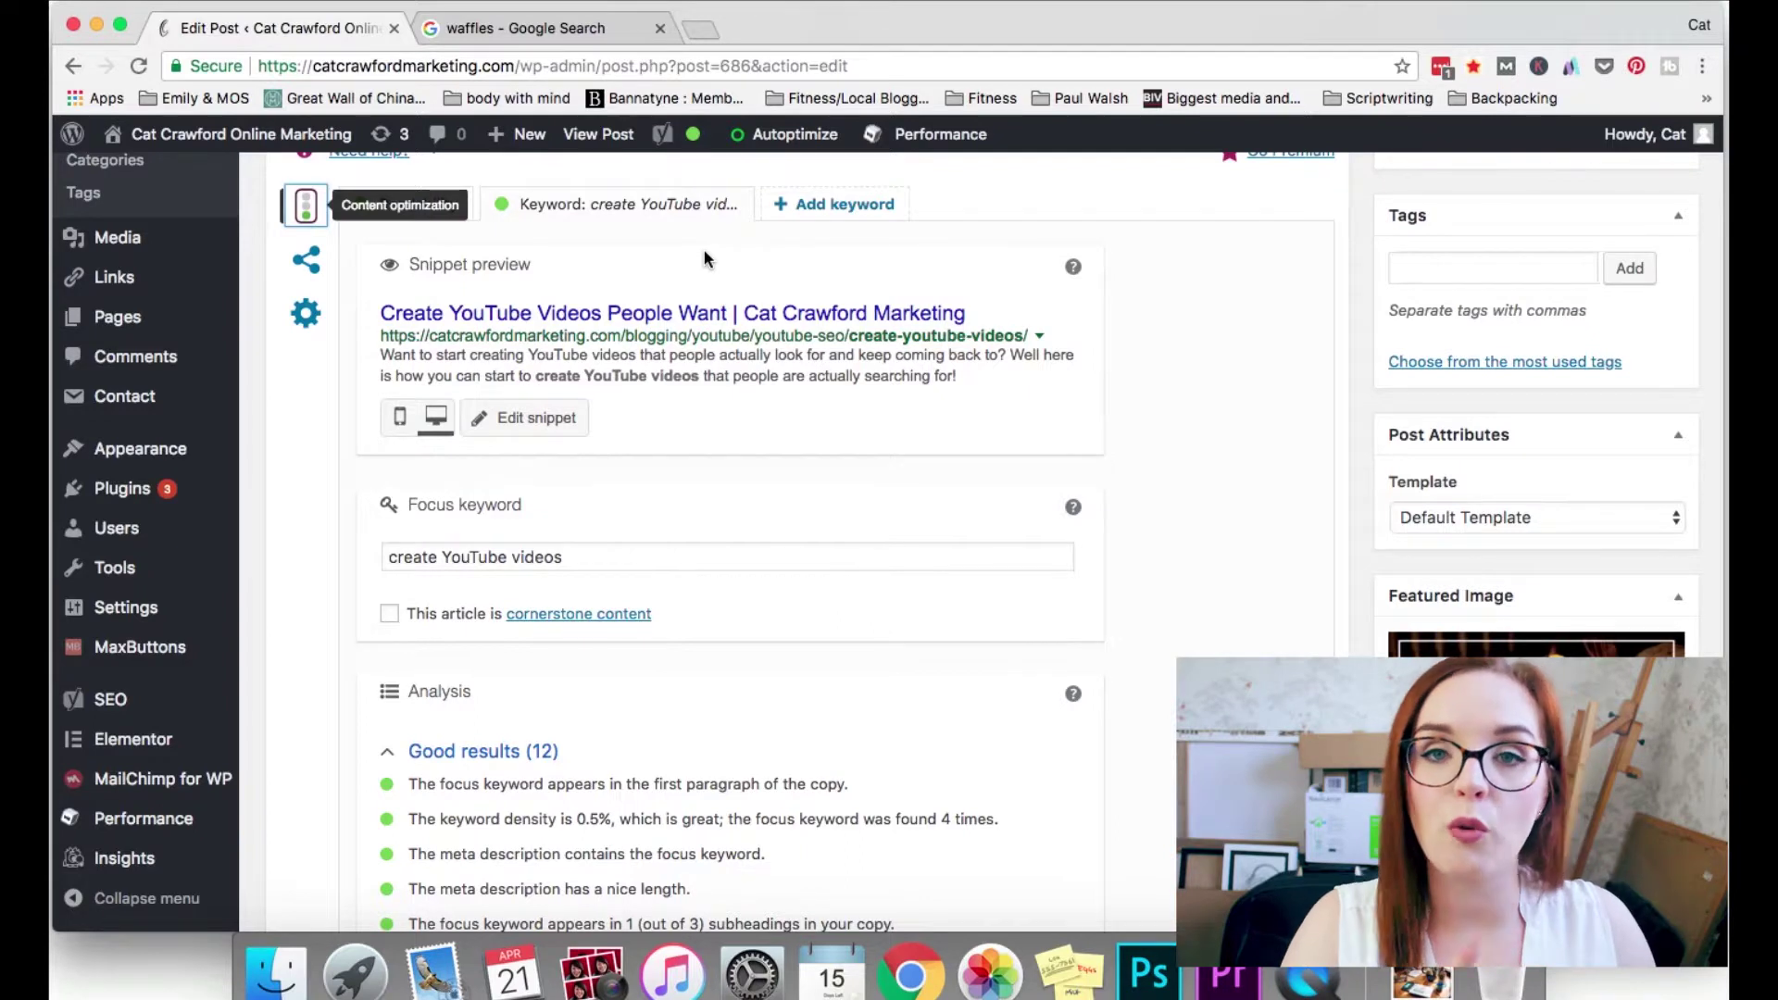
scroll(725, 573, down, 1)
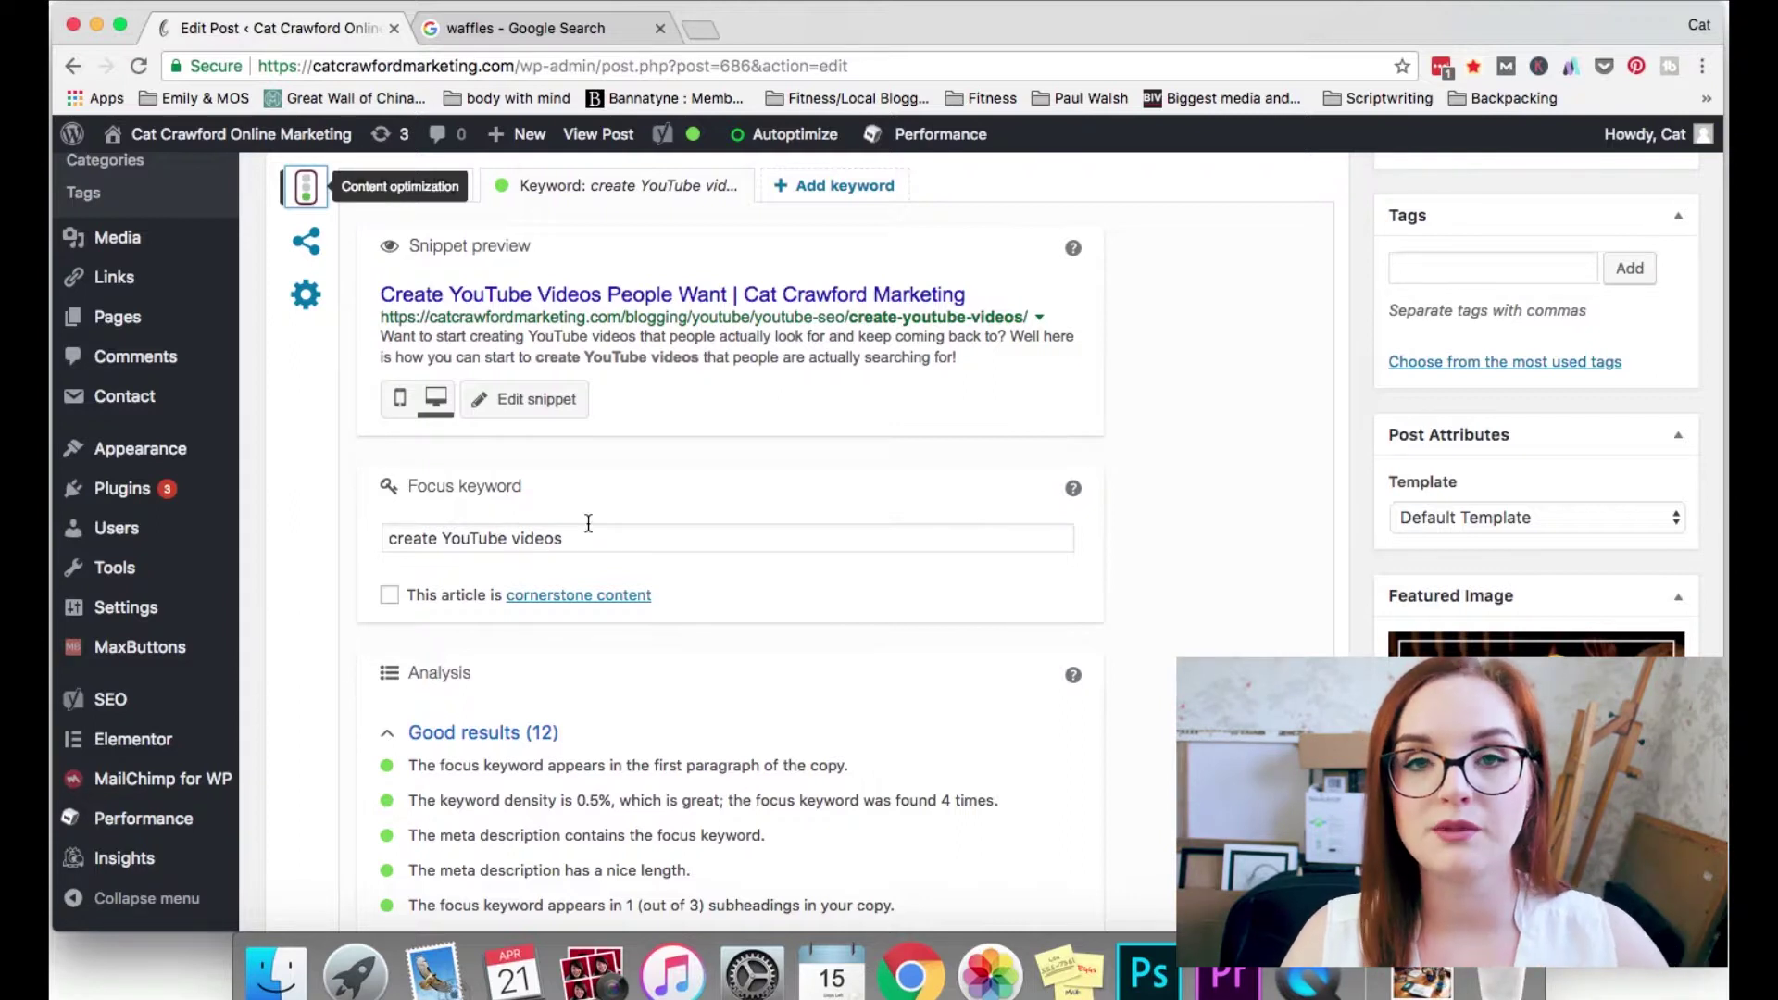
- Compare the post's title with its snippet preview, and examine the focus keyword and SEO analysis
scroll(631, 496, up, 15)
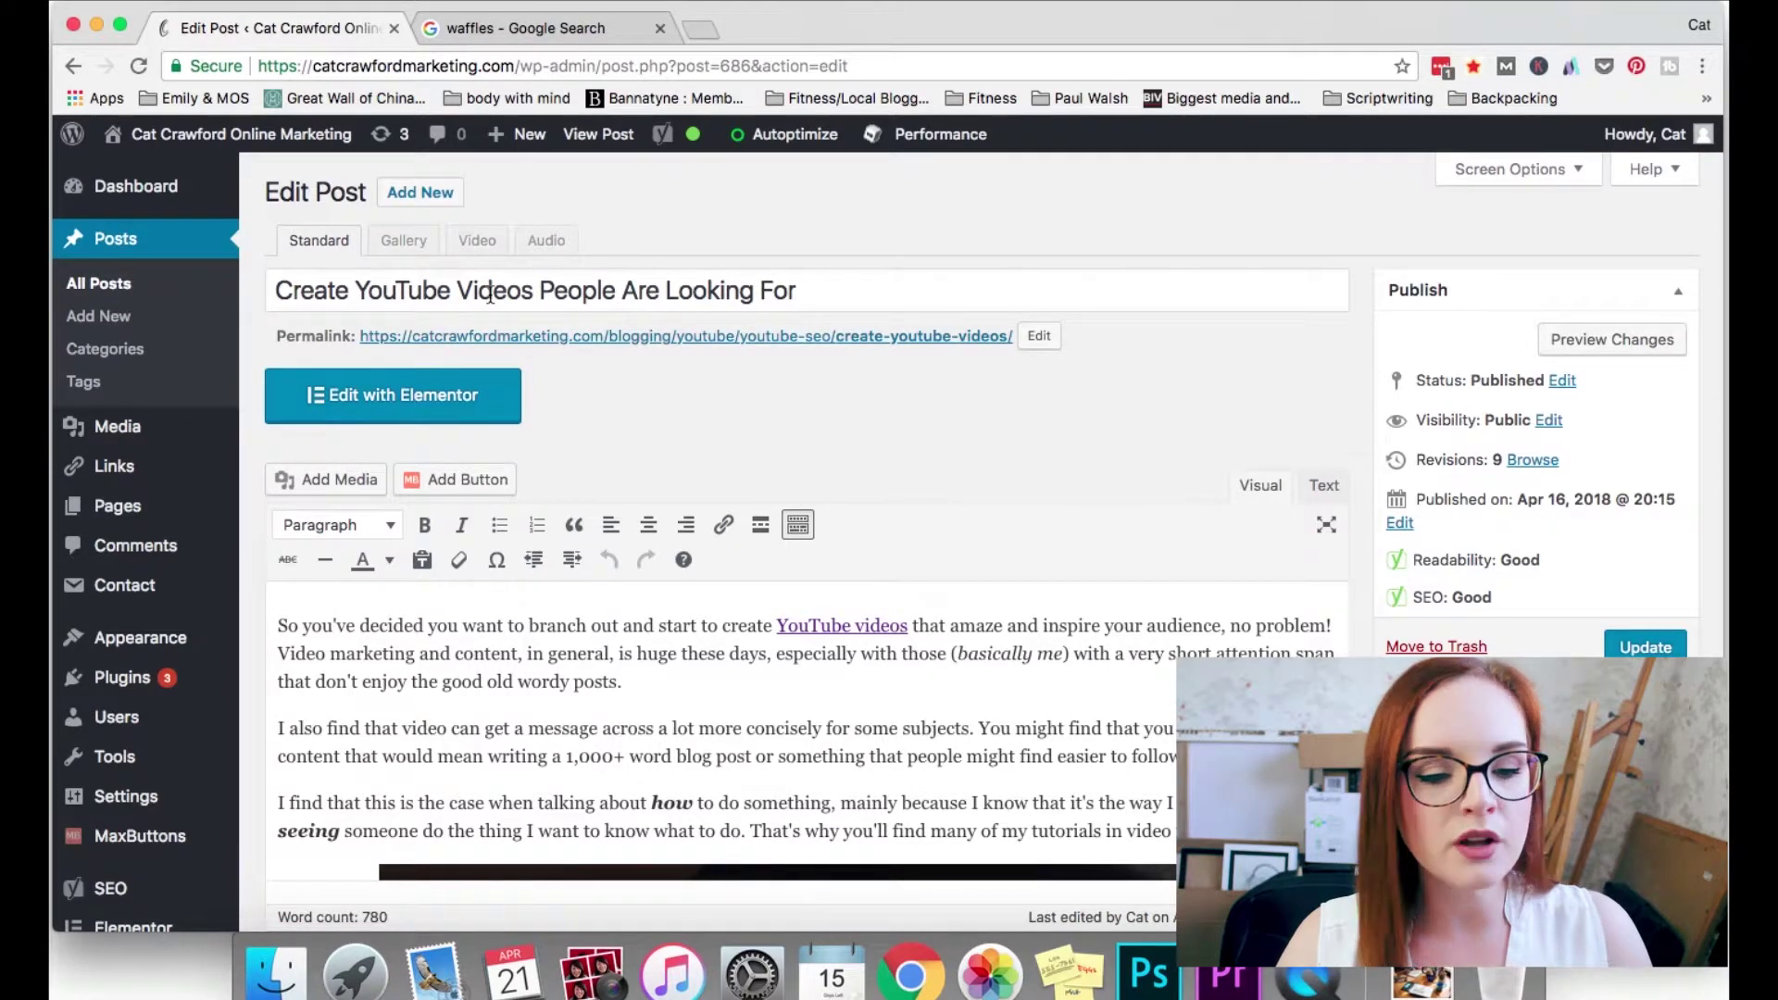
scroll(490, 294, down, 15)
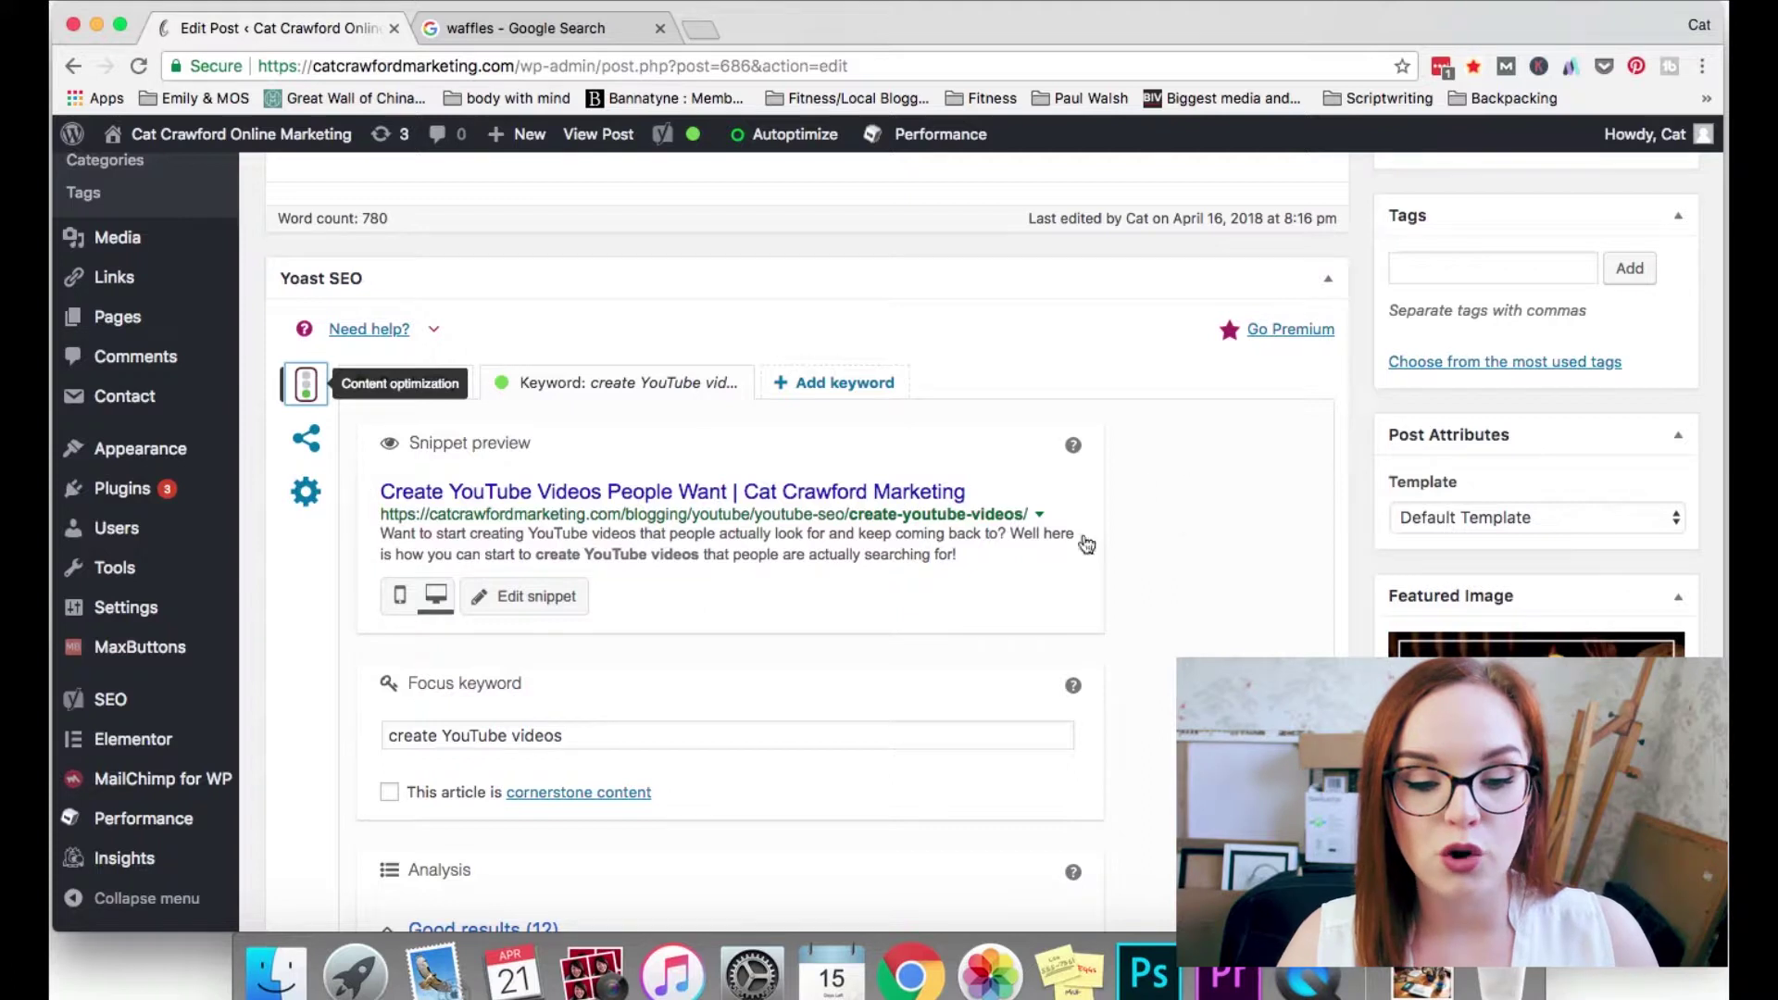
scroll(989, 593, down, 3)
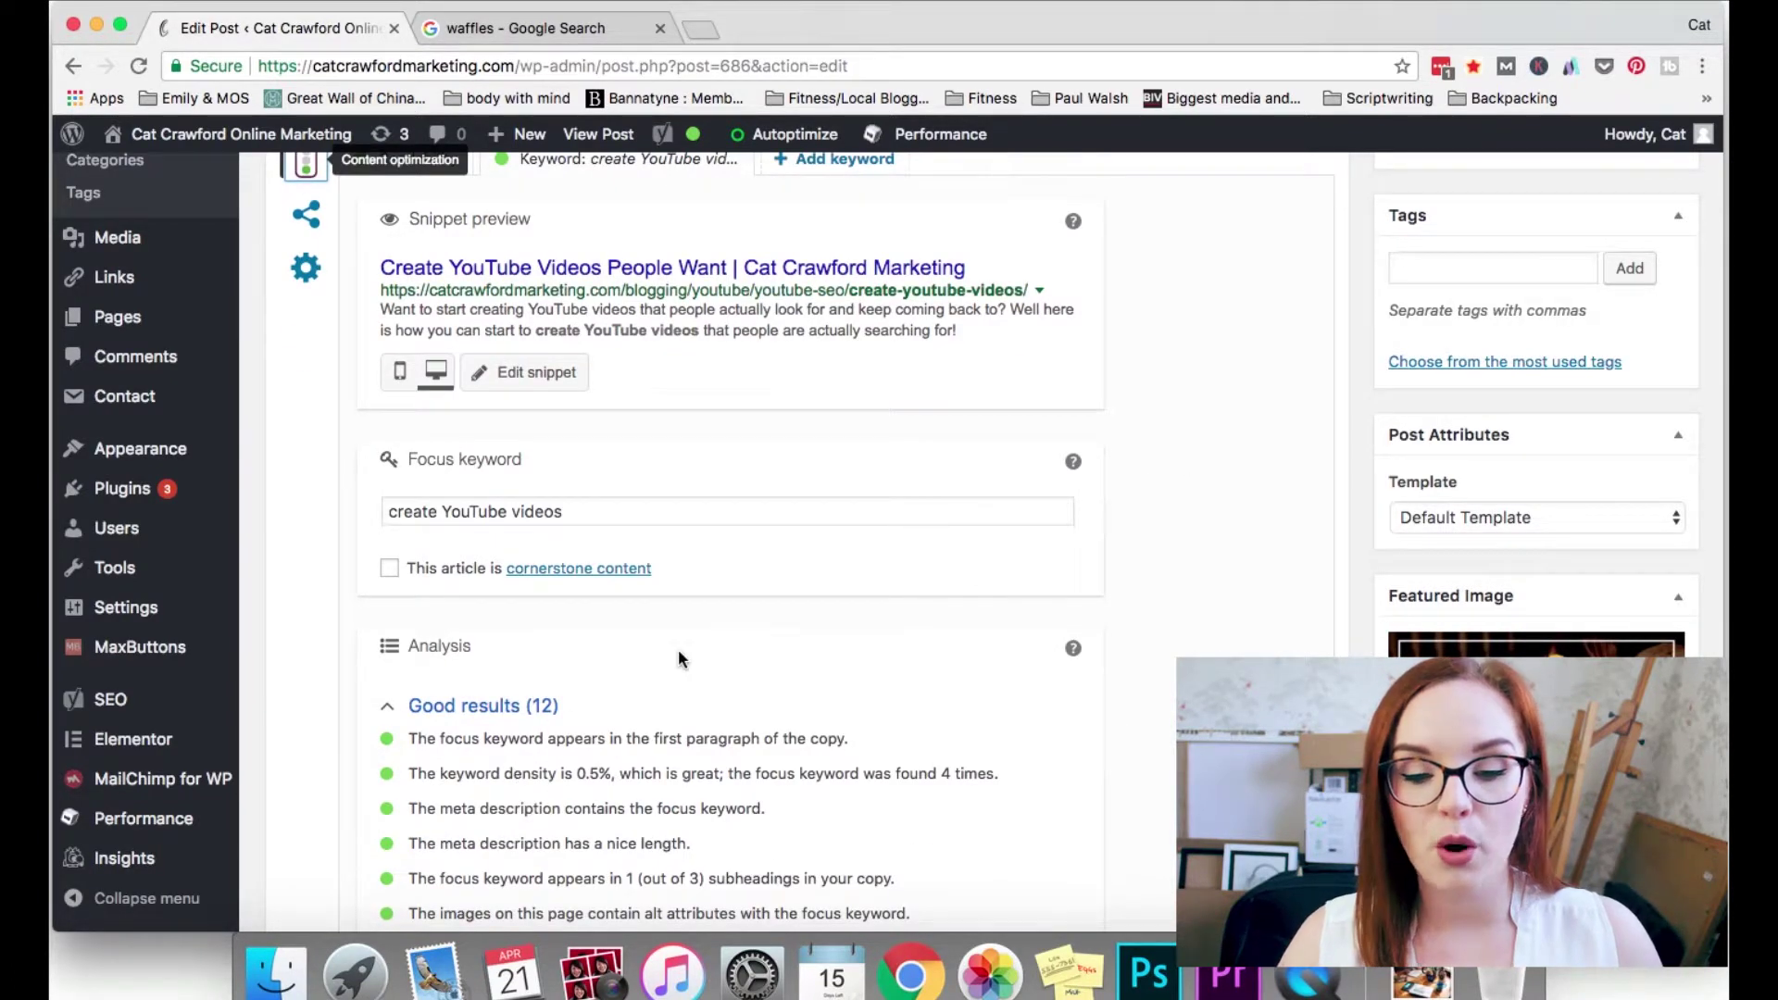
scroll(693, 424, up, 2)
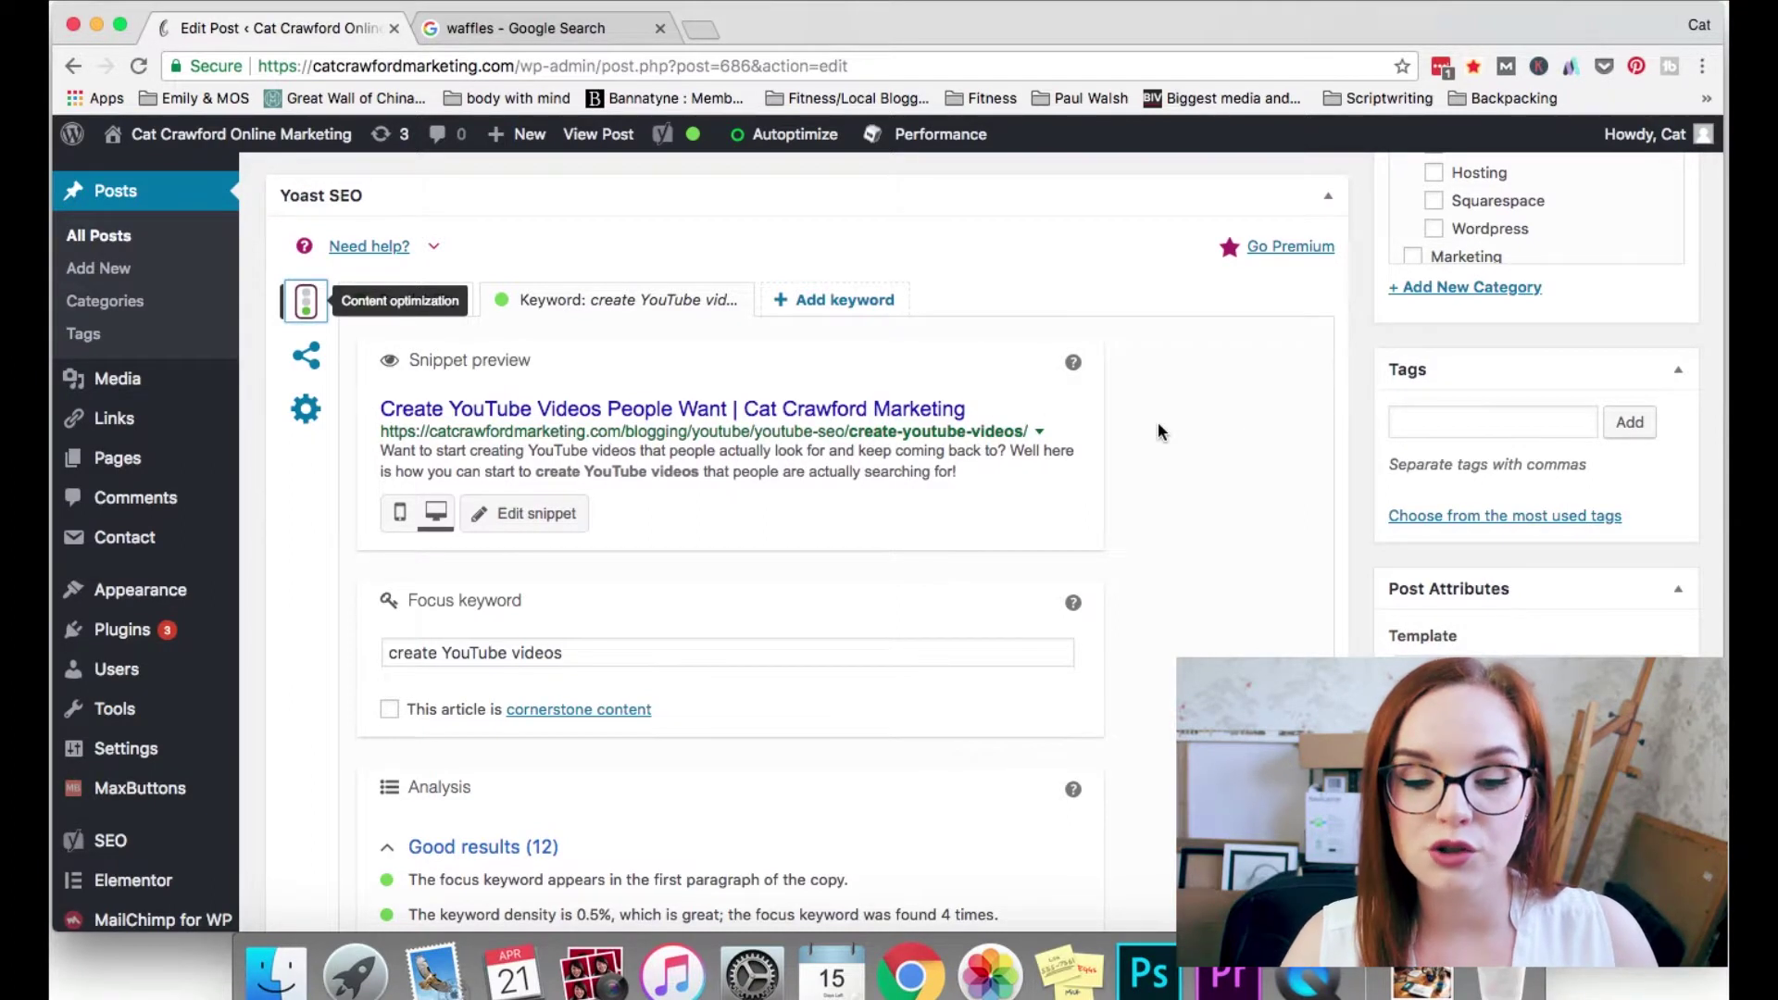
scroll(1158, 420, down, 4)
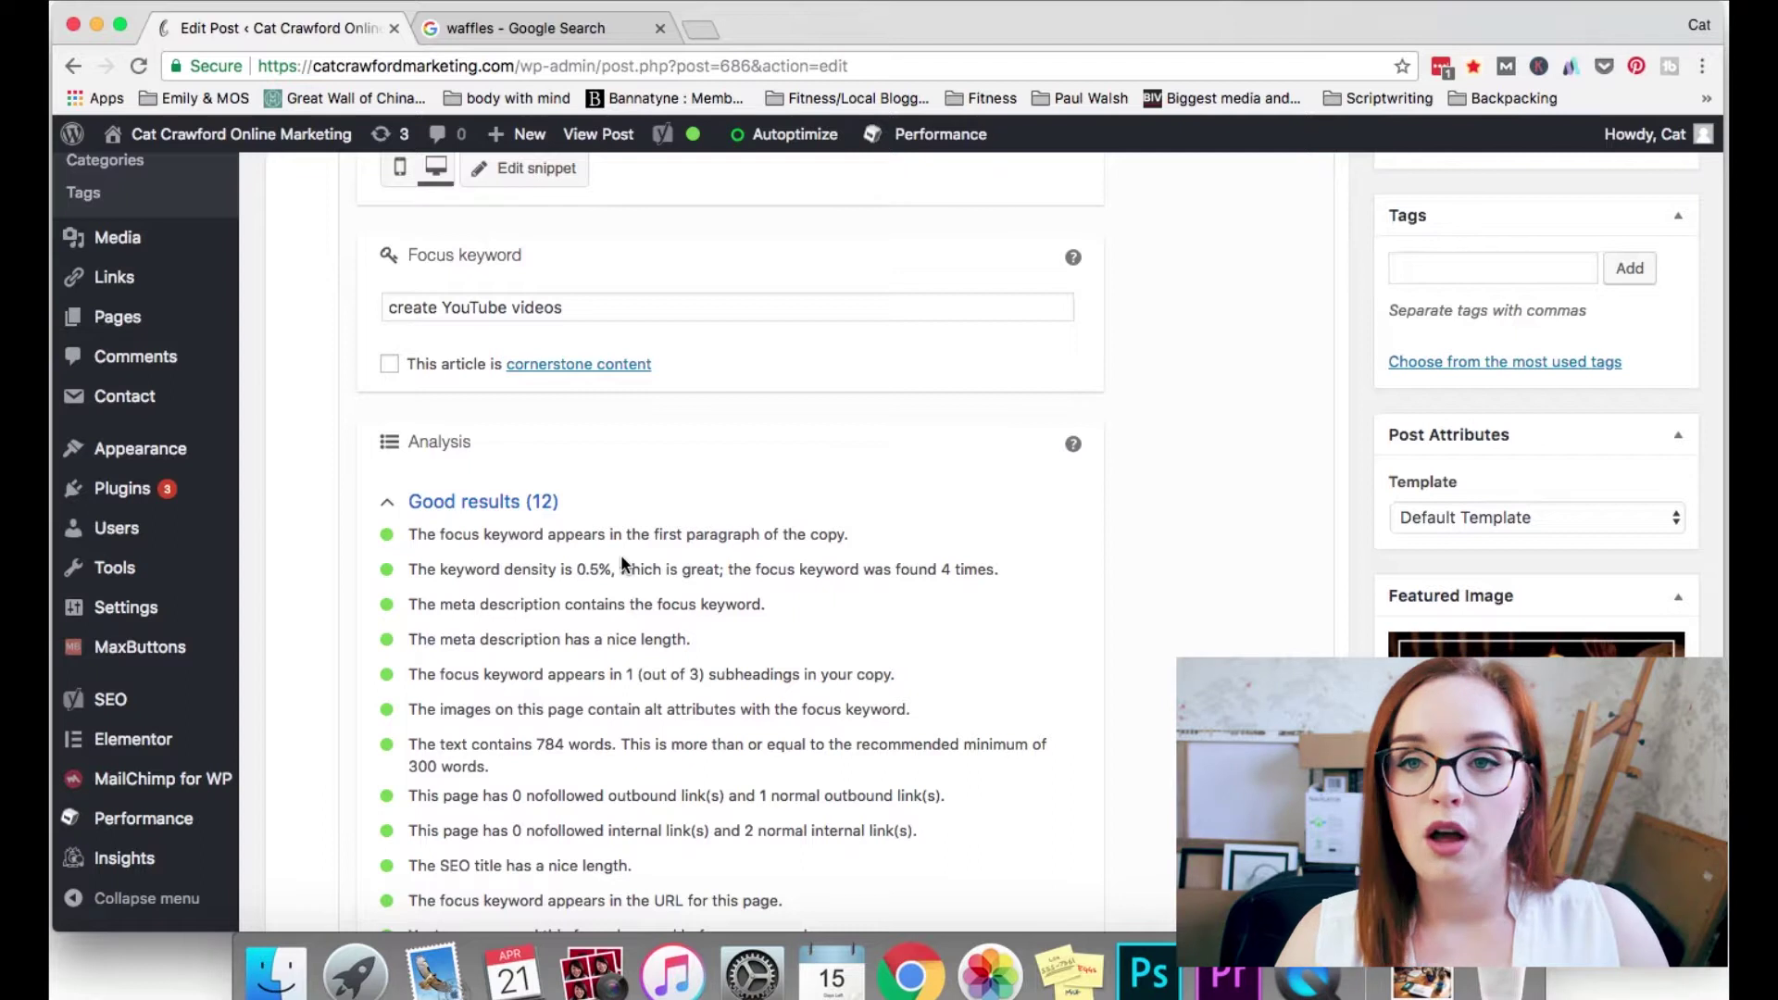
scroll(621, 561, up, 4)
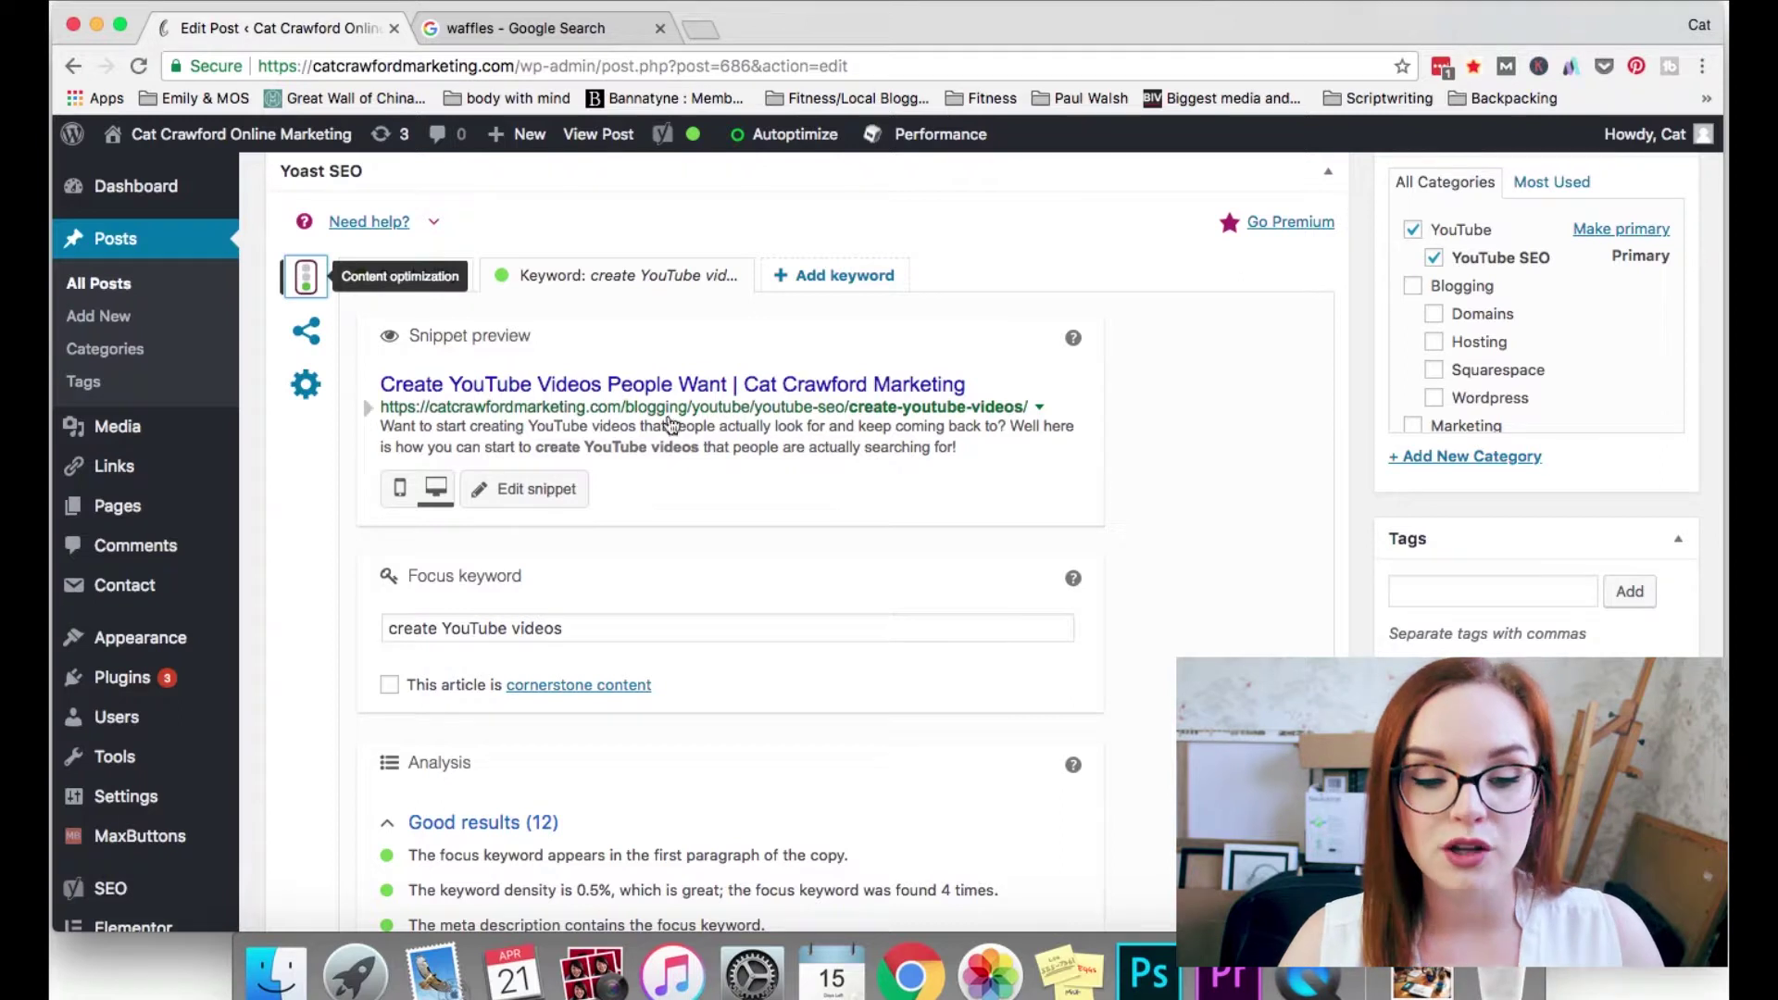
- Open the snippet editor to review the SEO title, slug and meta description, and compare them with the Allrecipes waffles page
click(547, 489)
scroll(791, 543, down, 2)
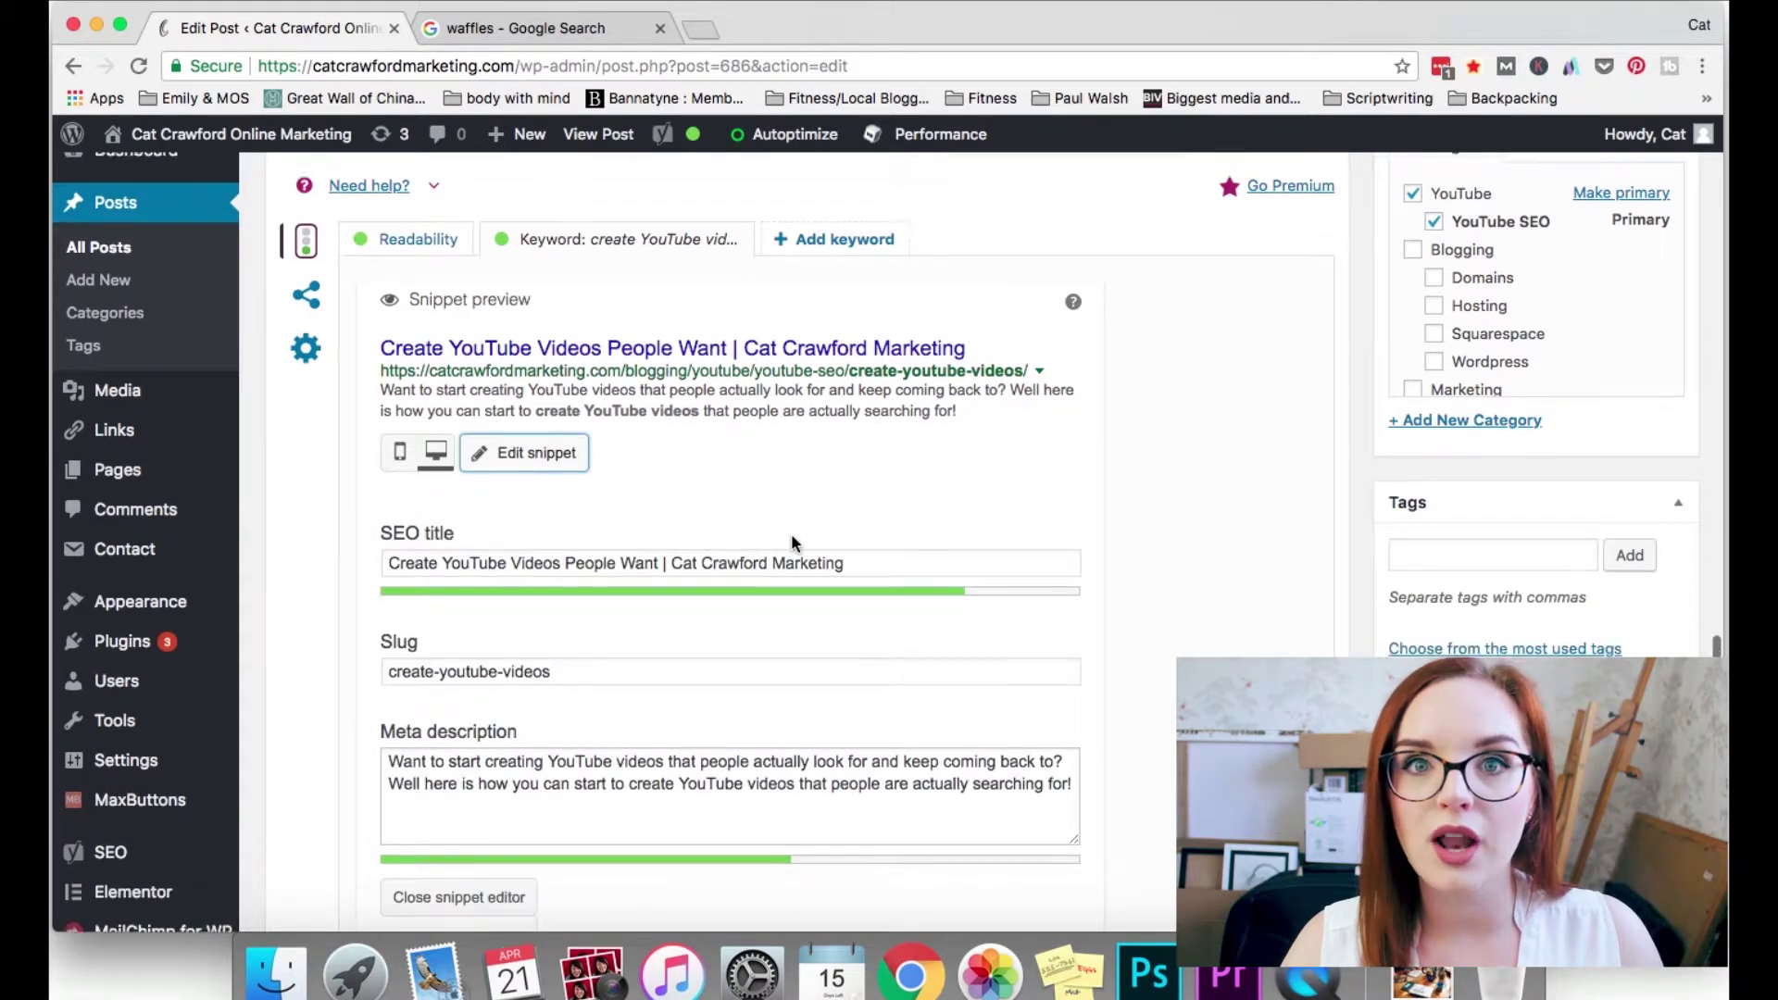
scroll(791, 544, down, 1)
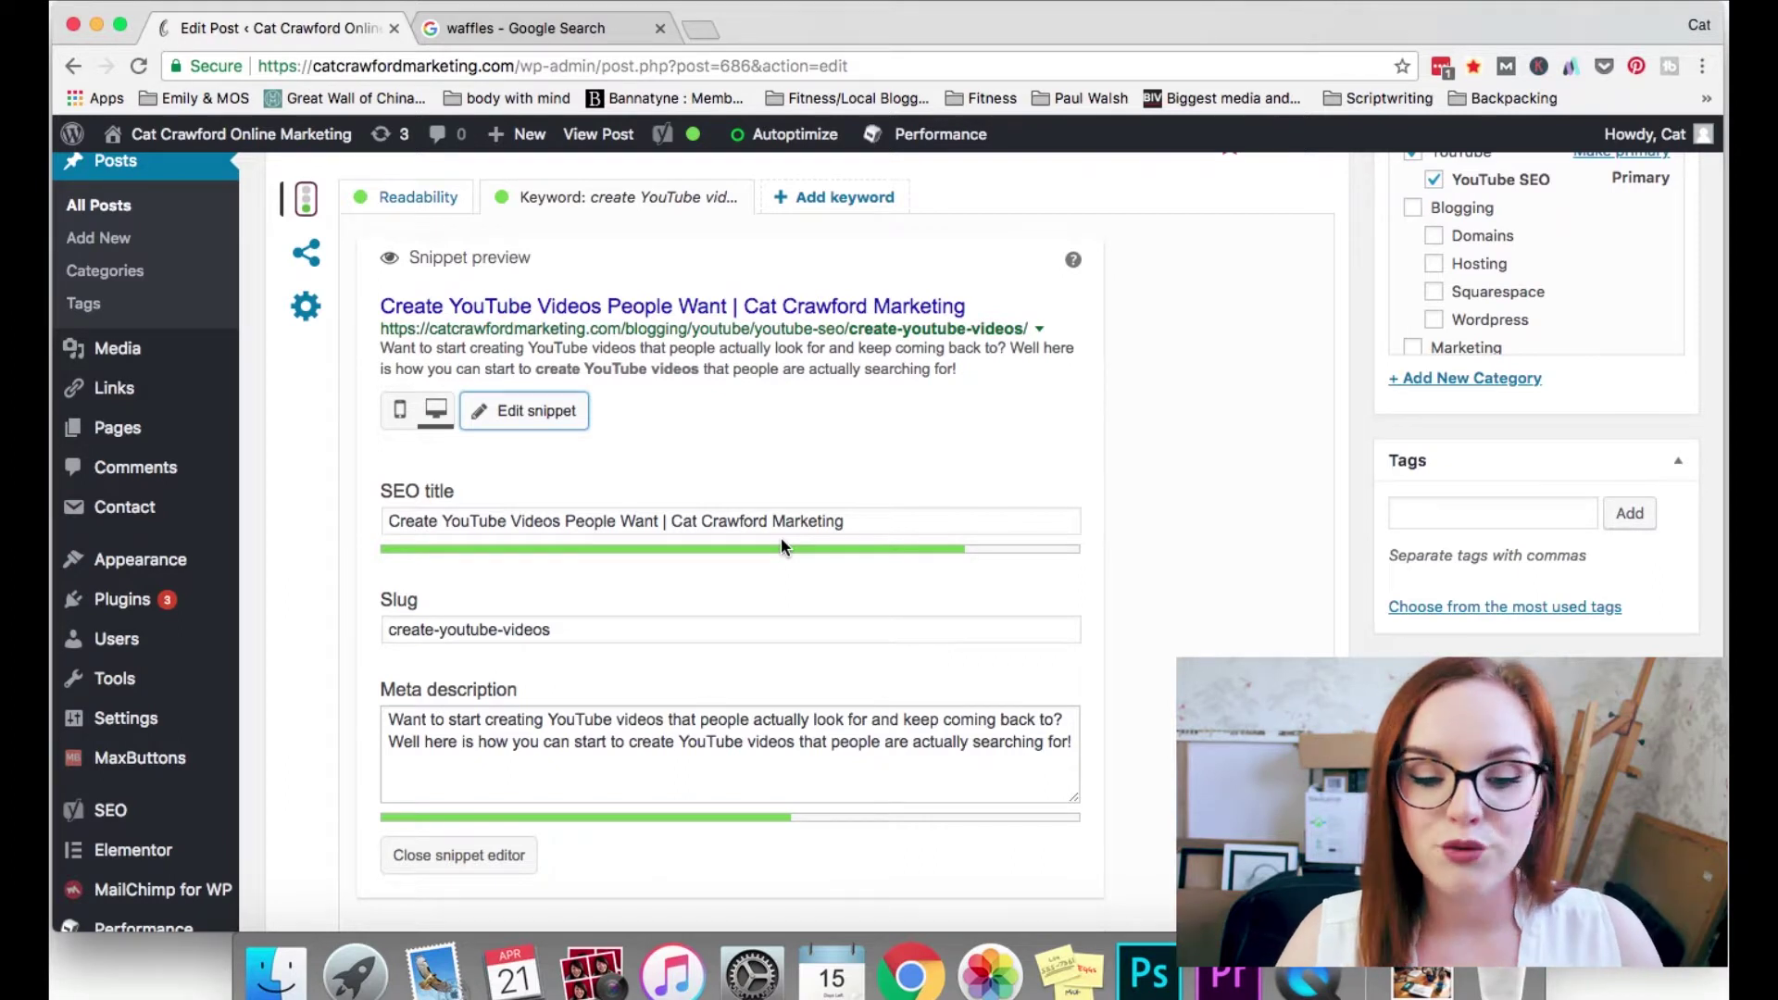
click(612, 742)
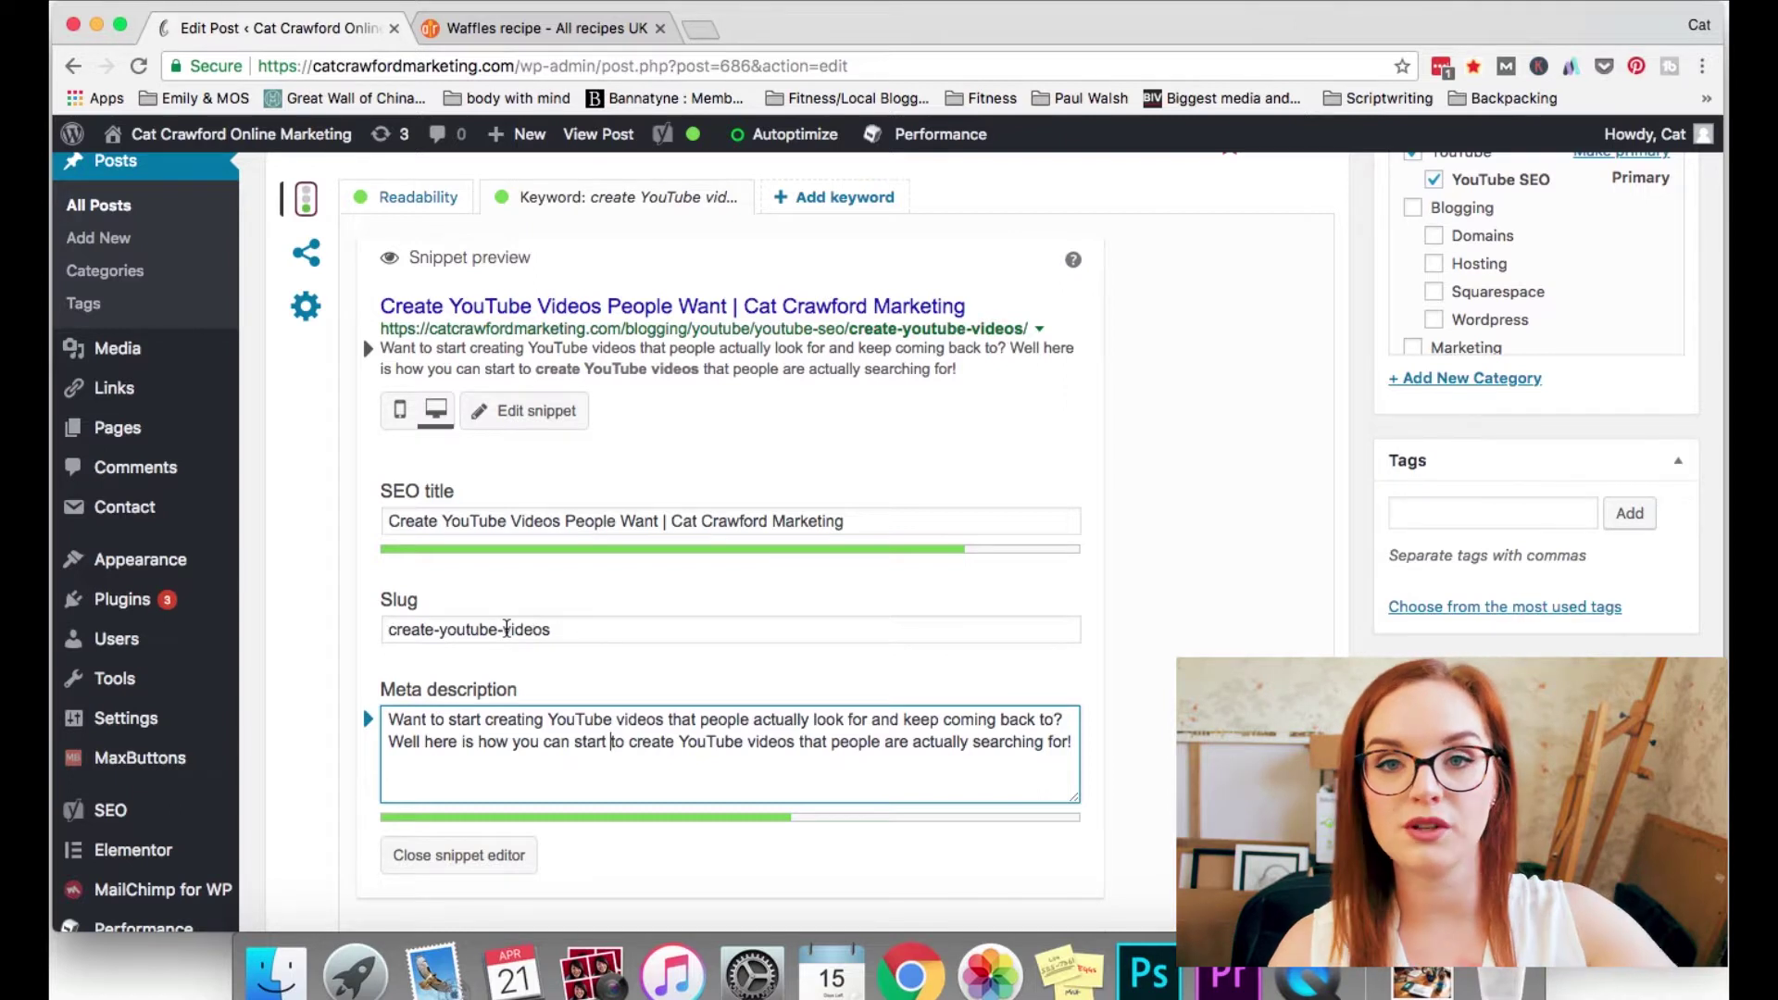
click(491, 40)
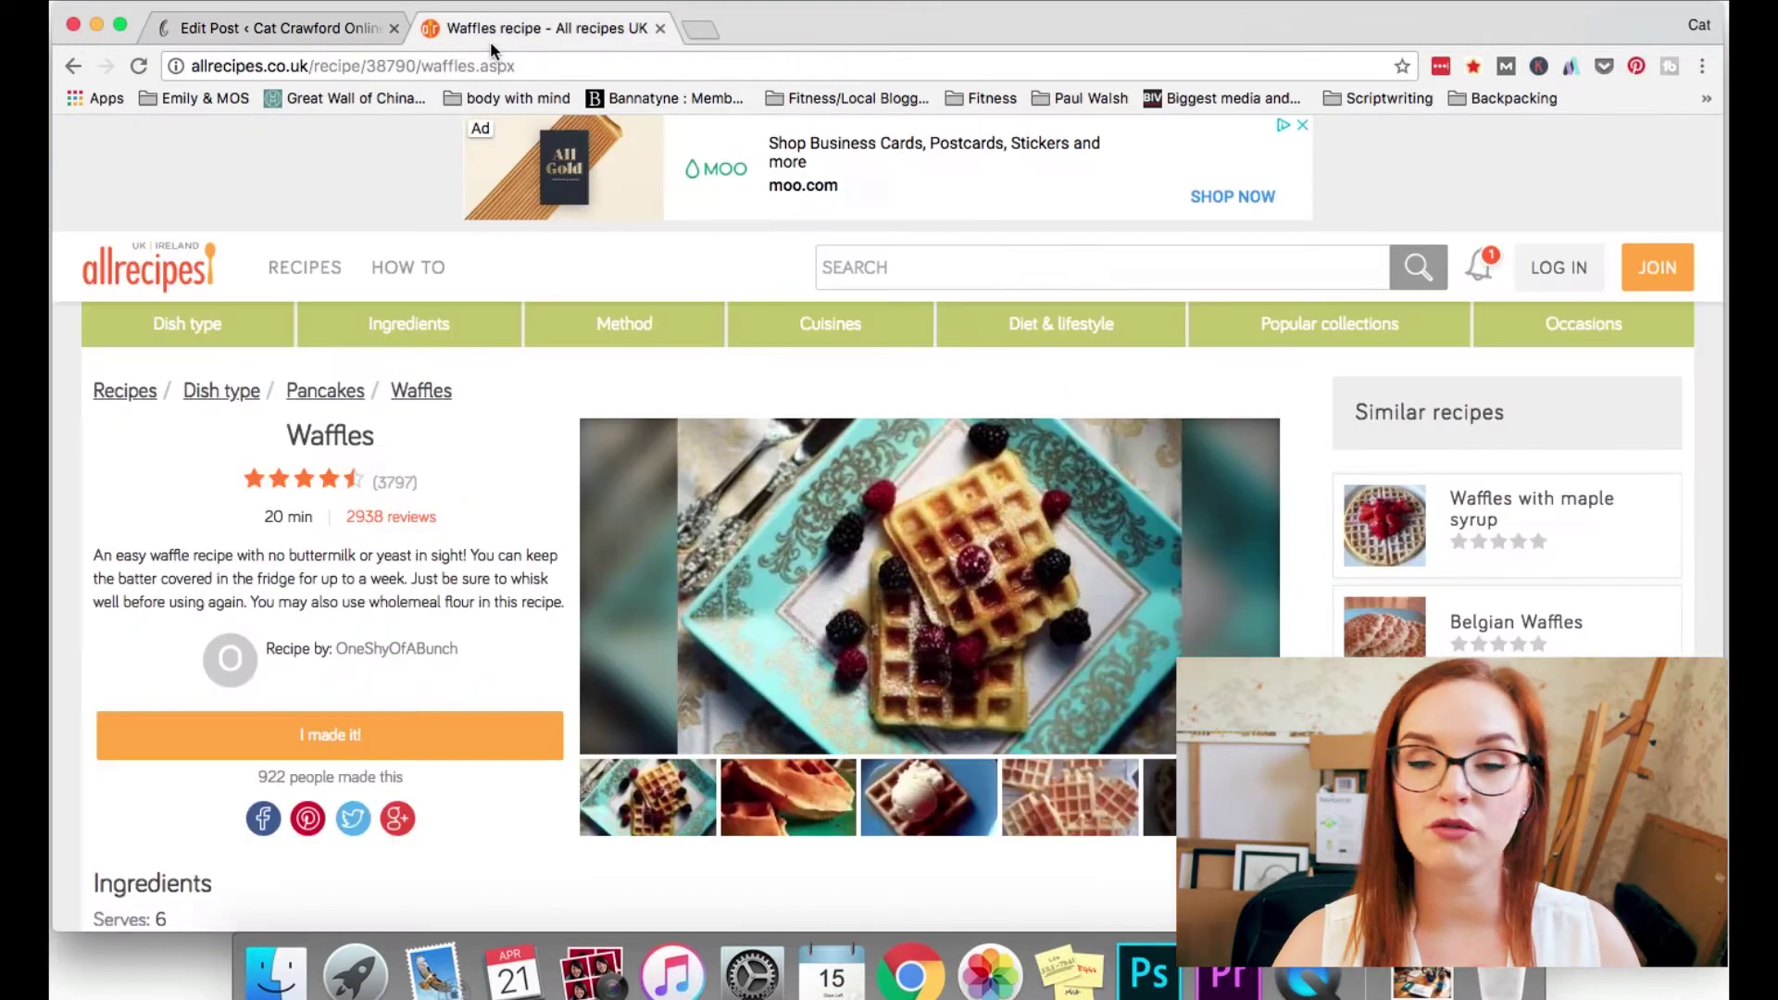
click(301, 29)
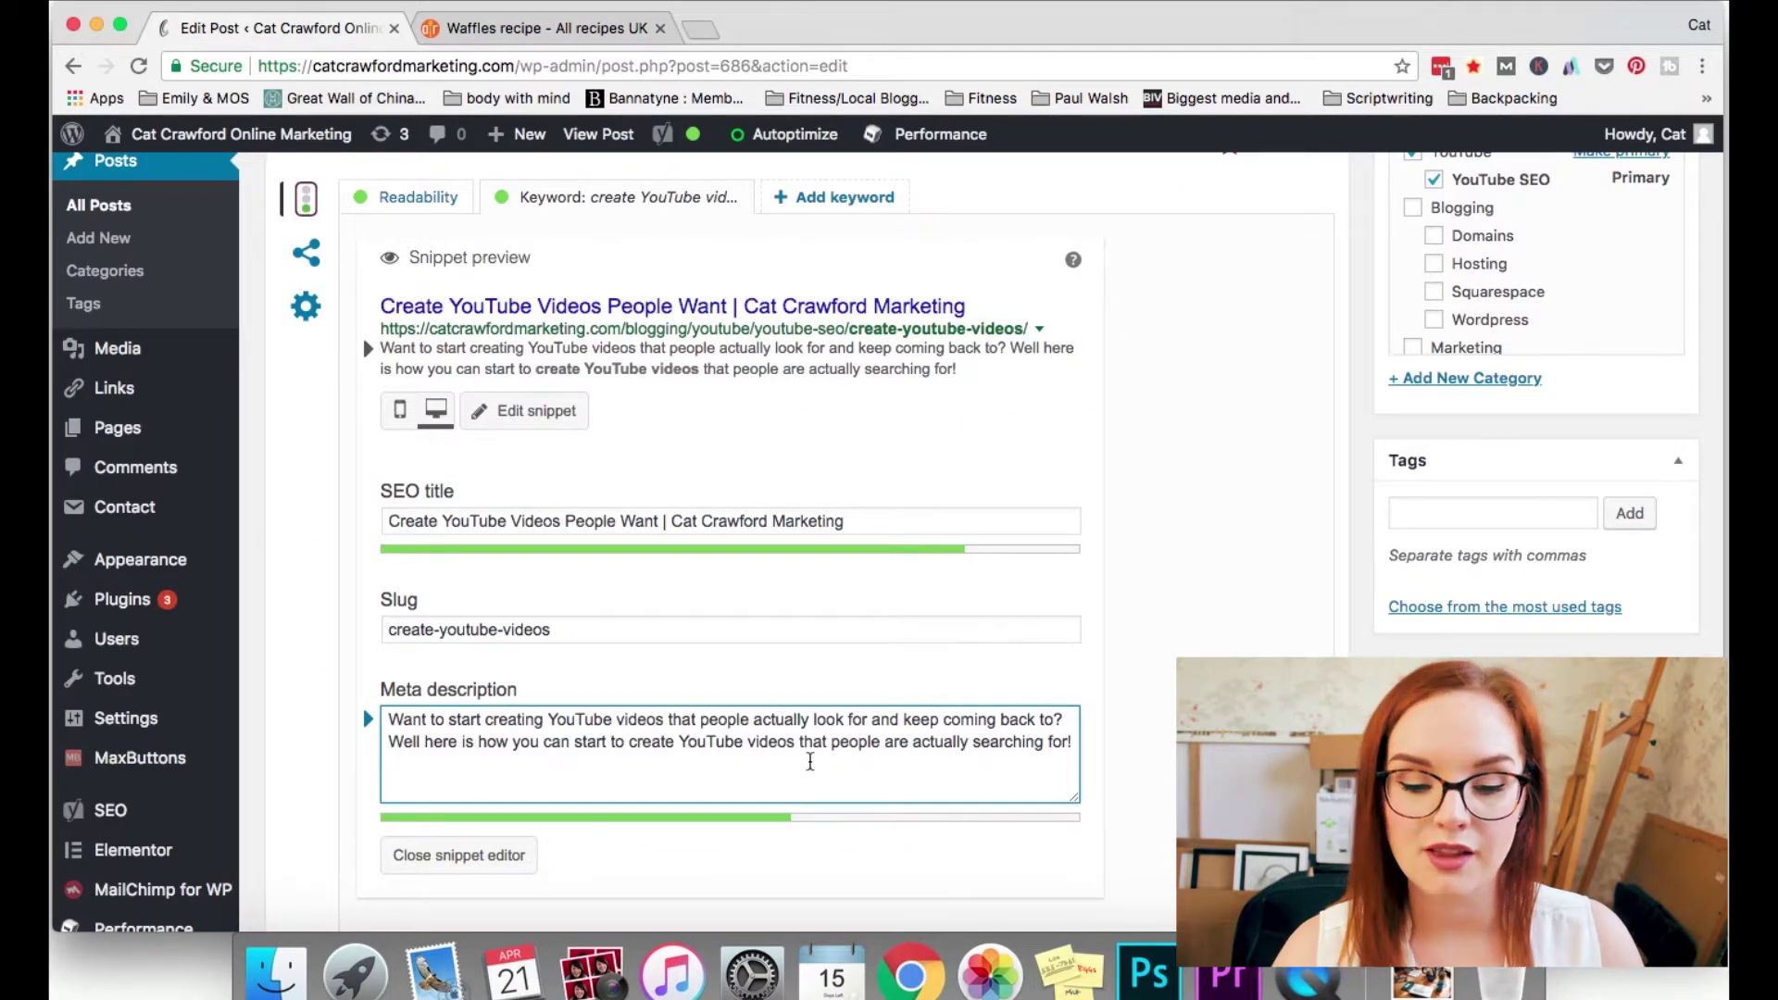
- Examine the focus keyword, cornerstone content option and list of good results in the YouTube videos post's SEO analysis
scroll(750, 778, down, 5)
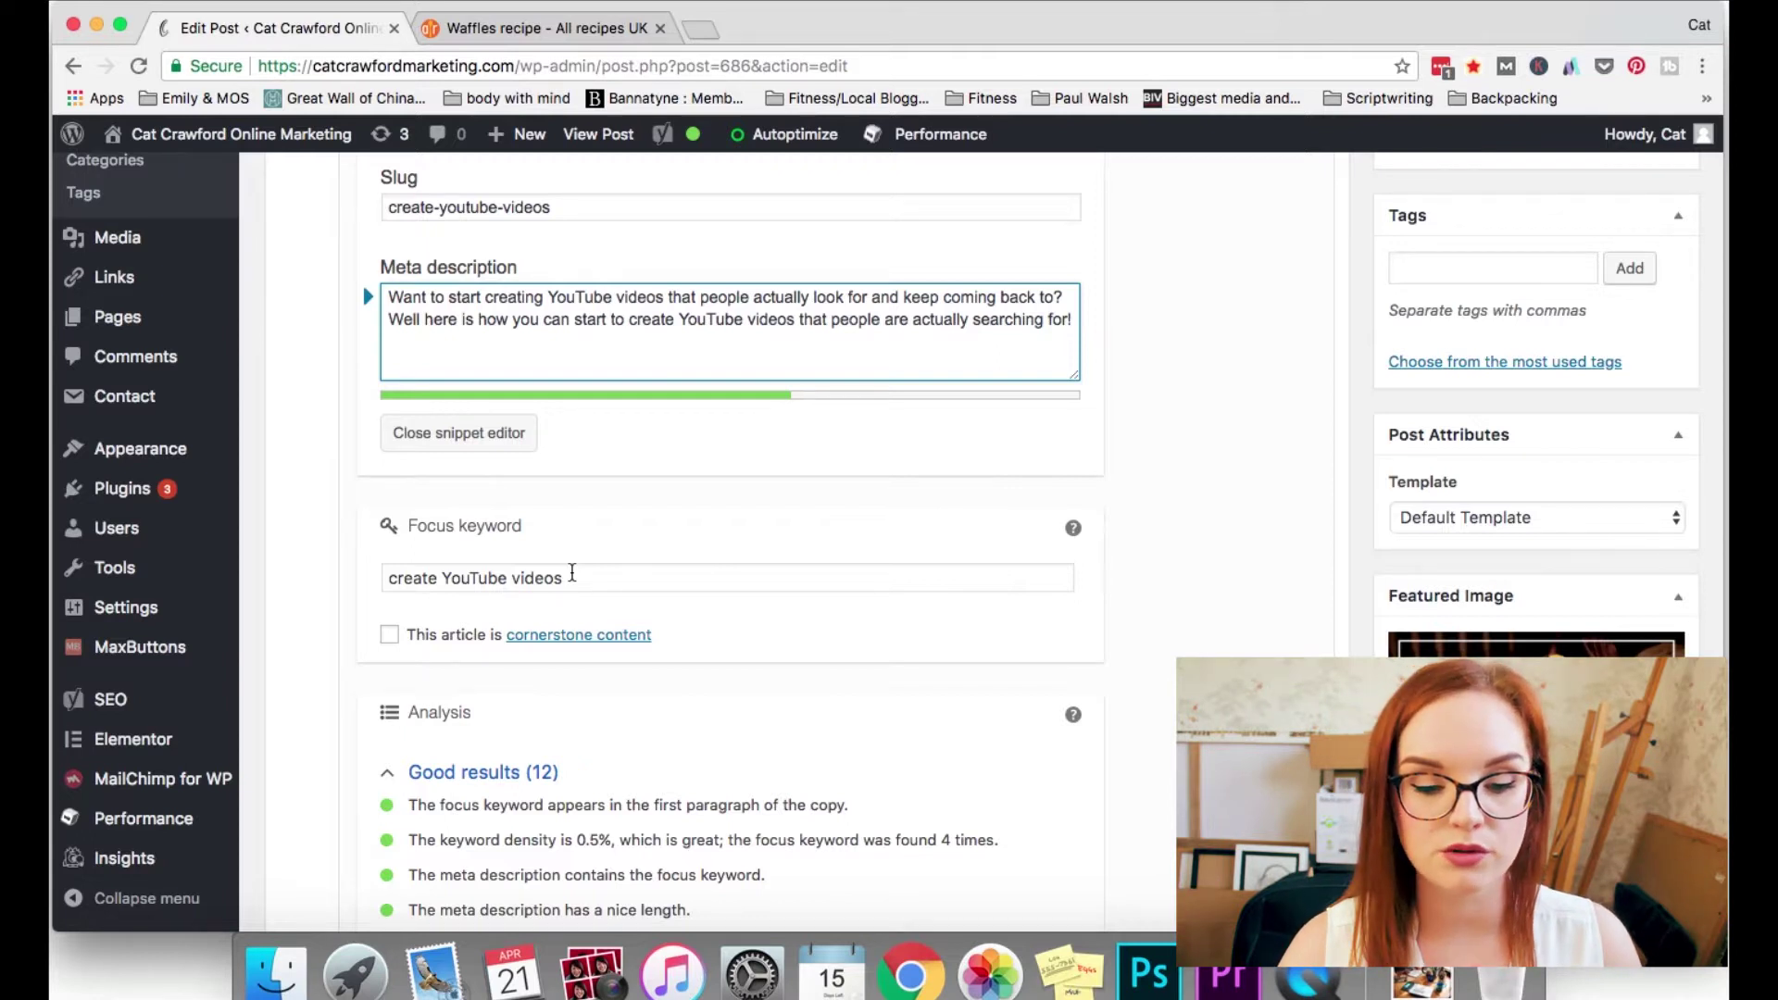
scroll(454, 398, down, 5)
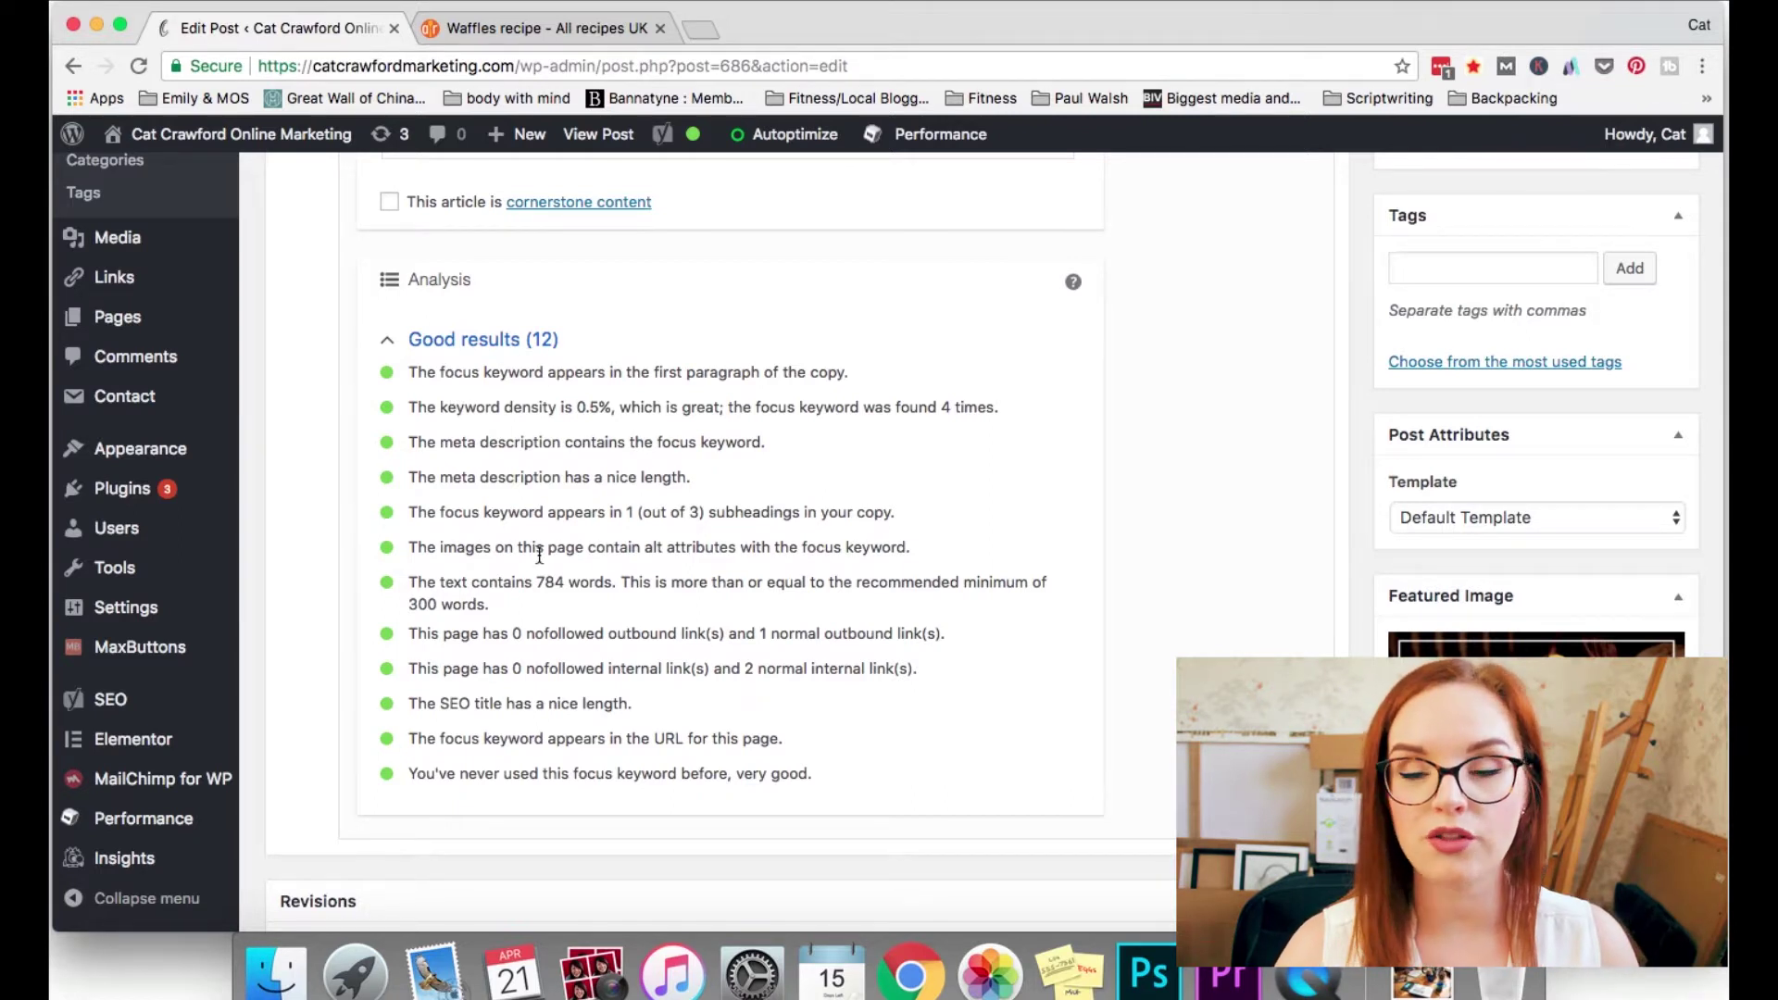
scroll(539, 554, up, 3)
scroll(537, 552, up, 2)
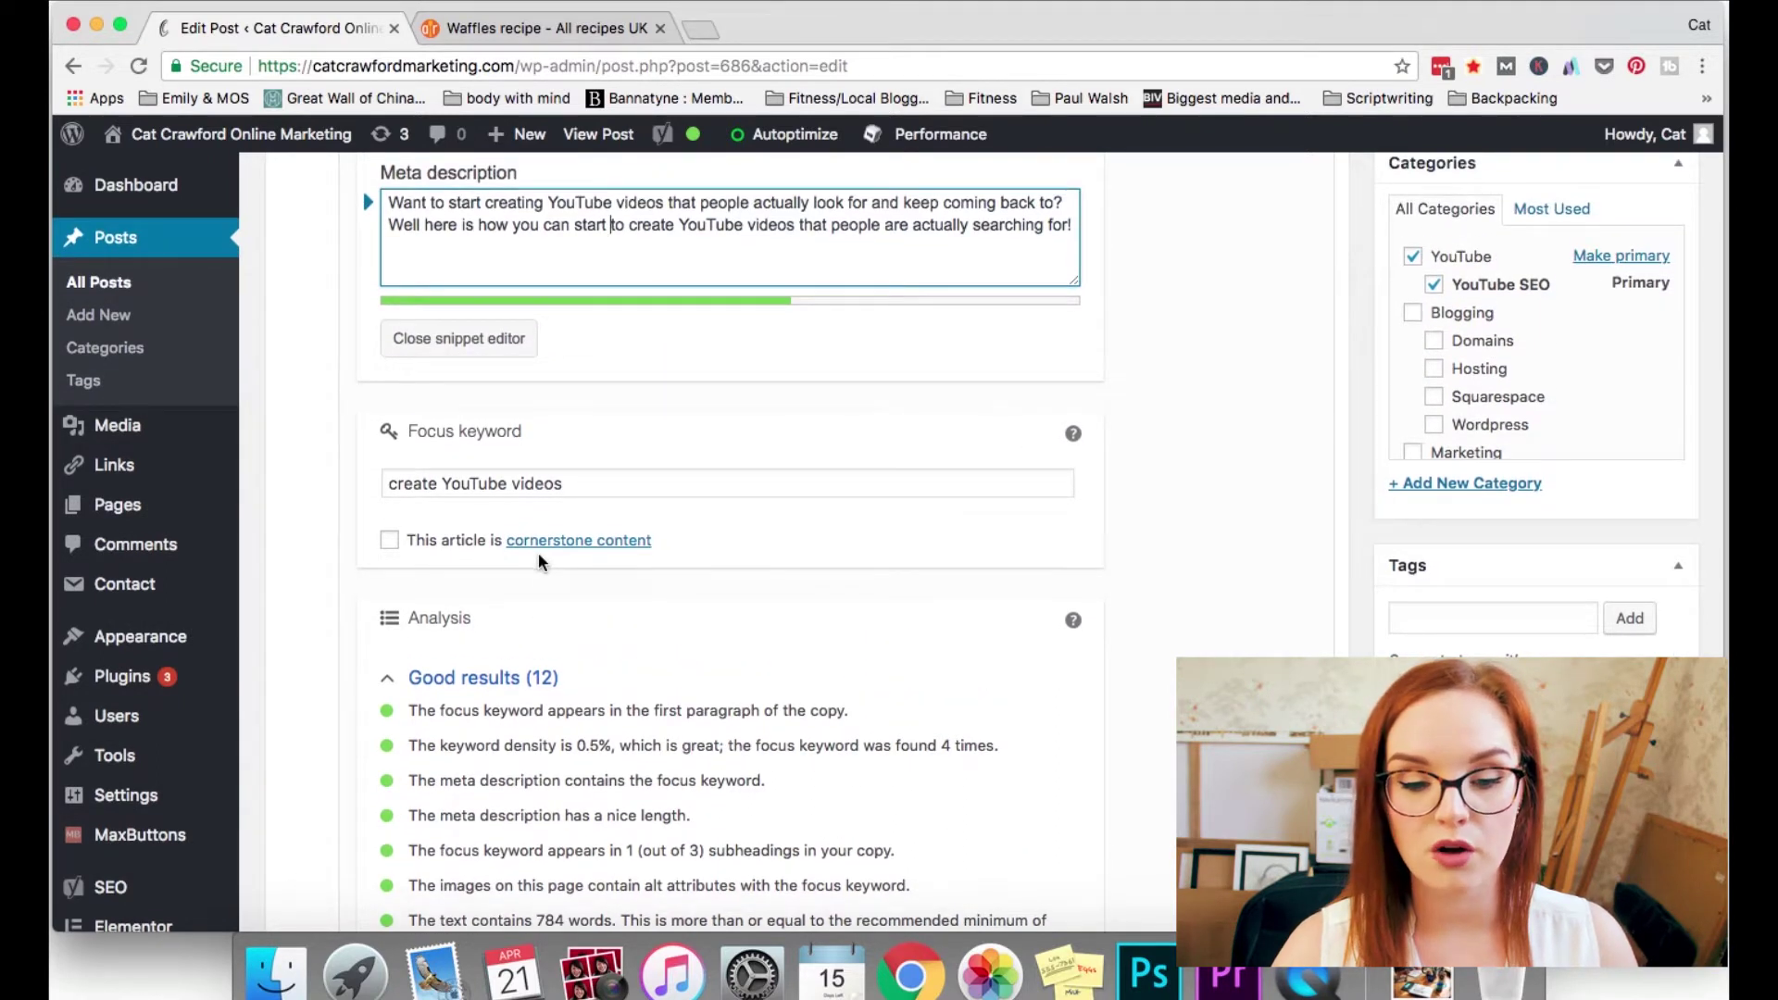
scroll(537, 553, up, 10)
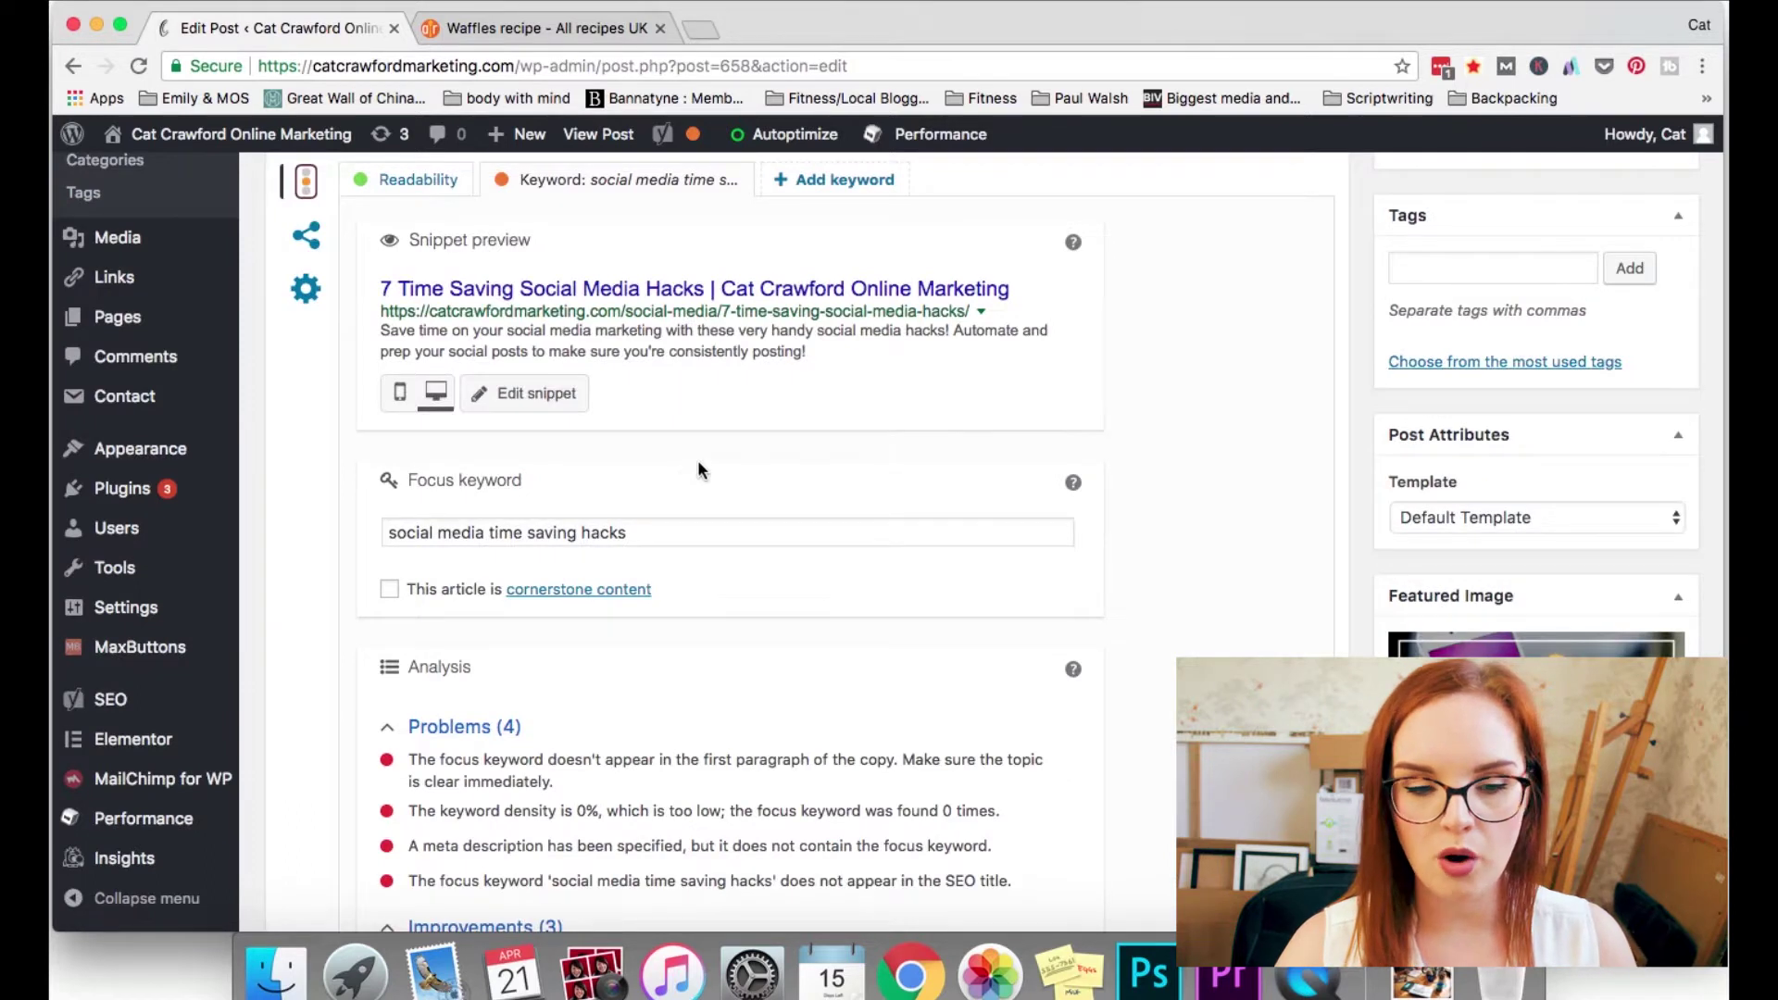
- Review the keyword analysis problems and improvements for the "7 Time Saving Social Media Hacks" post against its content
scroll(697, 539, down, 2)
scroll(631, 615, down, 3)
scroll(512, 524, down, 3)
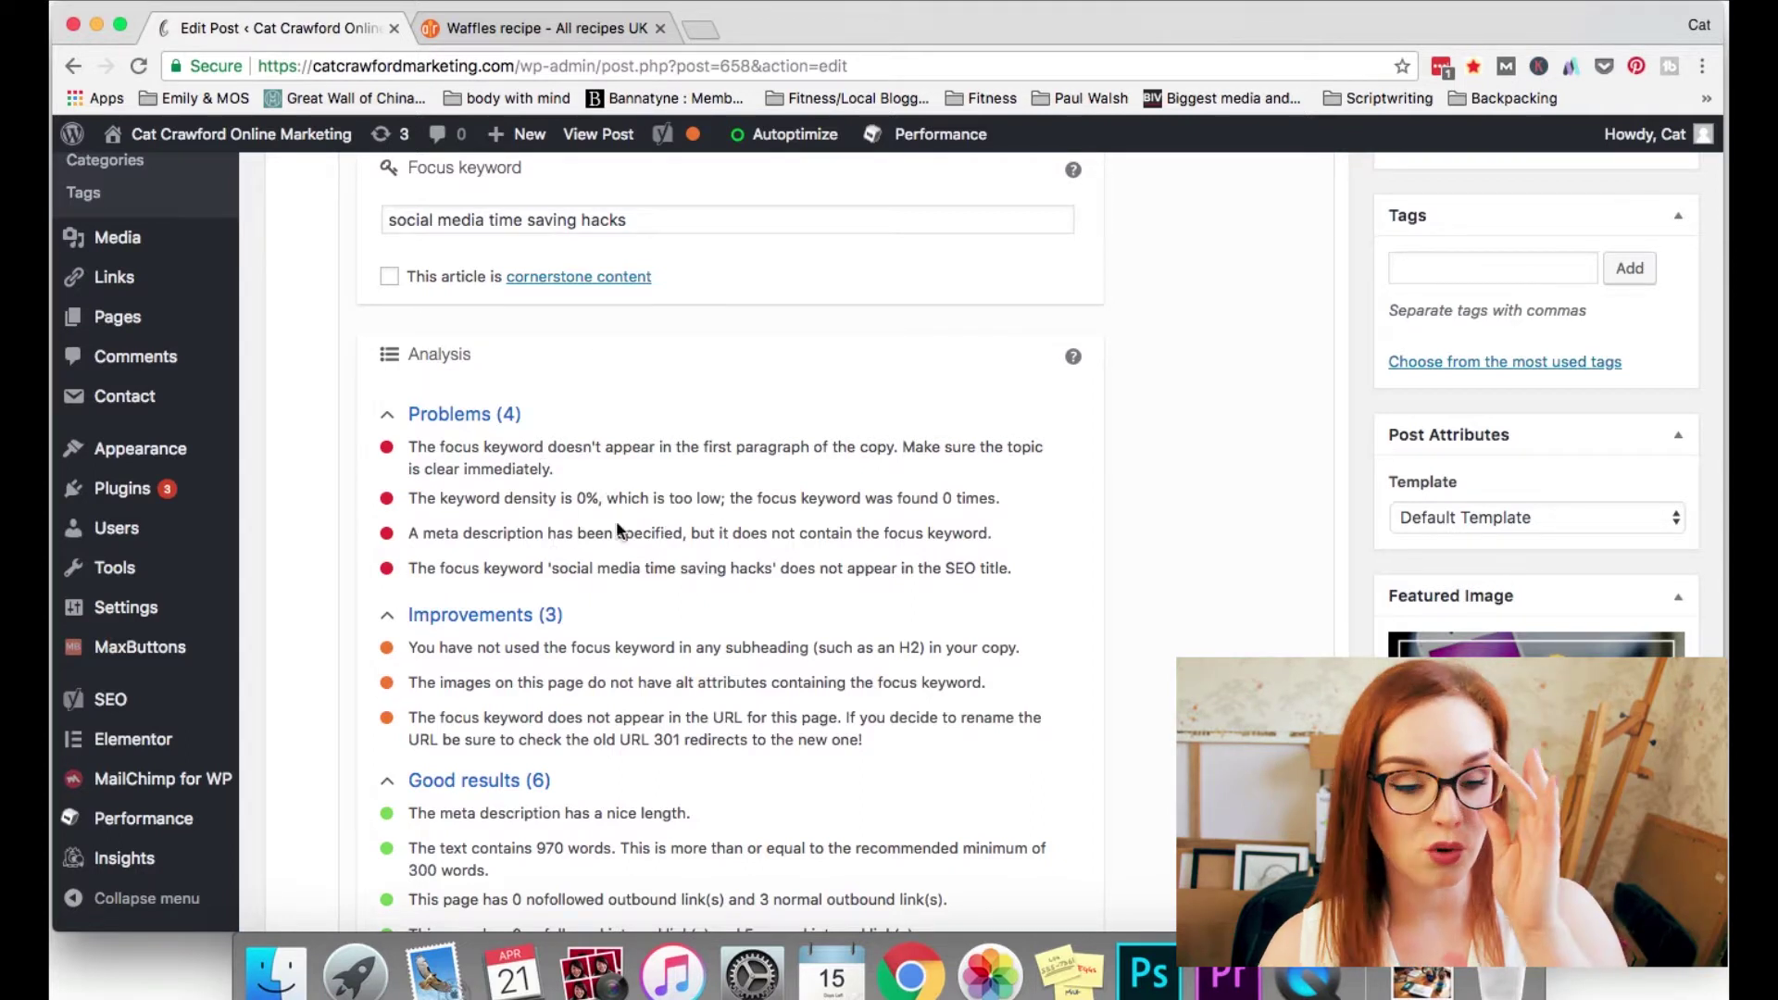
scroll(667, 537, up, 10)
scroll(672, 562, down, 10)
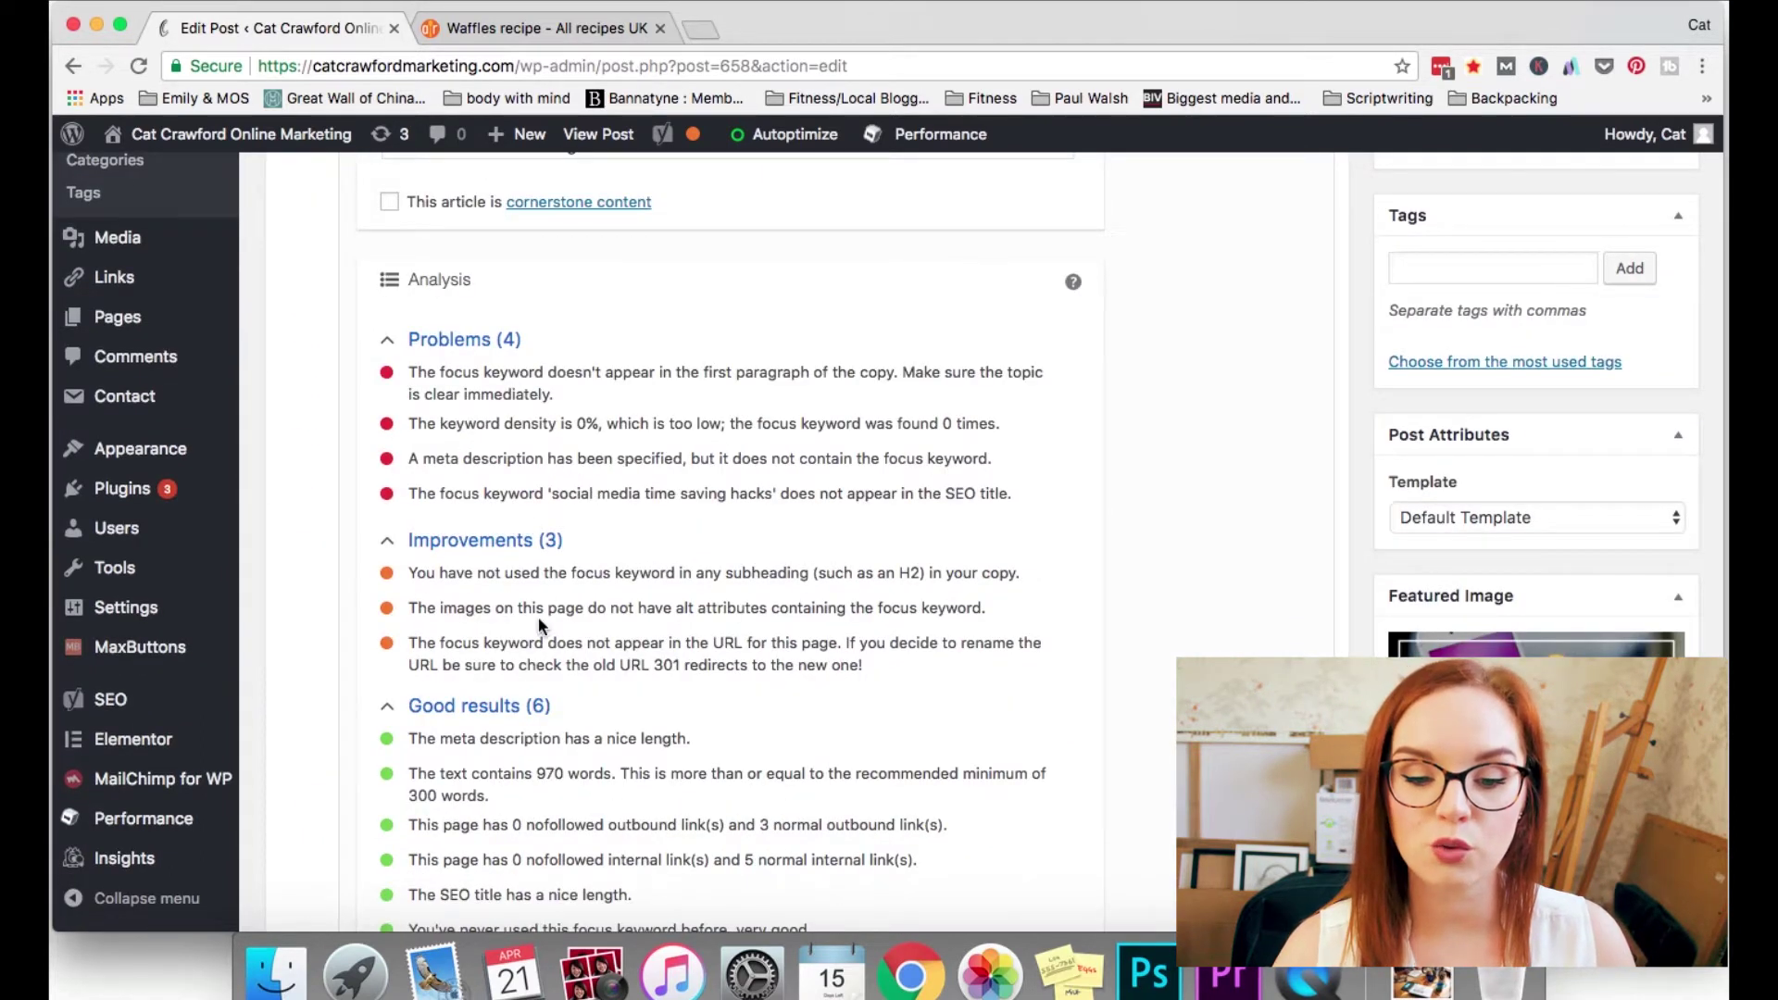
scroll(684, 583, up, 10)
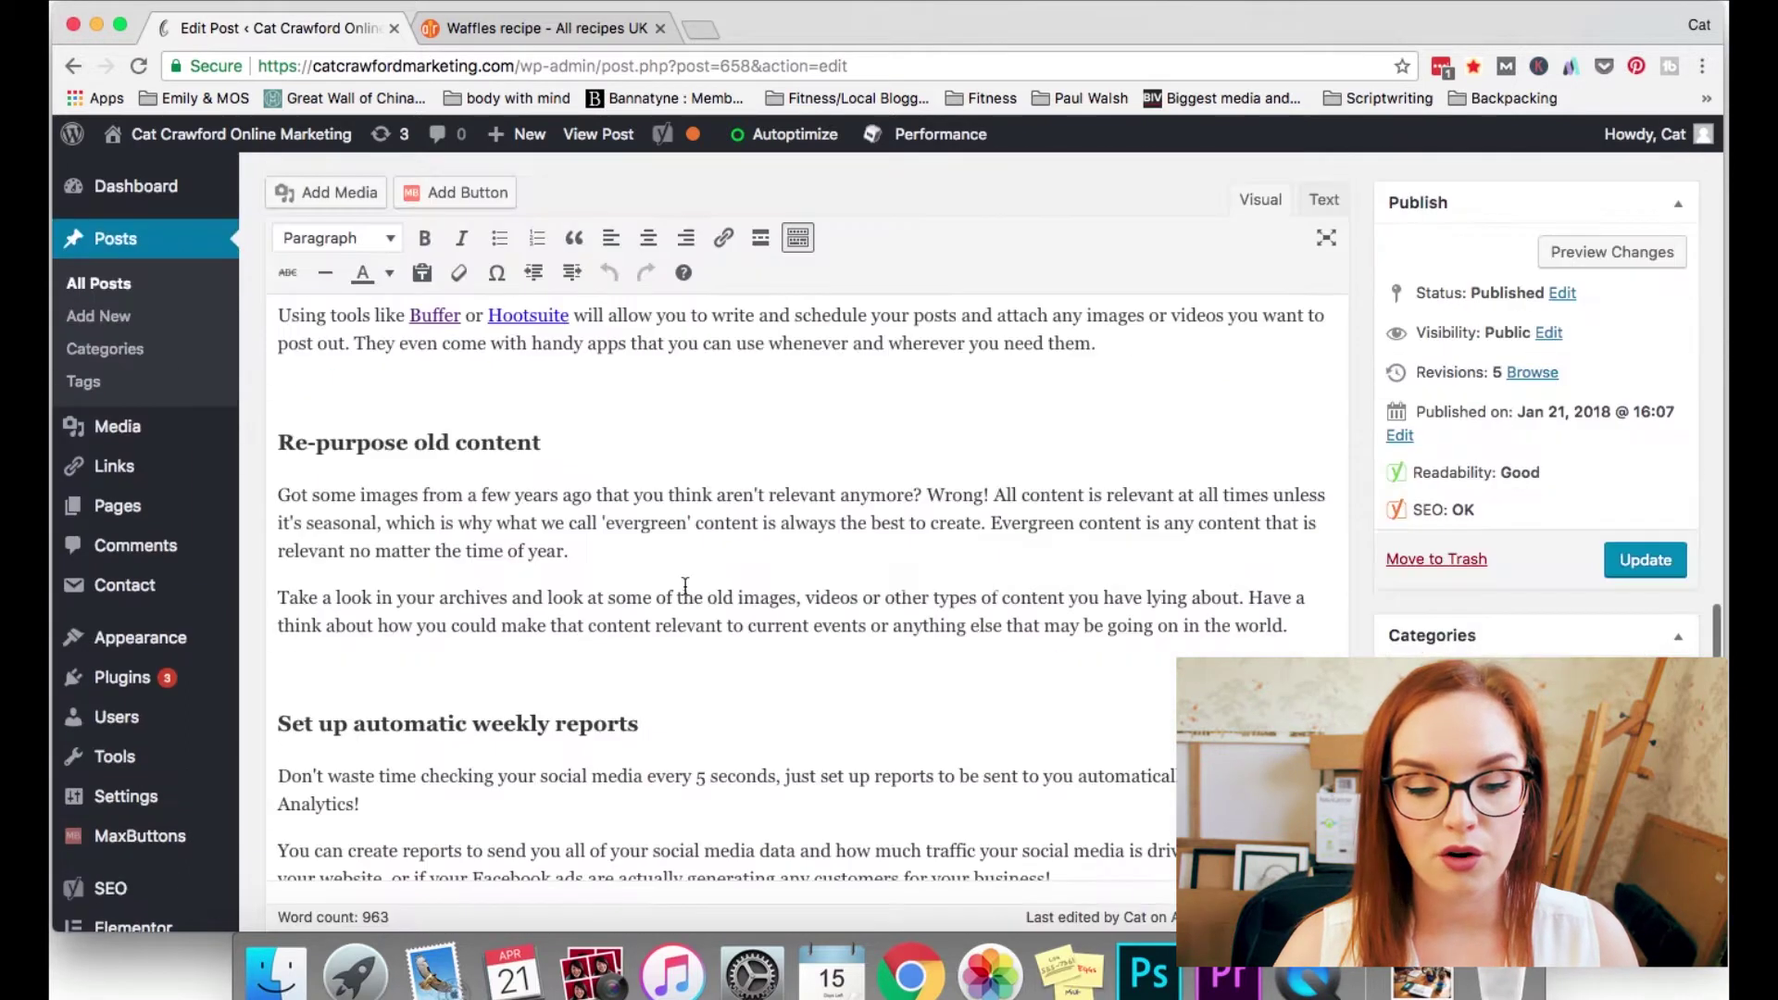
- Show the Readability analysis of the social media hacks post and review its improvements and good results
scroll(684, 583, down, 10)
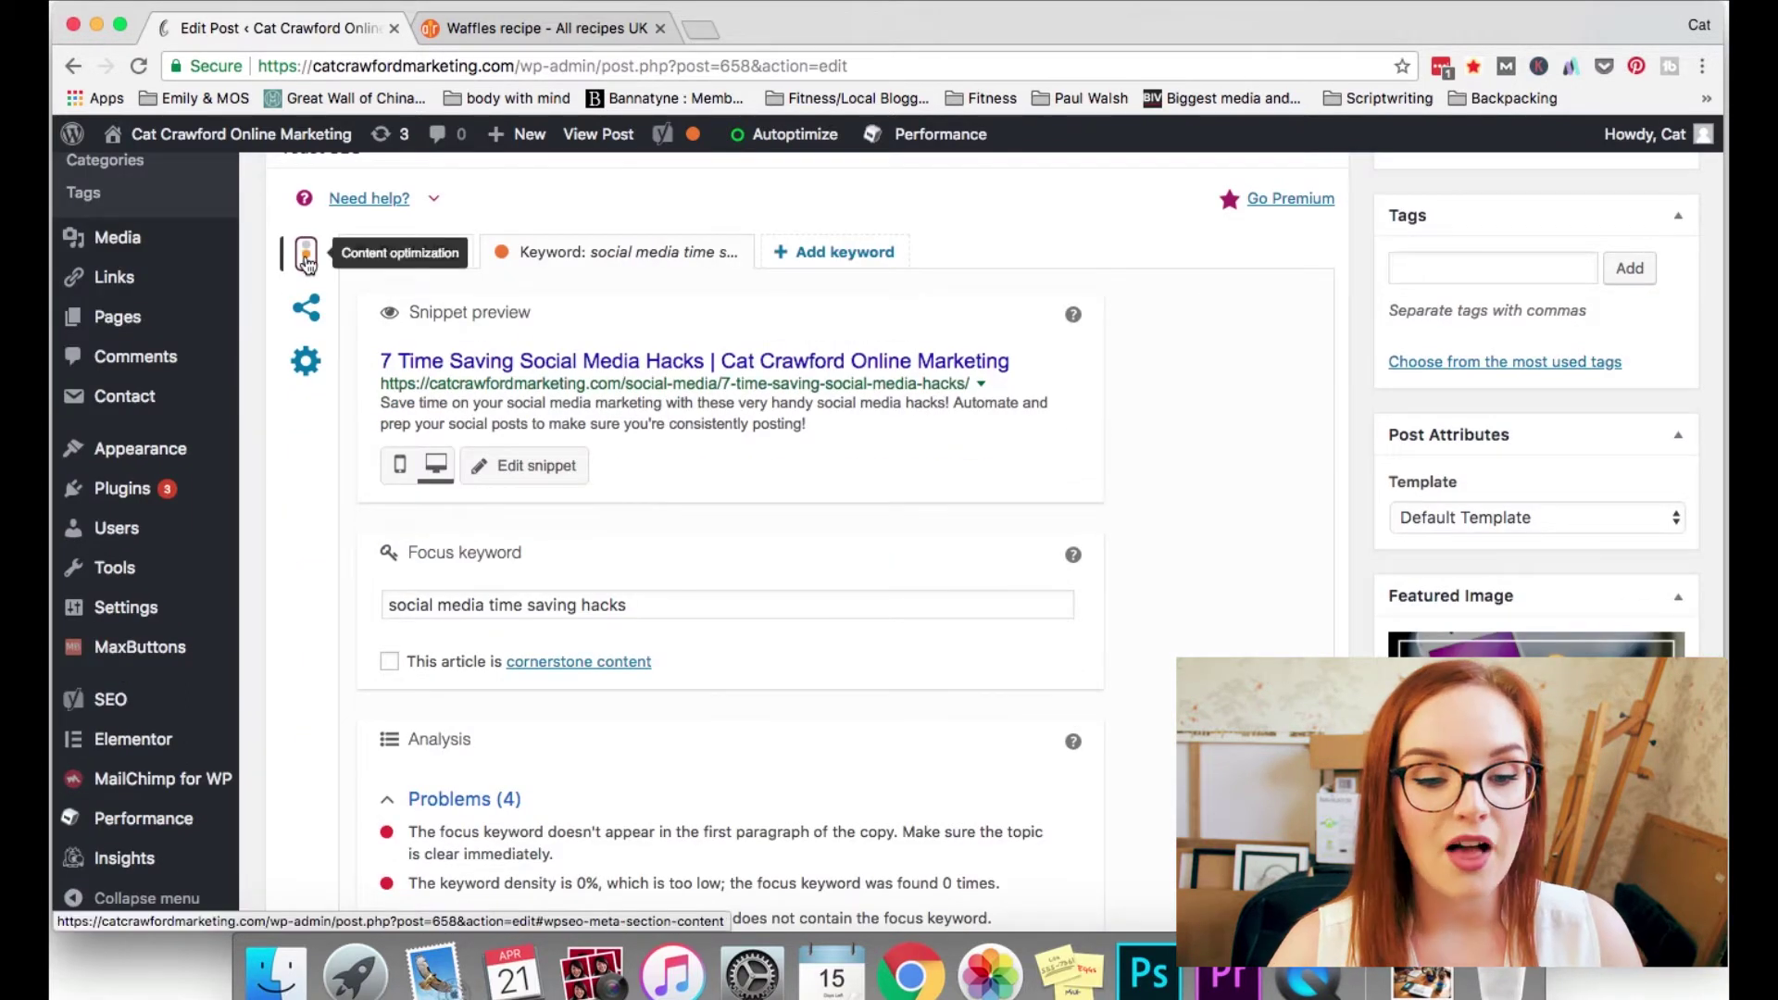
click(440, 251)
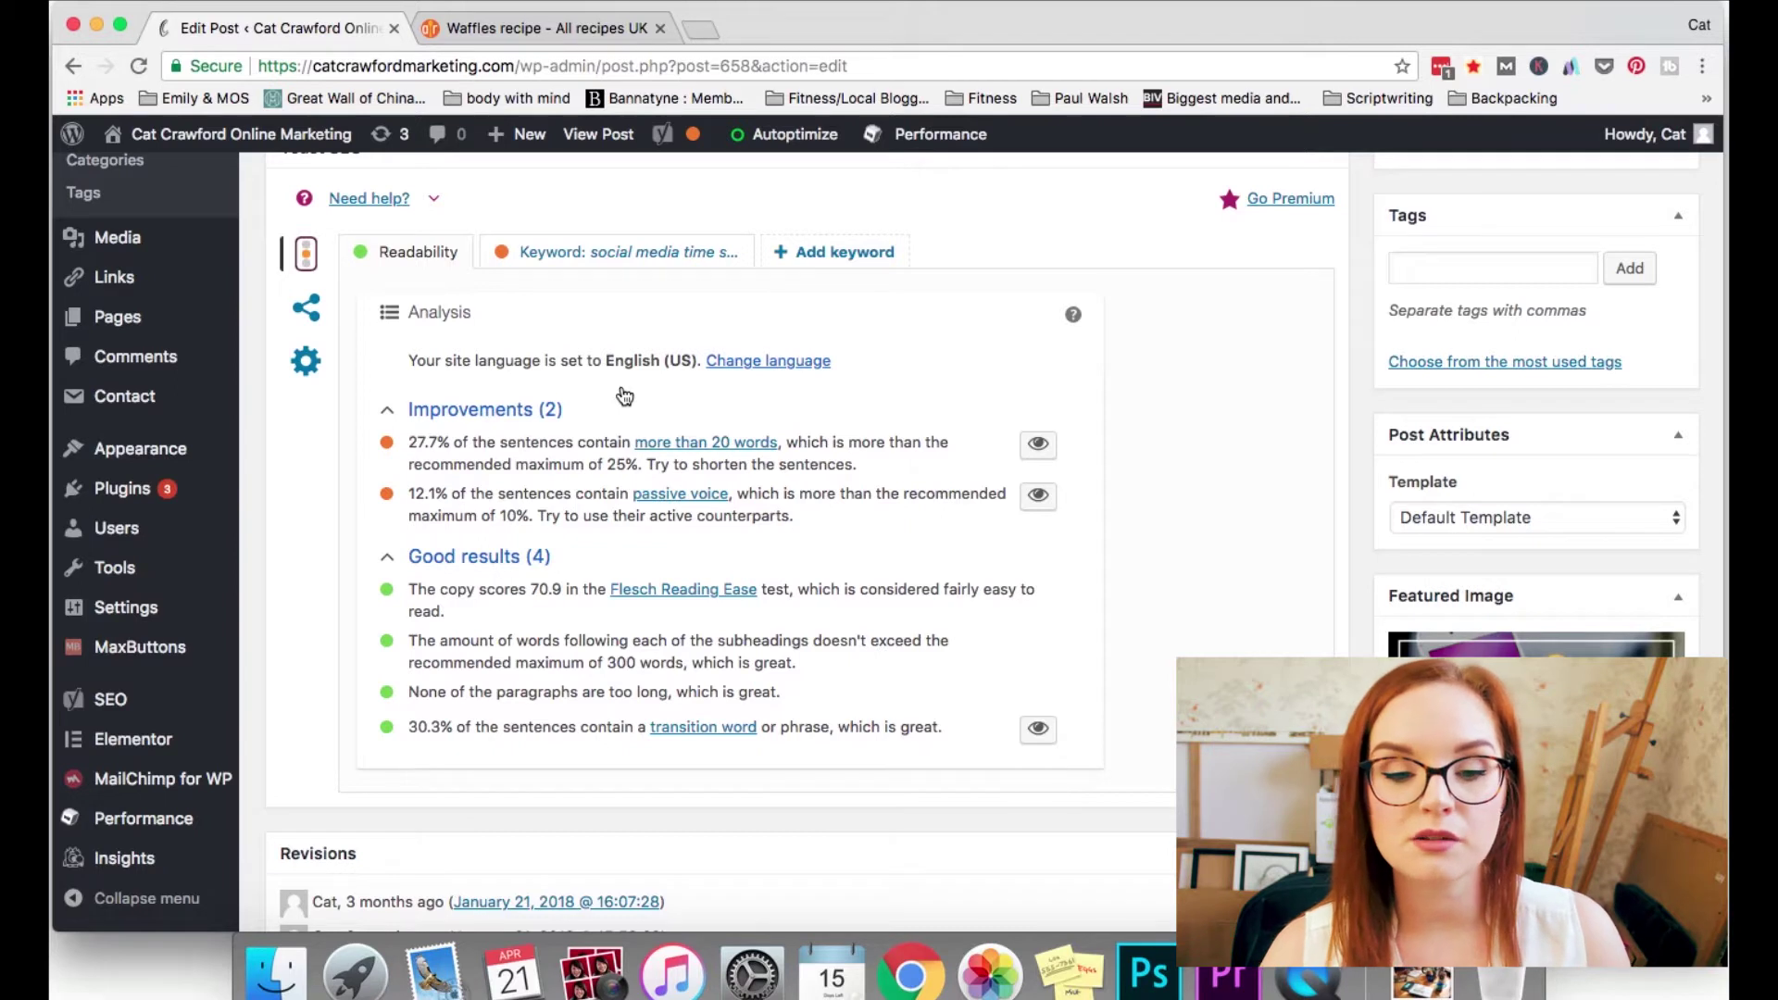
scroll(600, 574, down, 1)
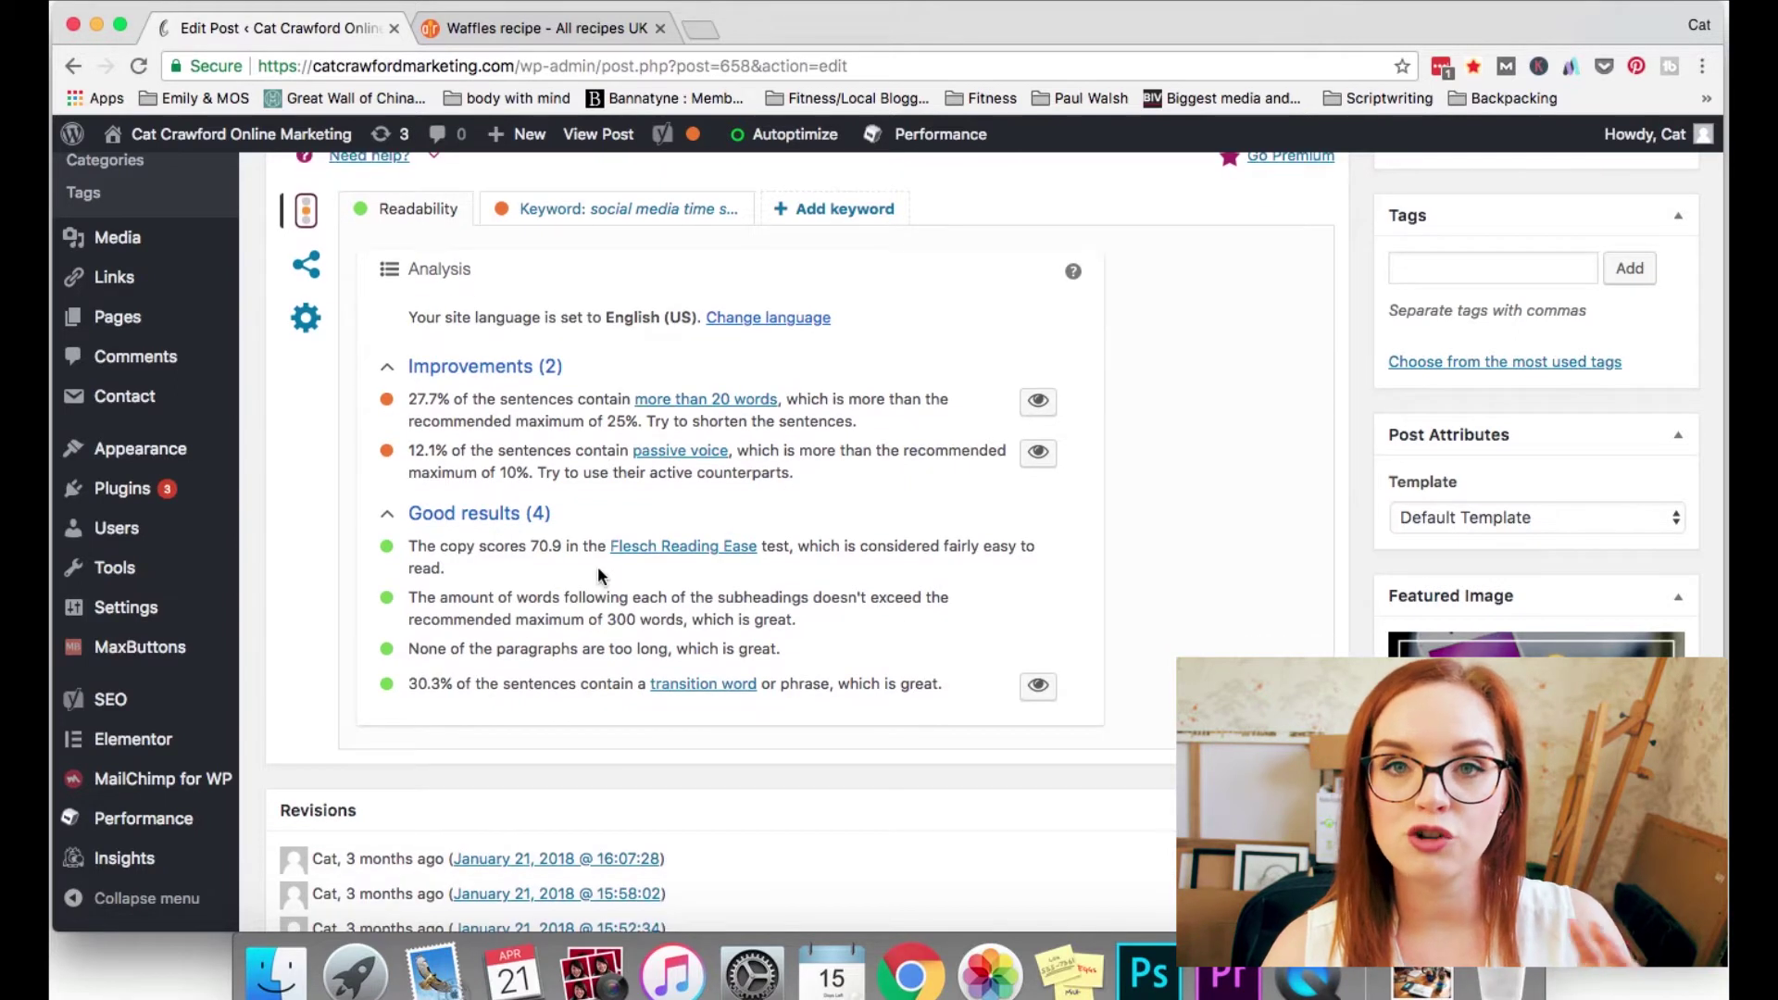
- Finish reviewing the readability results and show the keyword analysis of the social media hacks post again
scroll(597, 574, down, 1)
scroll(598, 565, up, 3)
click(520, 288)
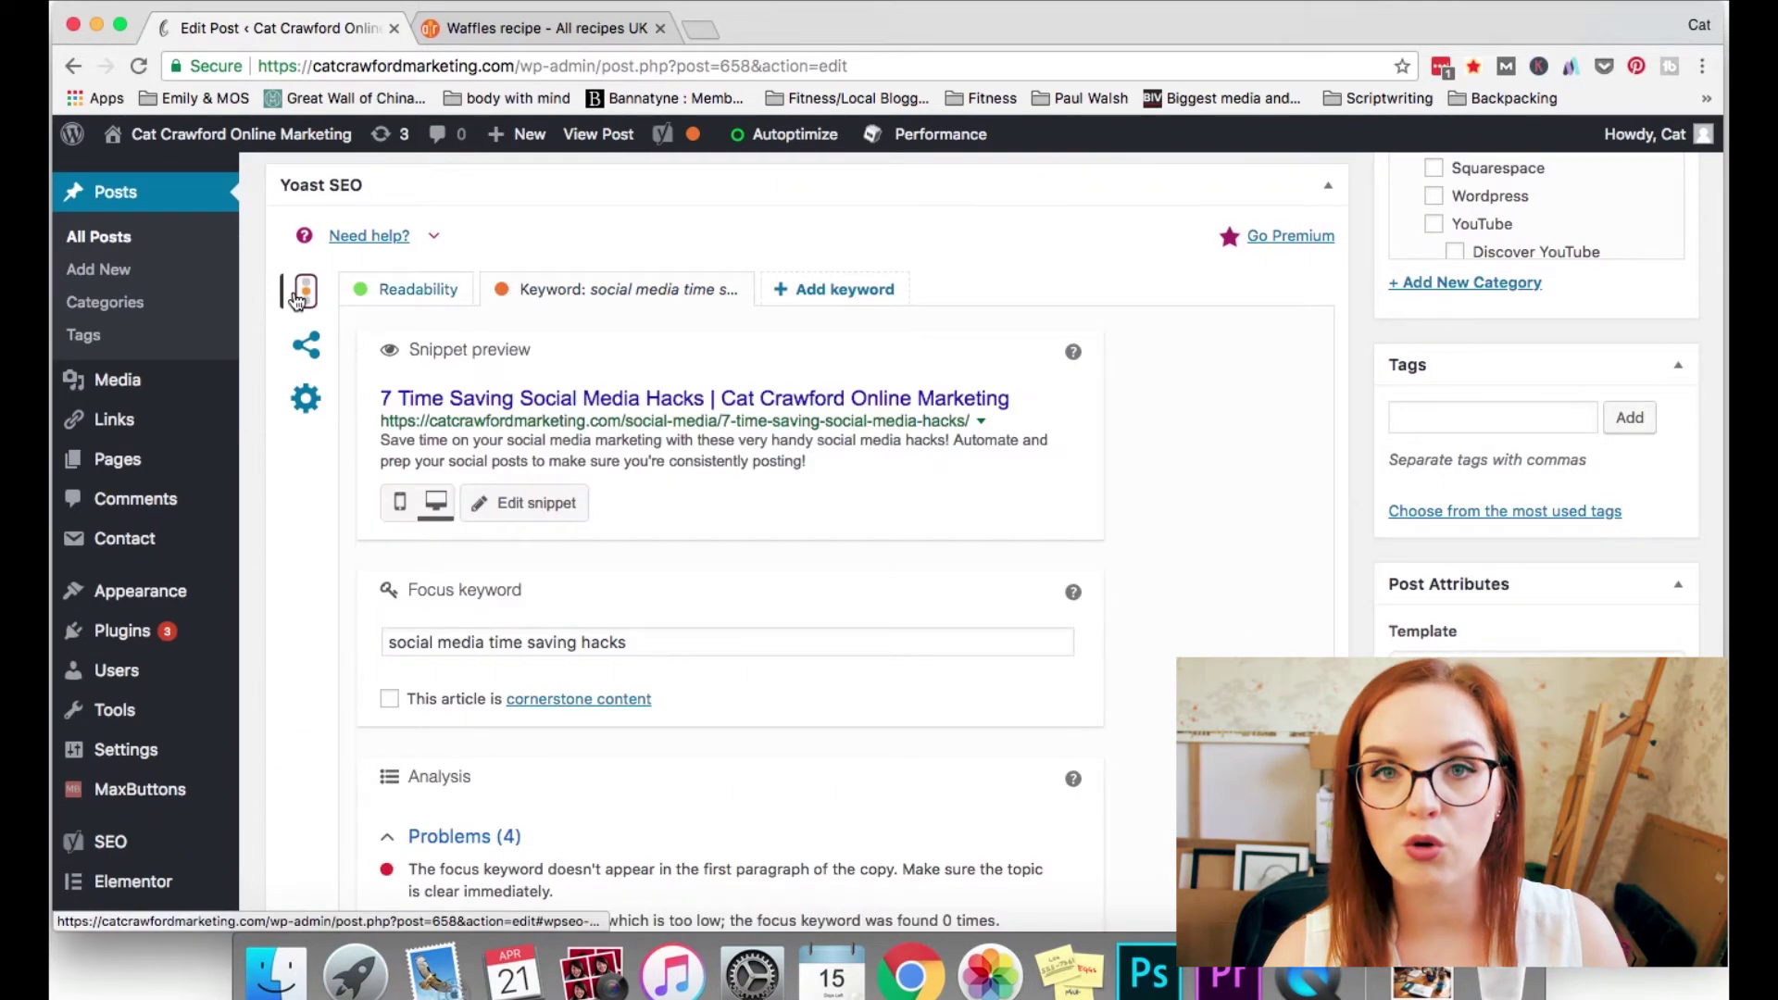
- Show the post's Facebook sharing settings and examine the Facebook title, description and image fields
scroll(567, 415, up, 1)
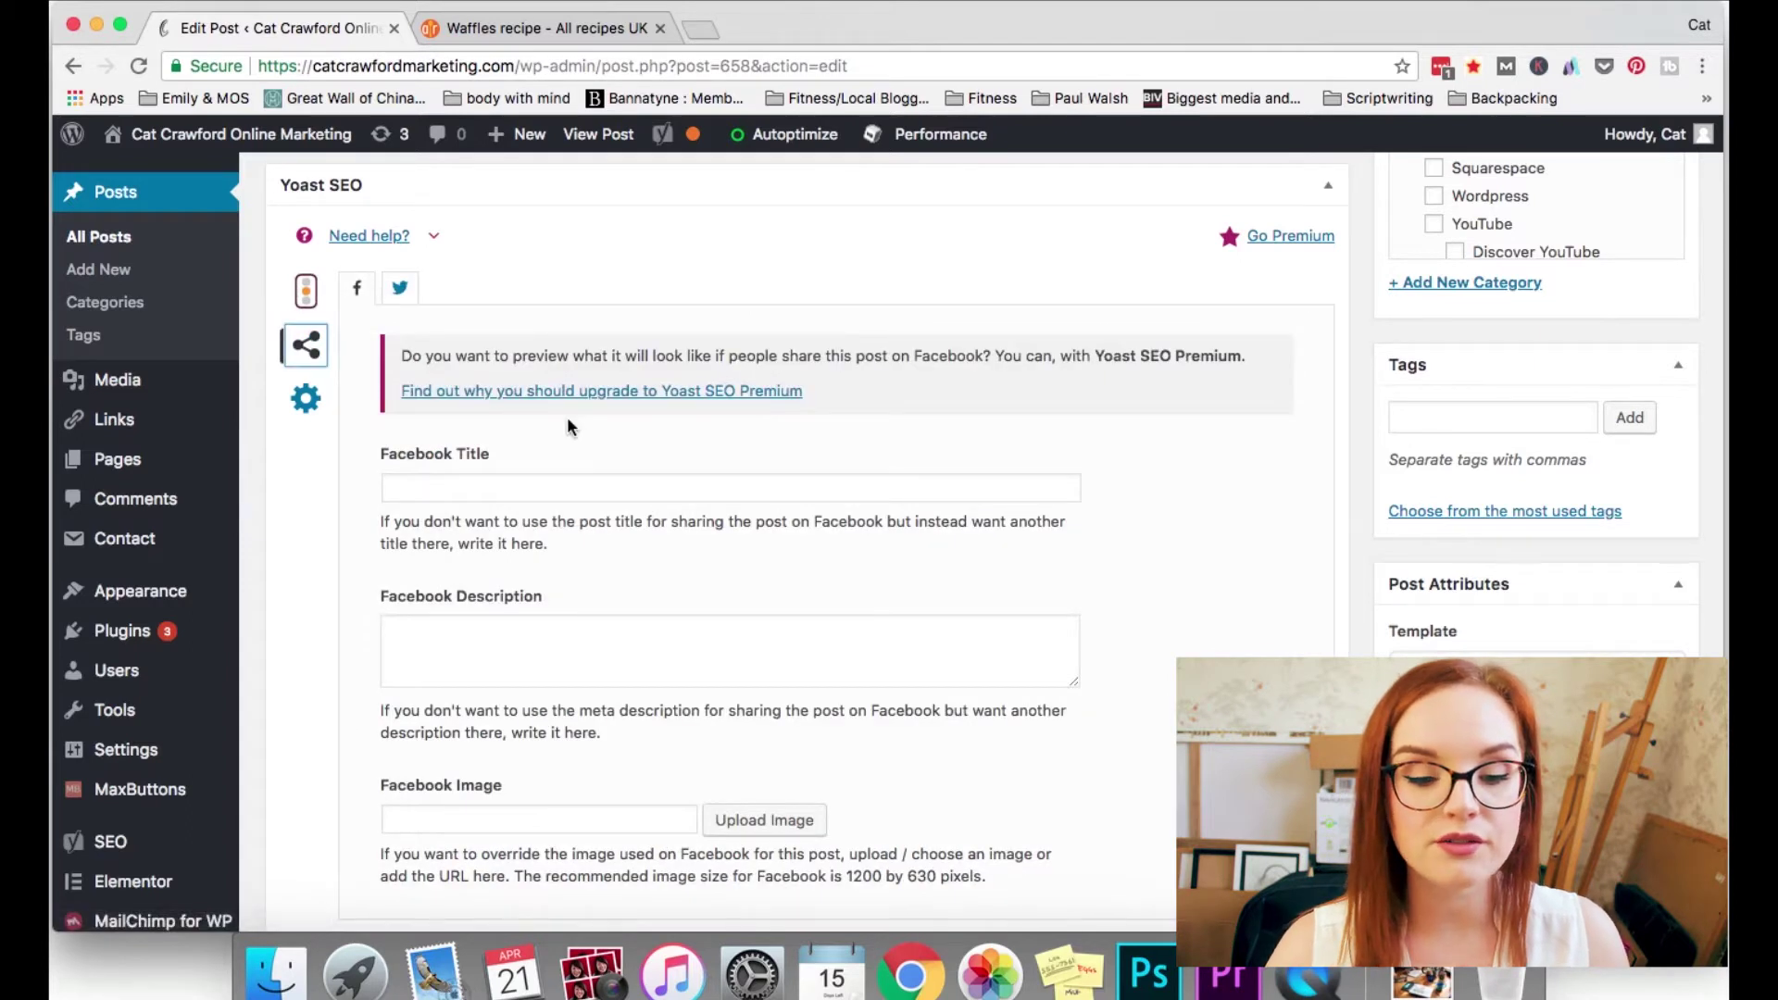
scroll(566, 415, down, 3)
scroll(505, 415, up, 2)
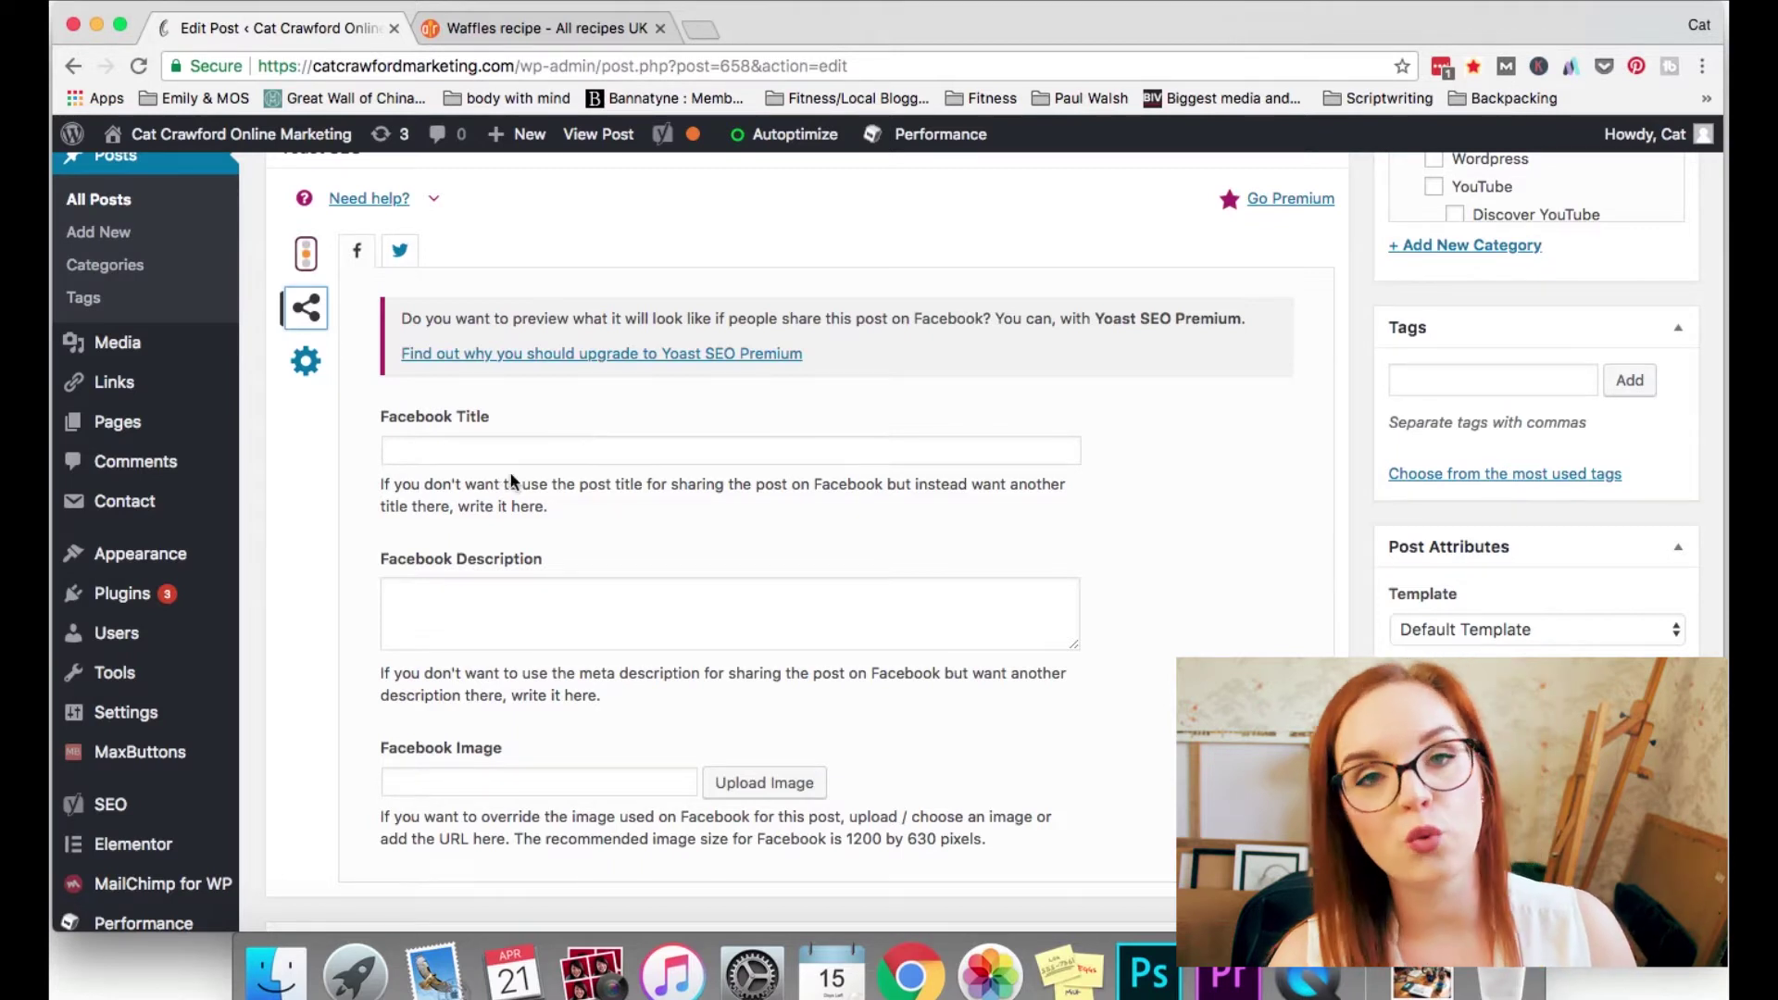
scroll(585, 508, down, 2)
click(475, 356)
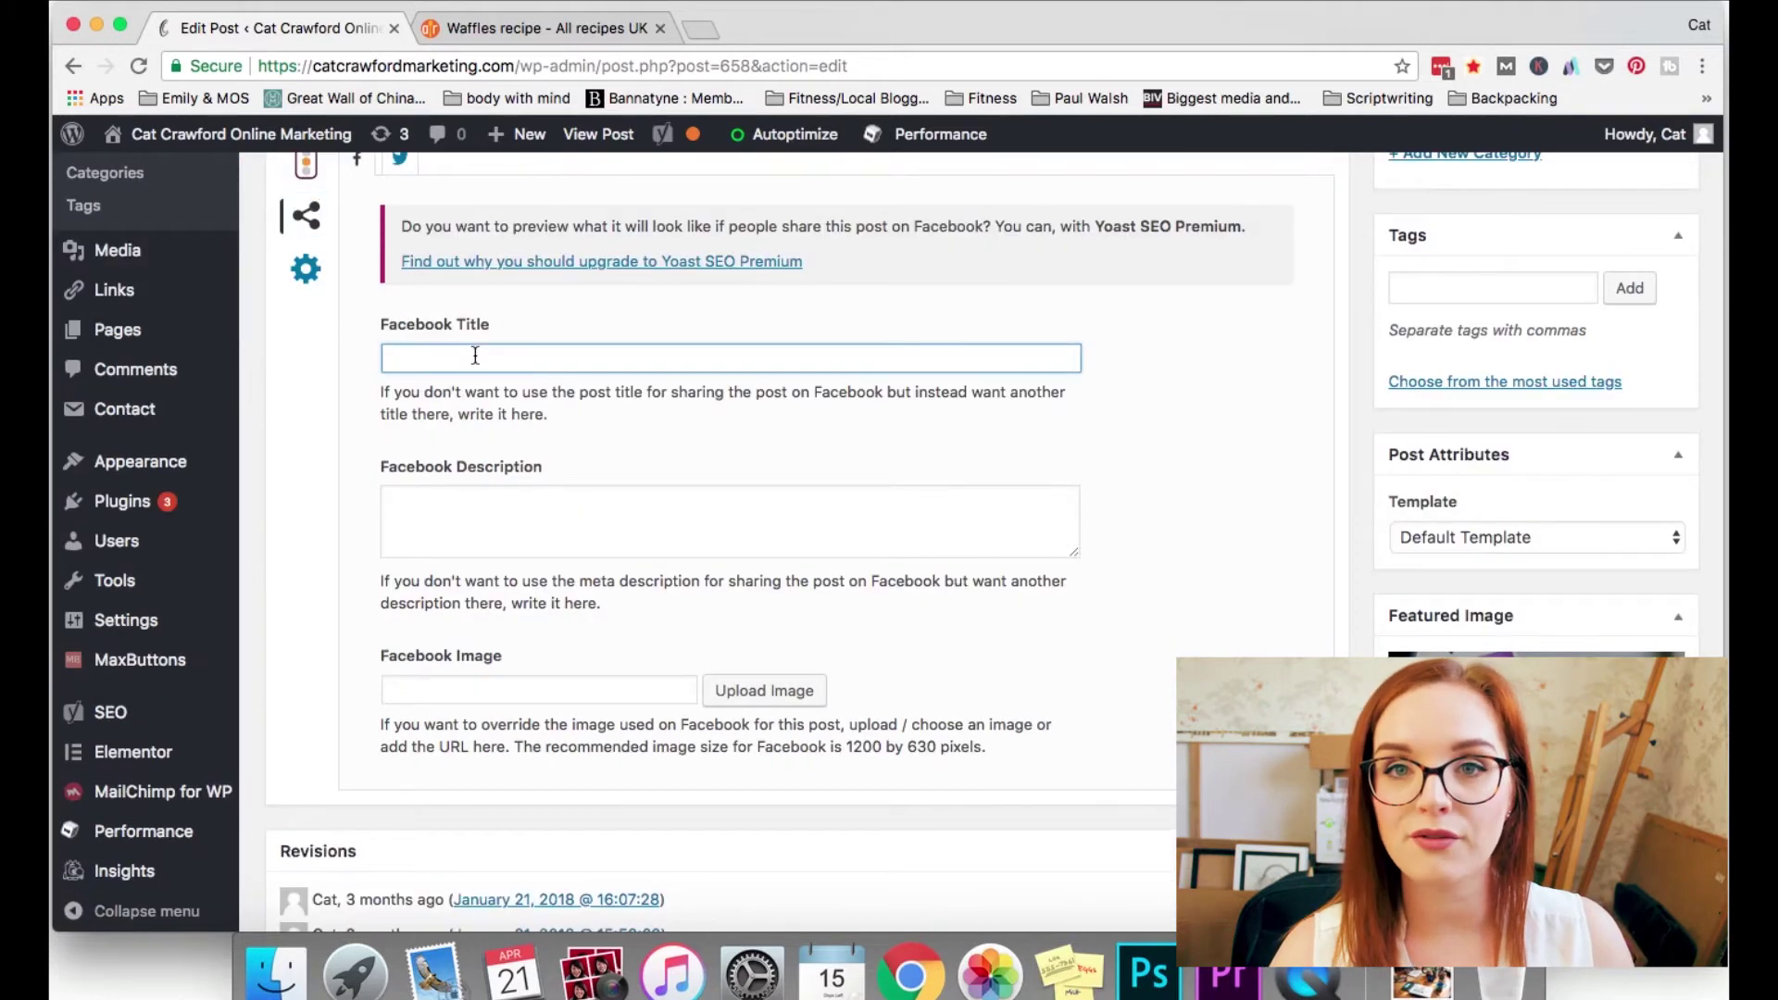
click(450, 506)
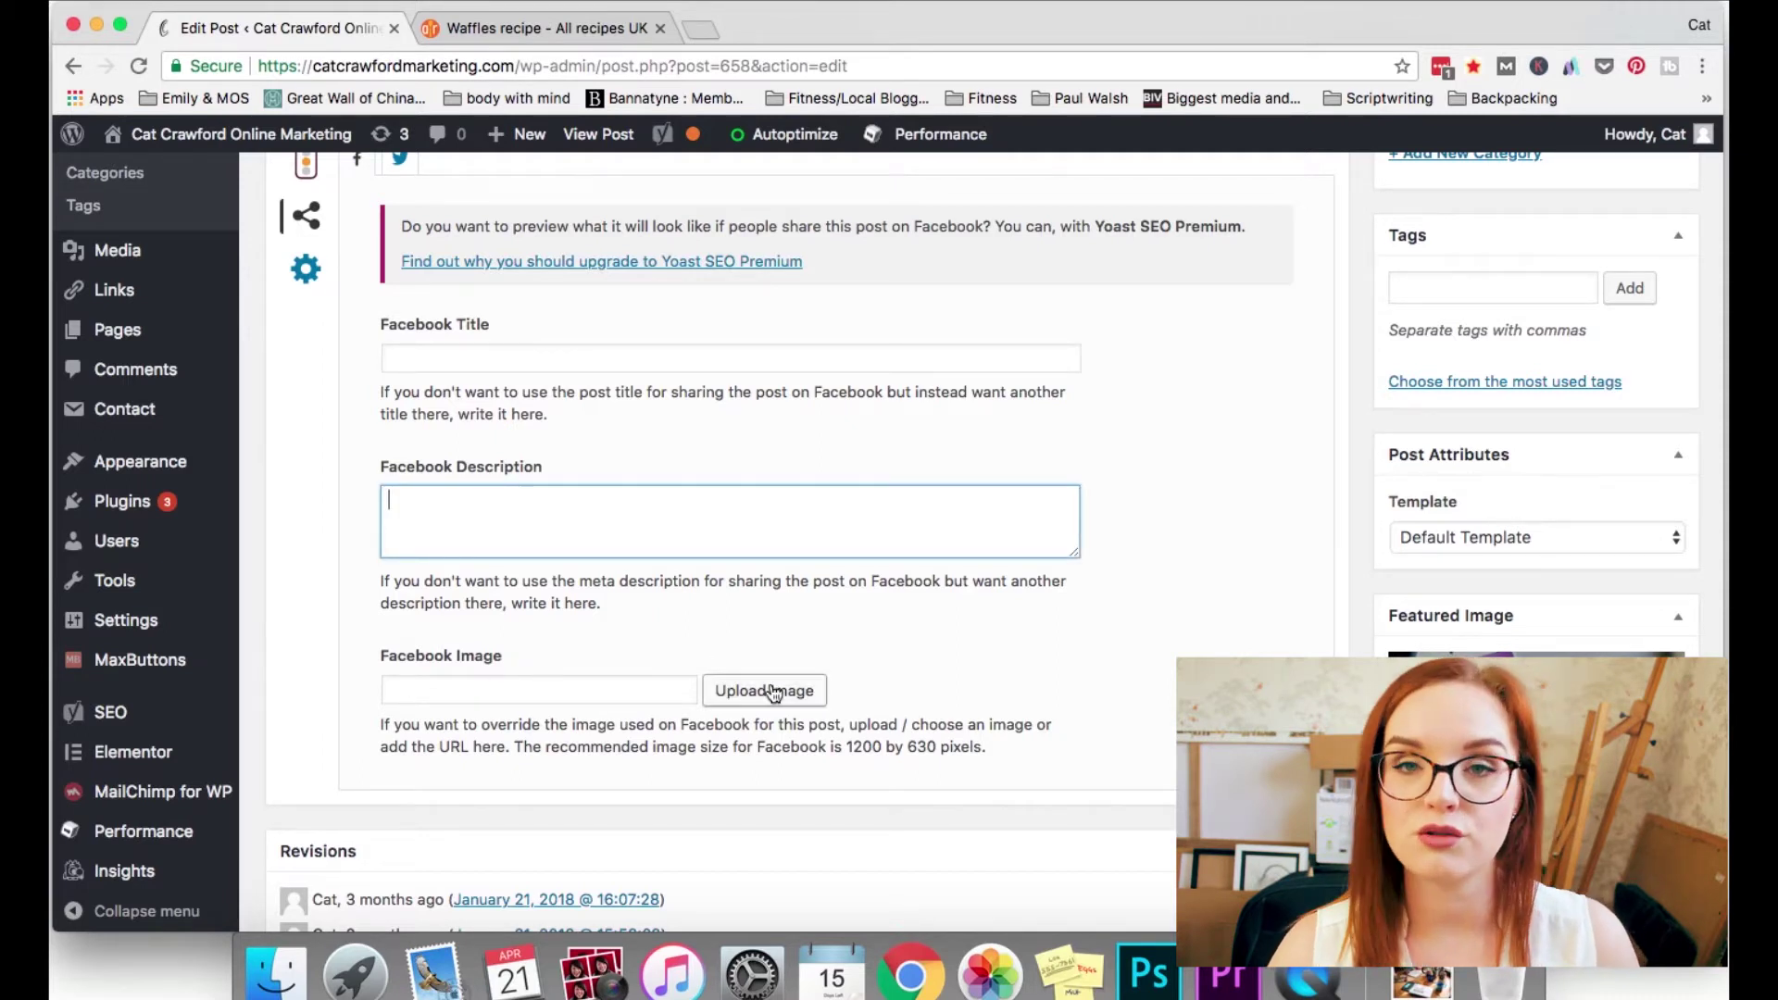
- Show the post's Twitter sharing settings and examine the Twitter title, description and image fields
scroll(745, 423, up, 3)
click(399, 326)
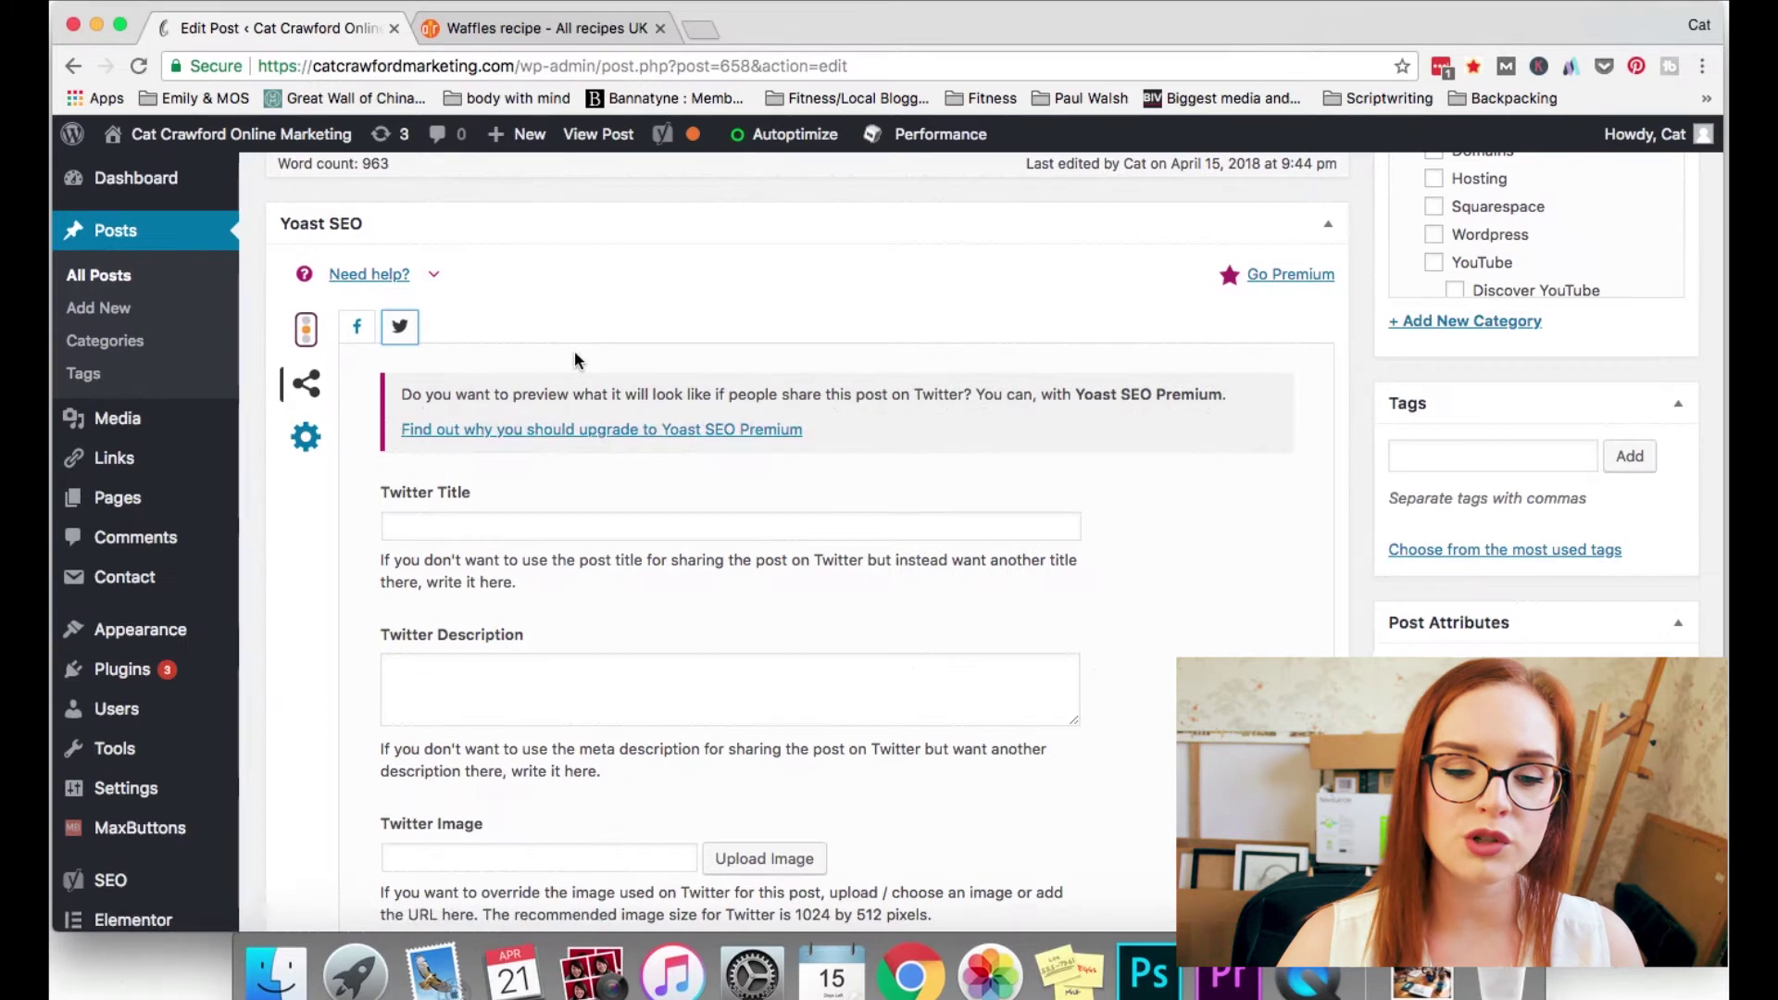
scroll(769, 429, down, 2)
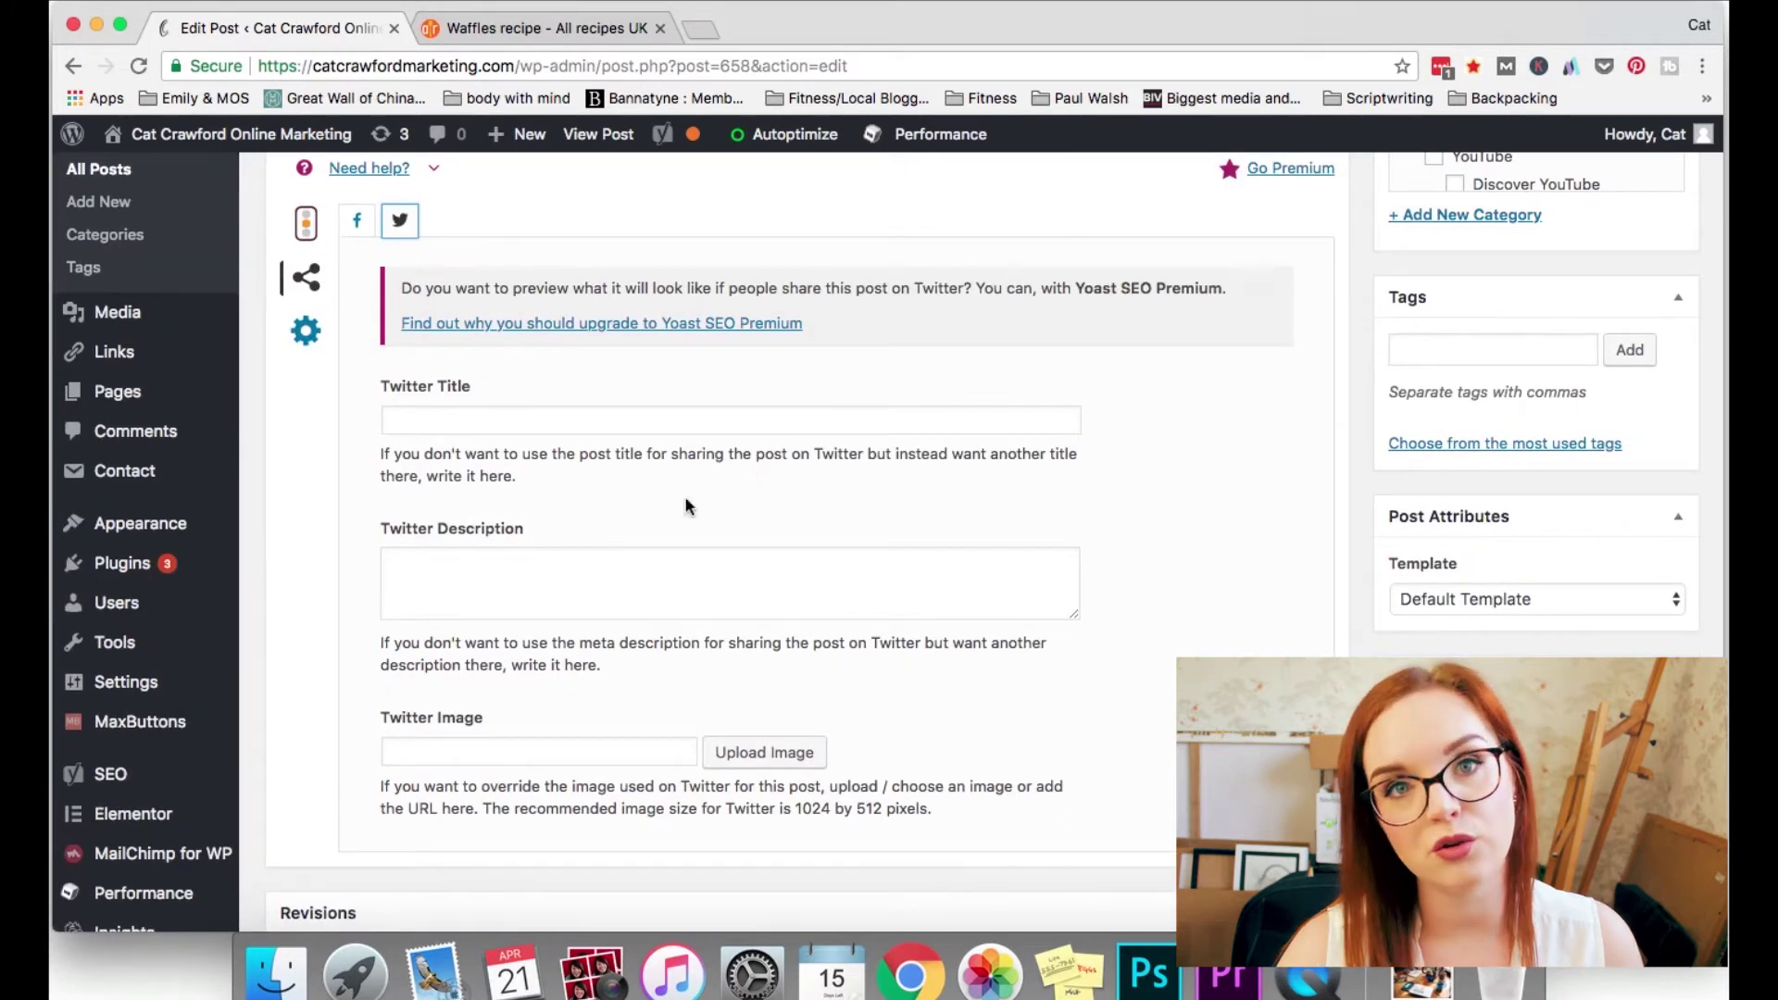